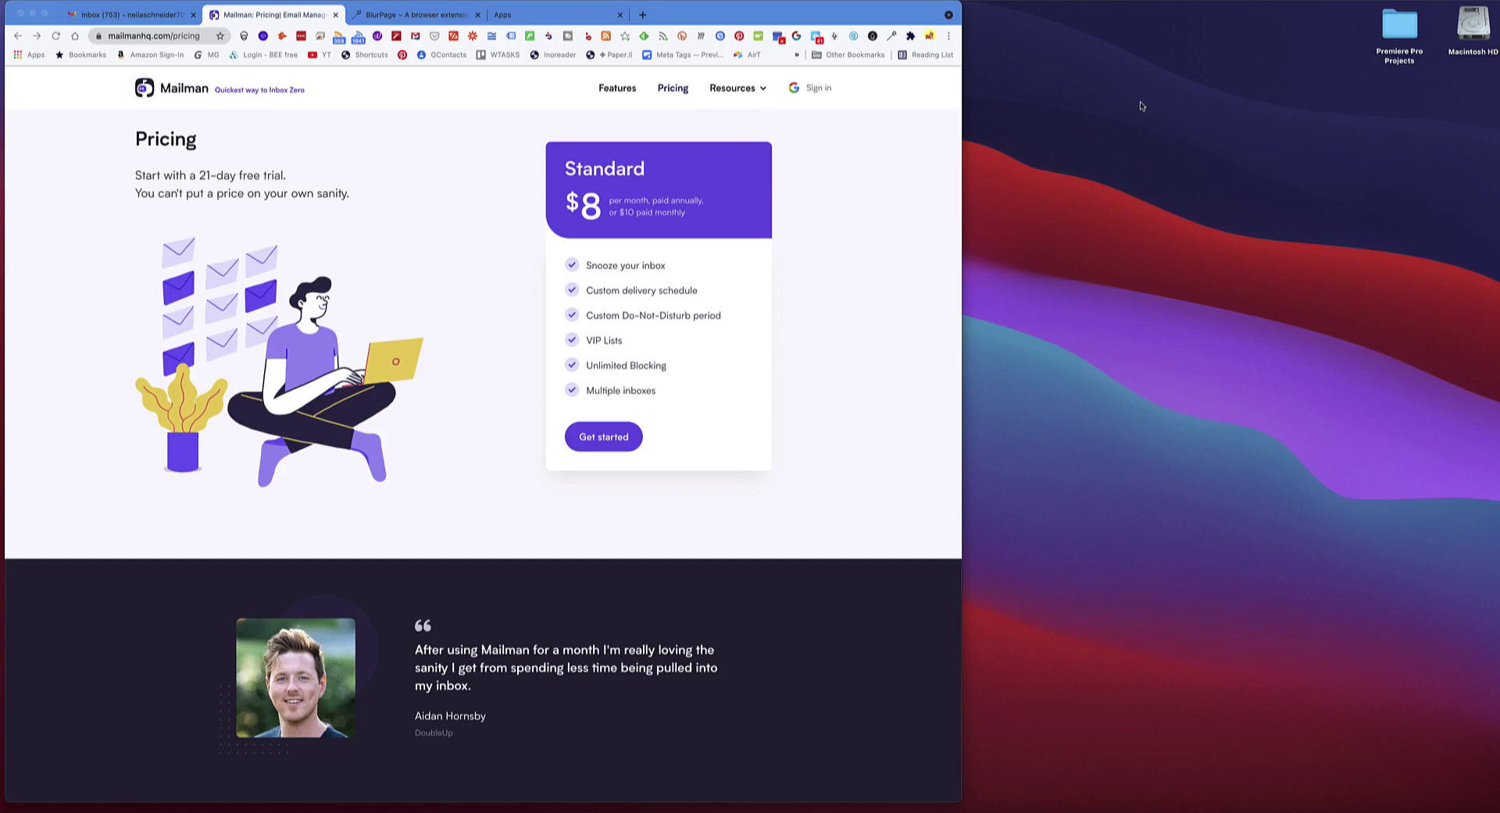
Sign in to Mailman and approve the permissions to reach the account dashboard.
left_click(797, 94)
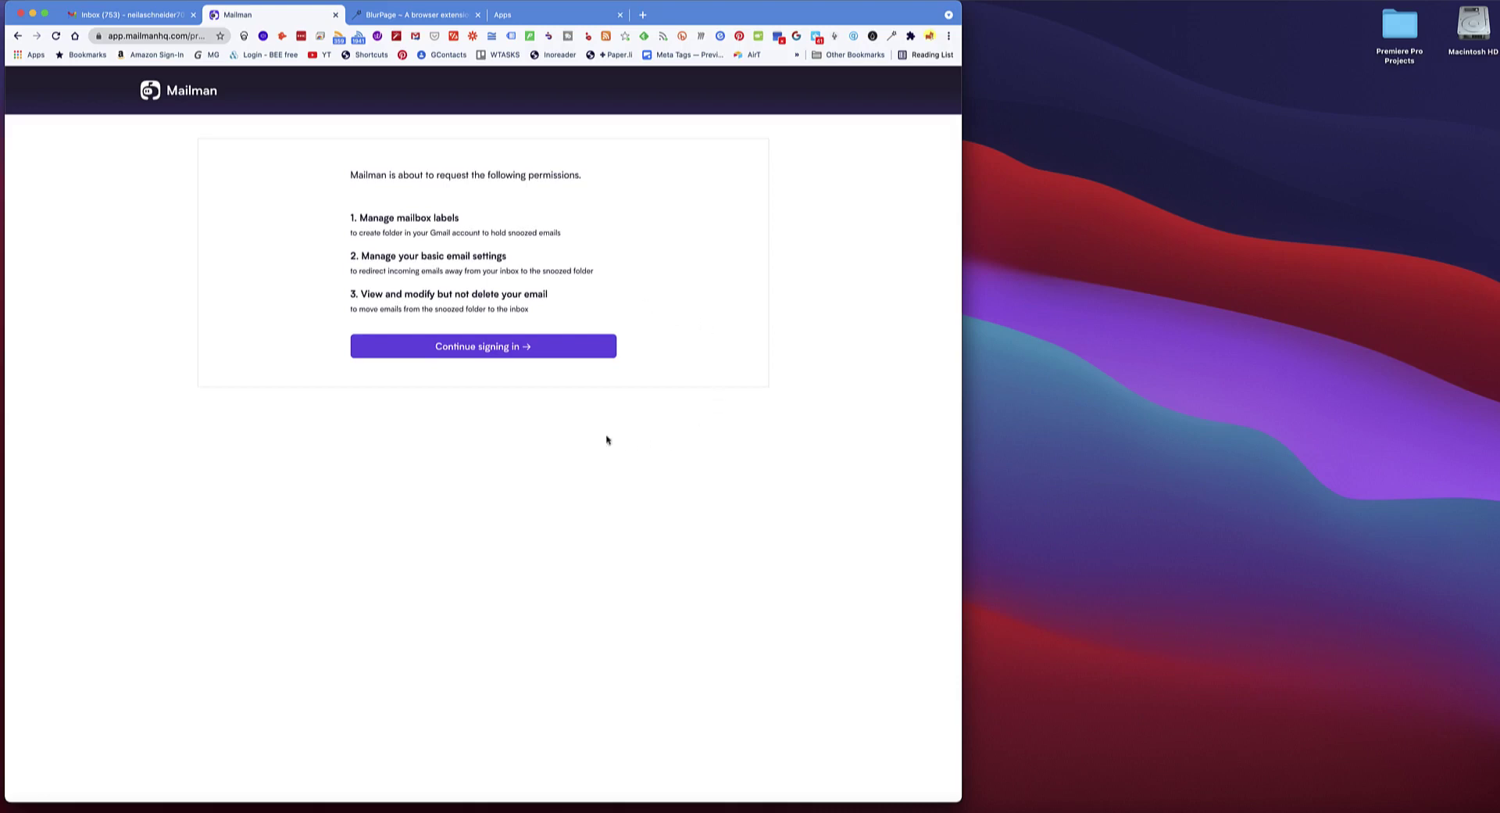
left_click(493, 355)
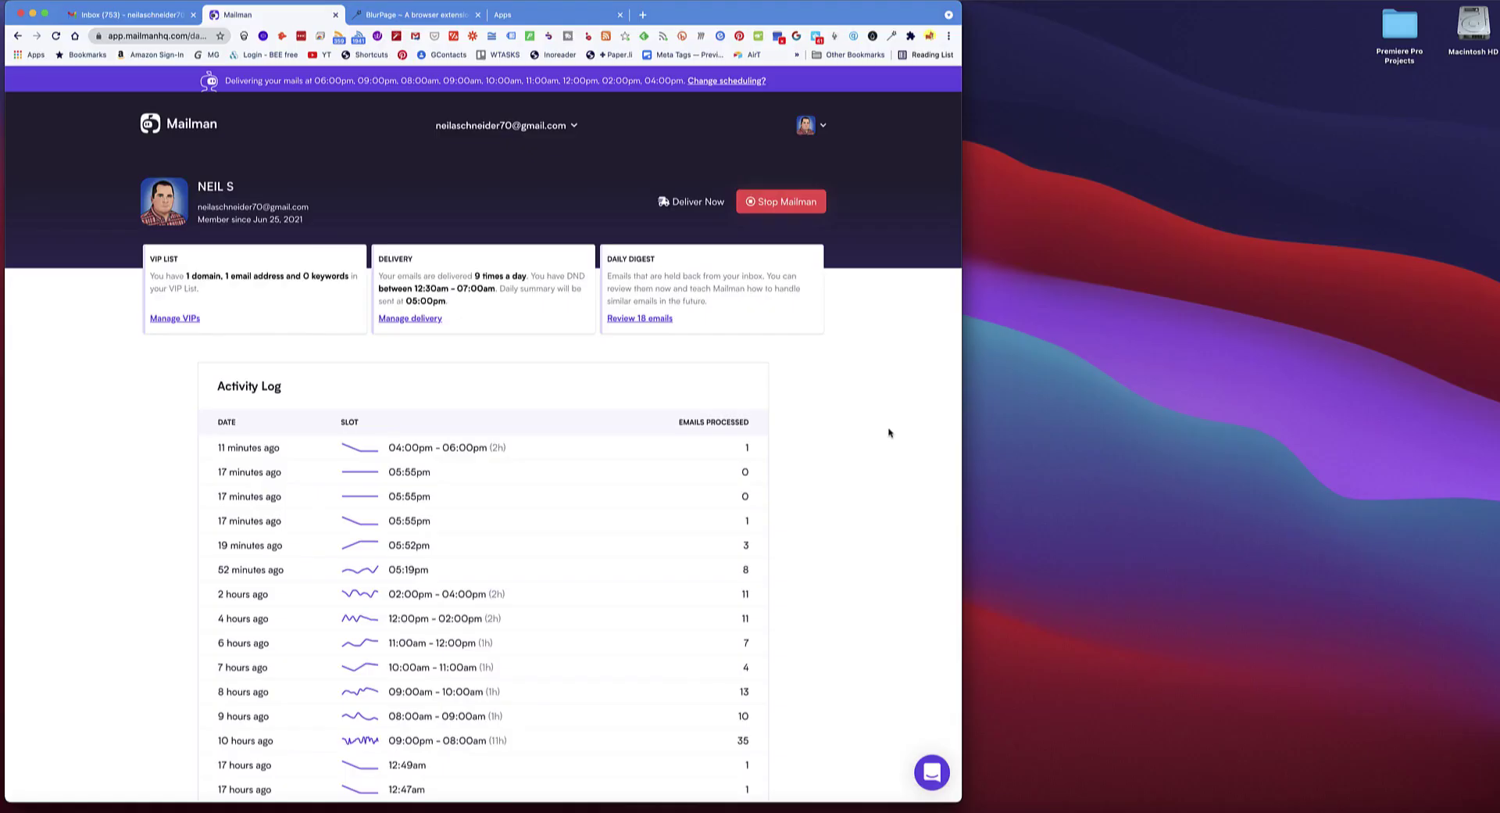
Check the connected-inbox list, then choose Daily Digest from the account menu.
left_click(572, 126)
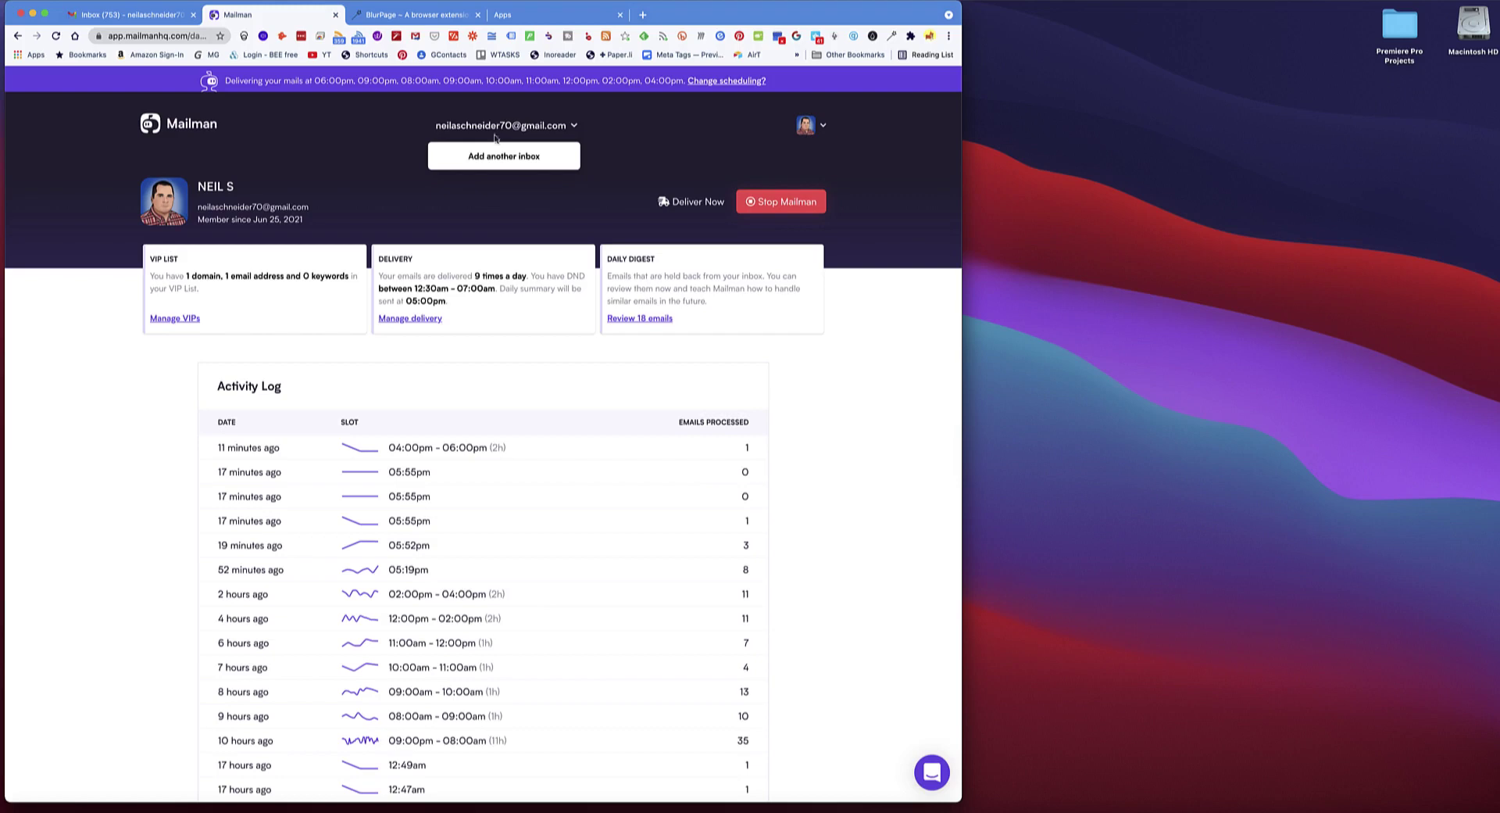
left_click(650, 121)
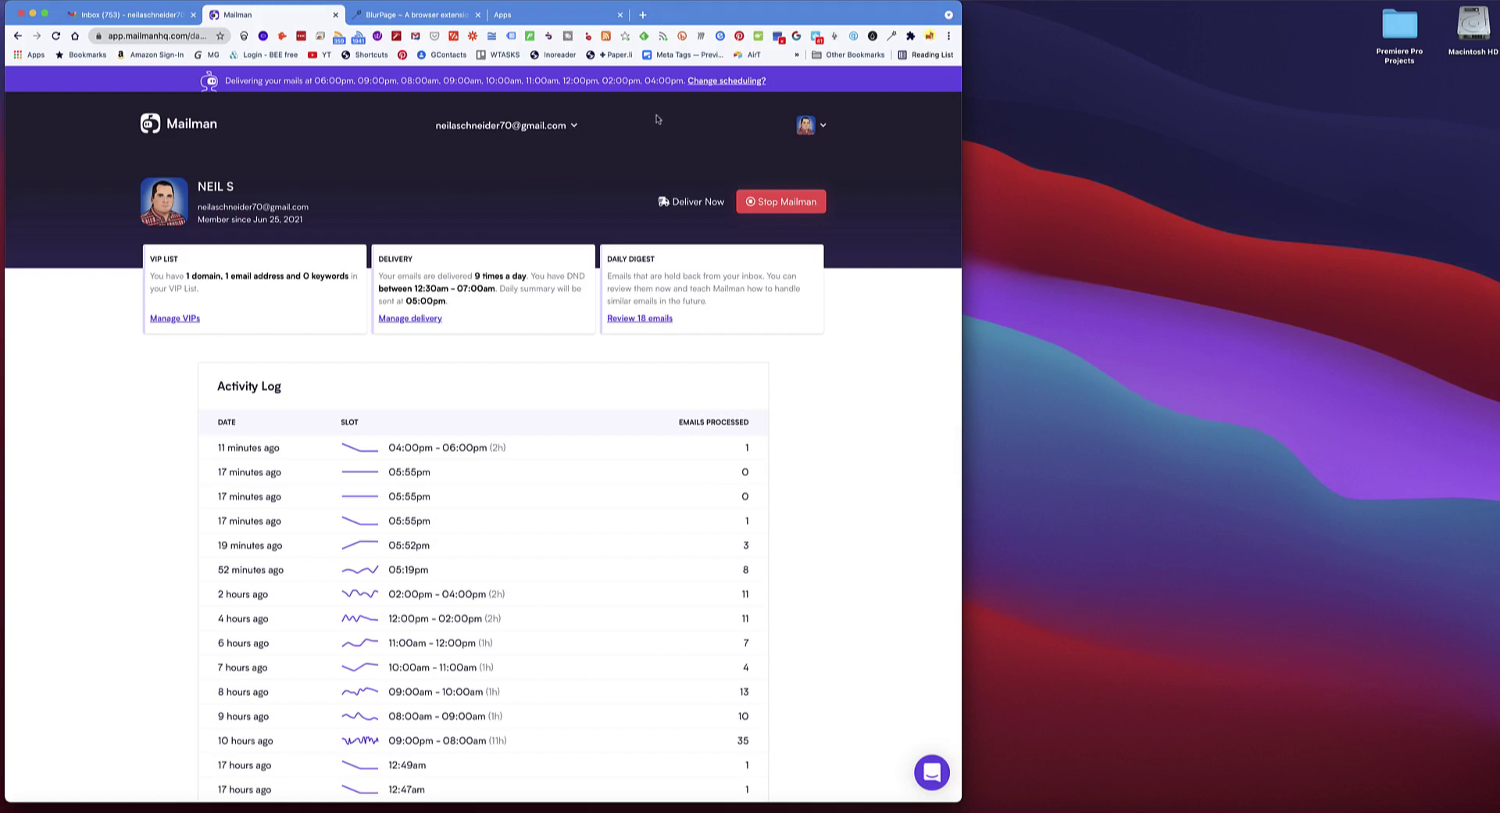
left_click(824, 127)
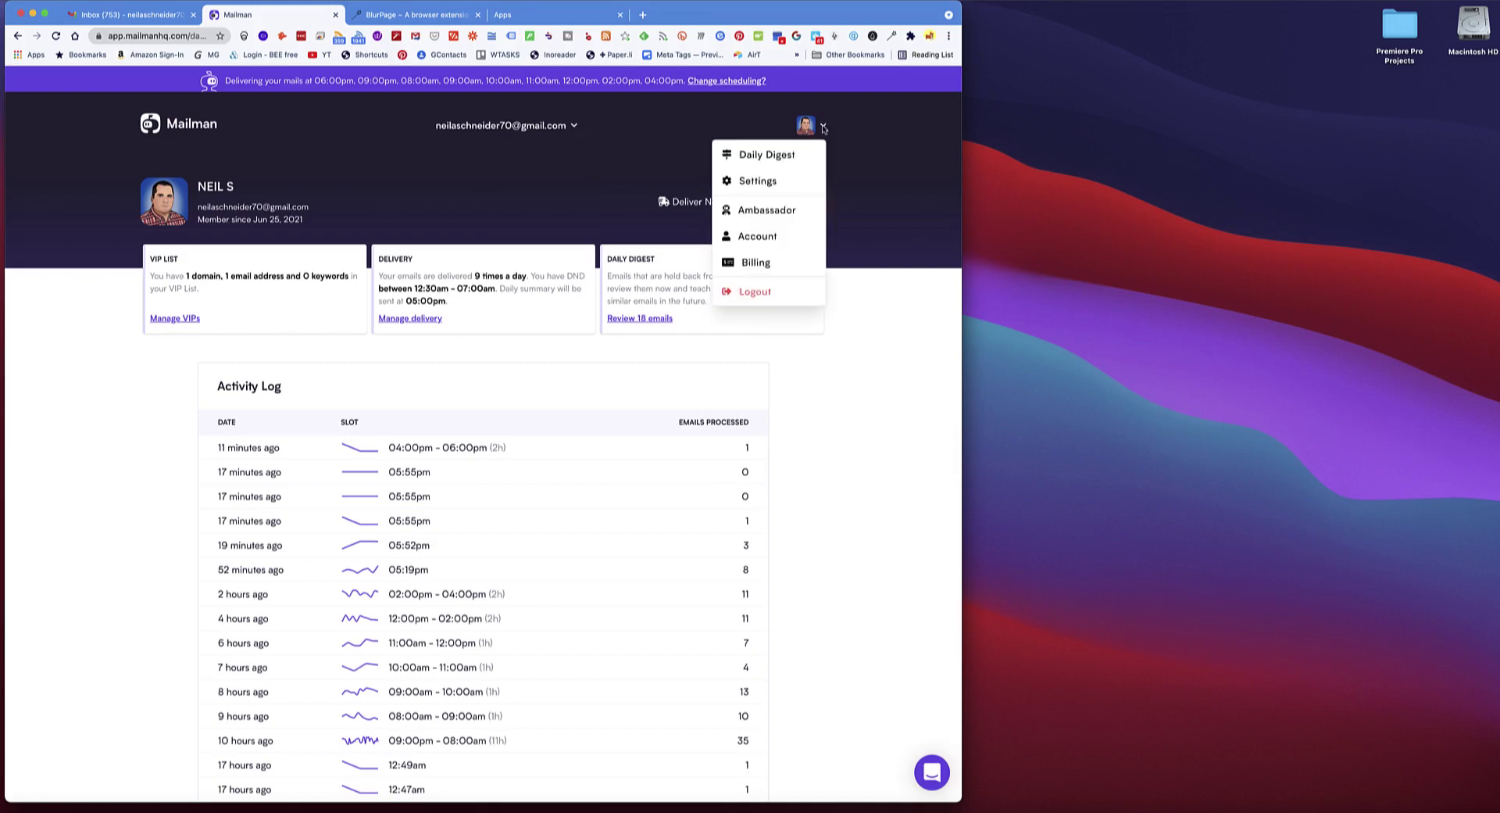
left_click(766, 155)
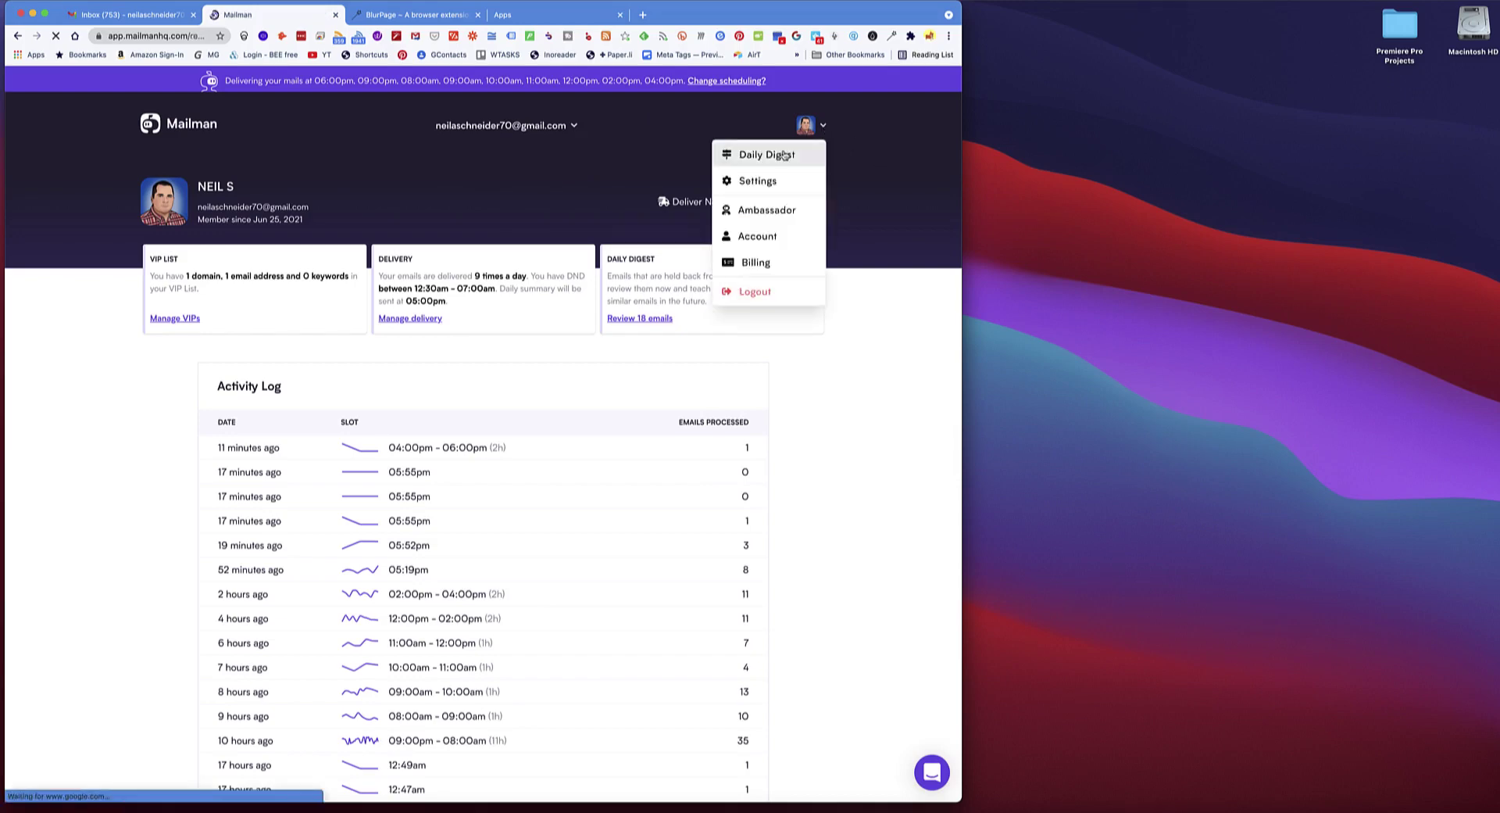
scroll(896, 251, "down", 1)
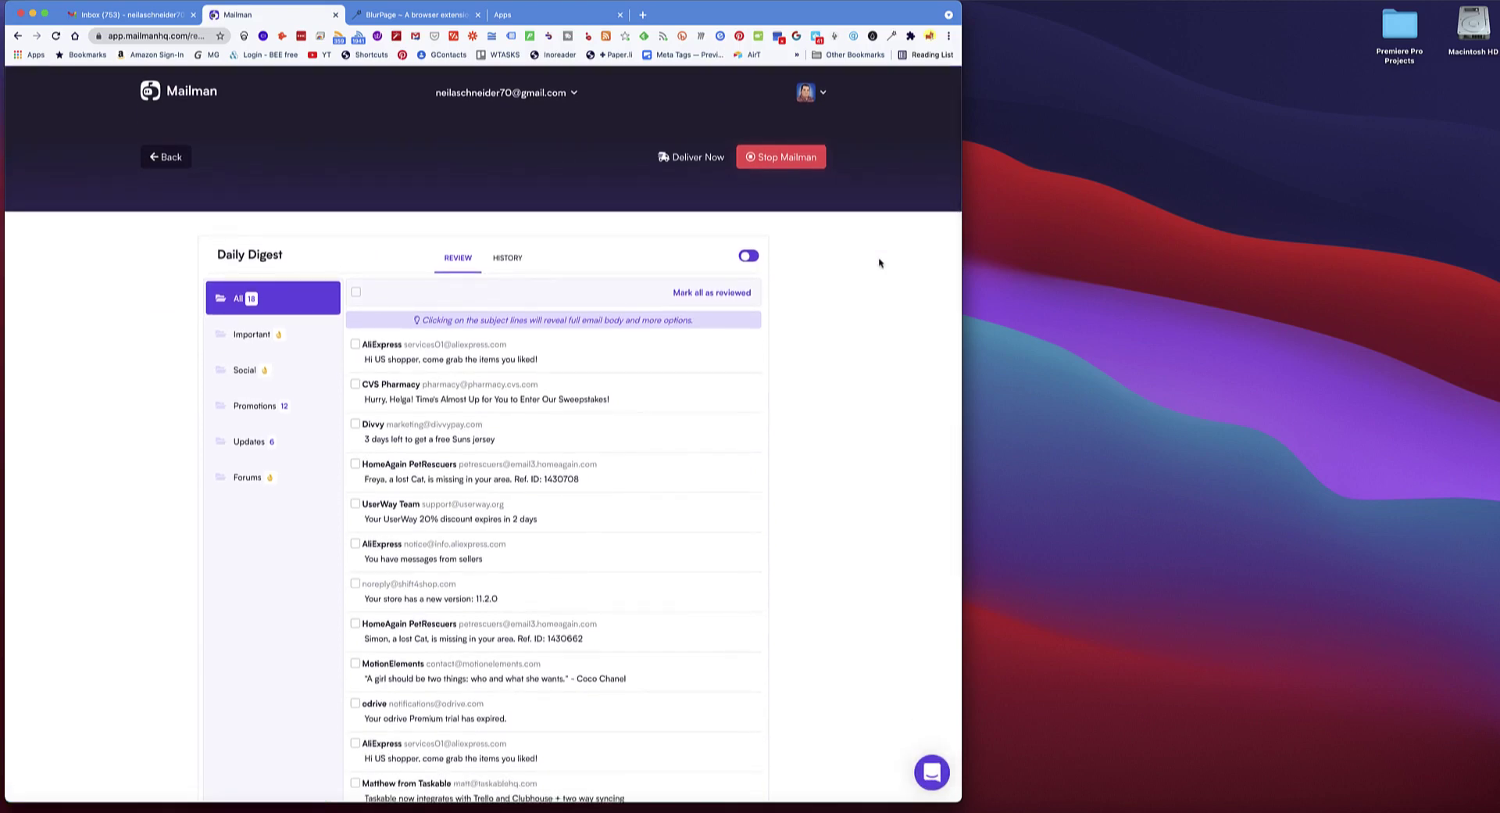
scroll(430, 355, "down", 1)
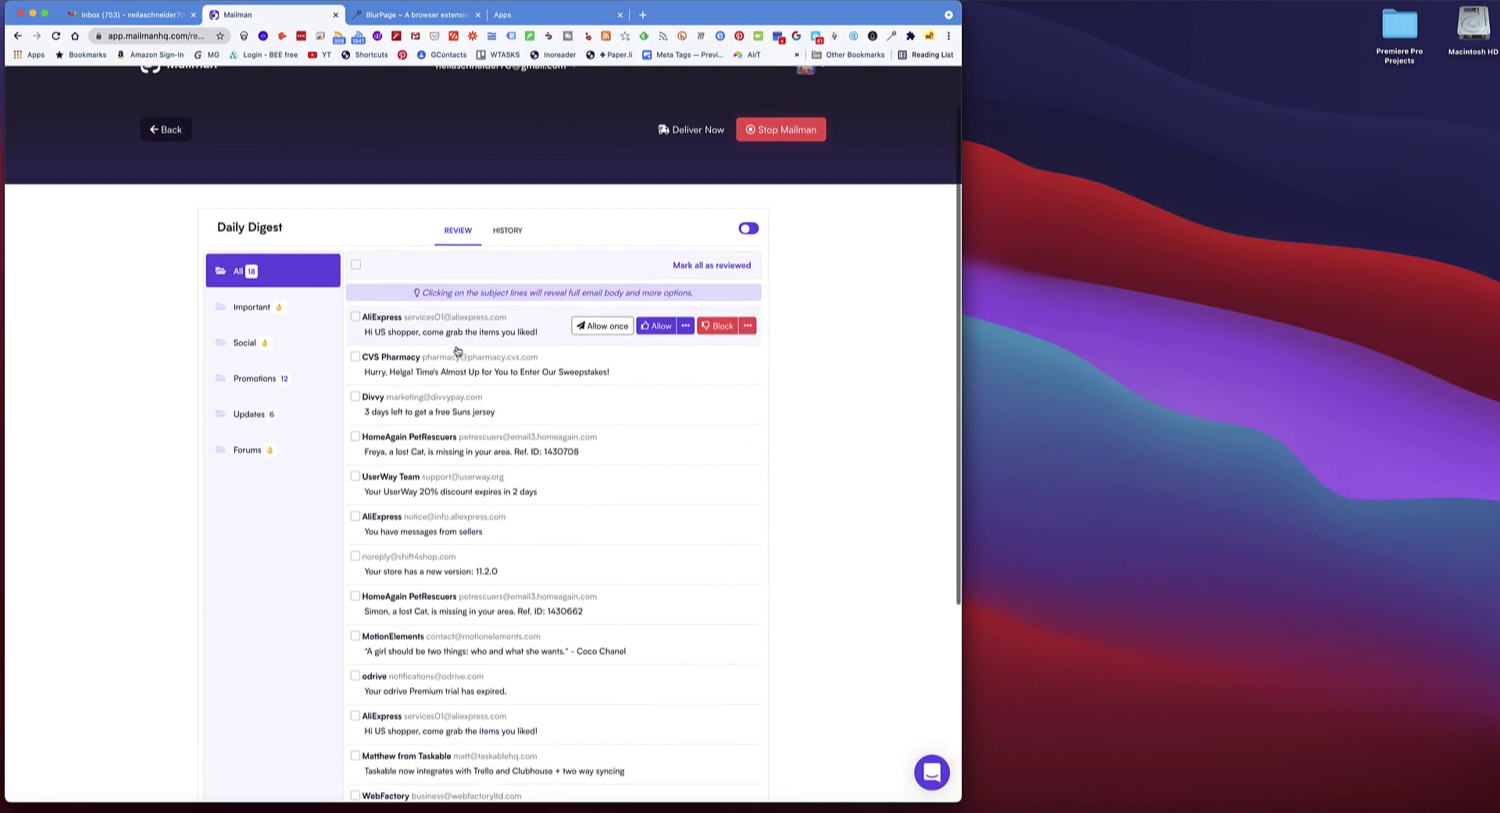
scroll(383, 316, "down", 2)
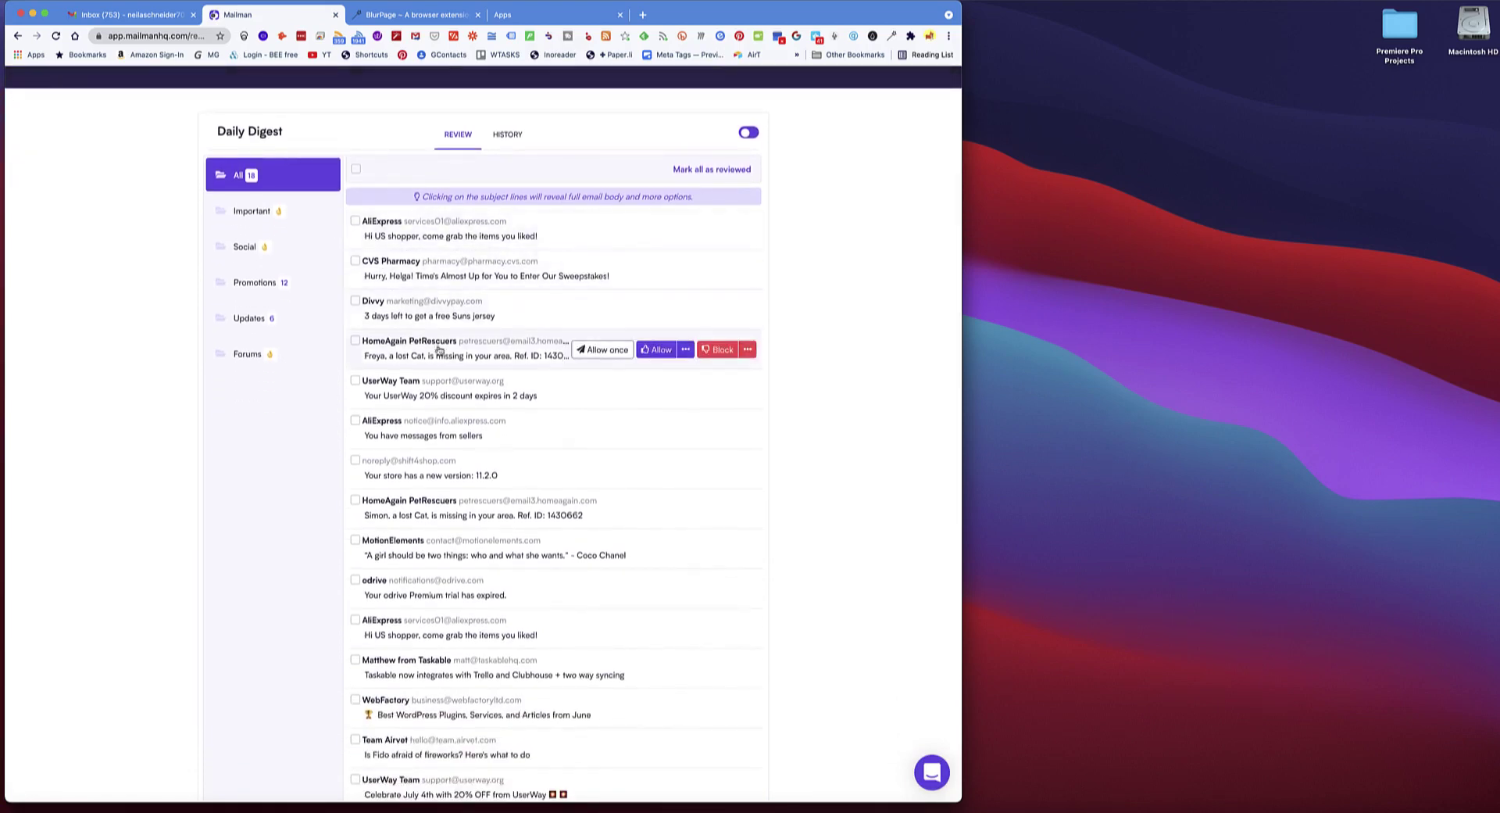
scroll(443, 353, "down", 2)
scroll(443, 353, "down", 2)
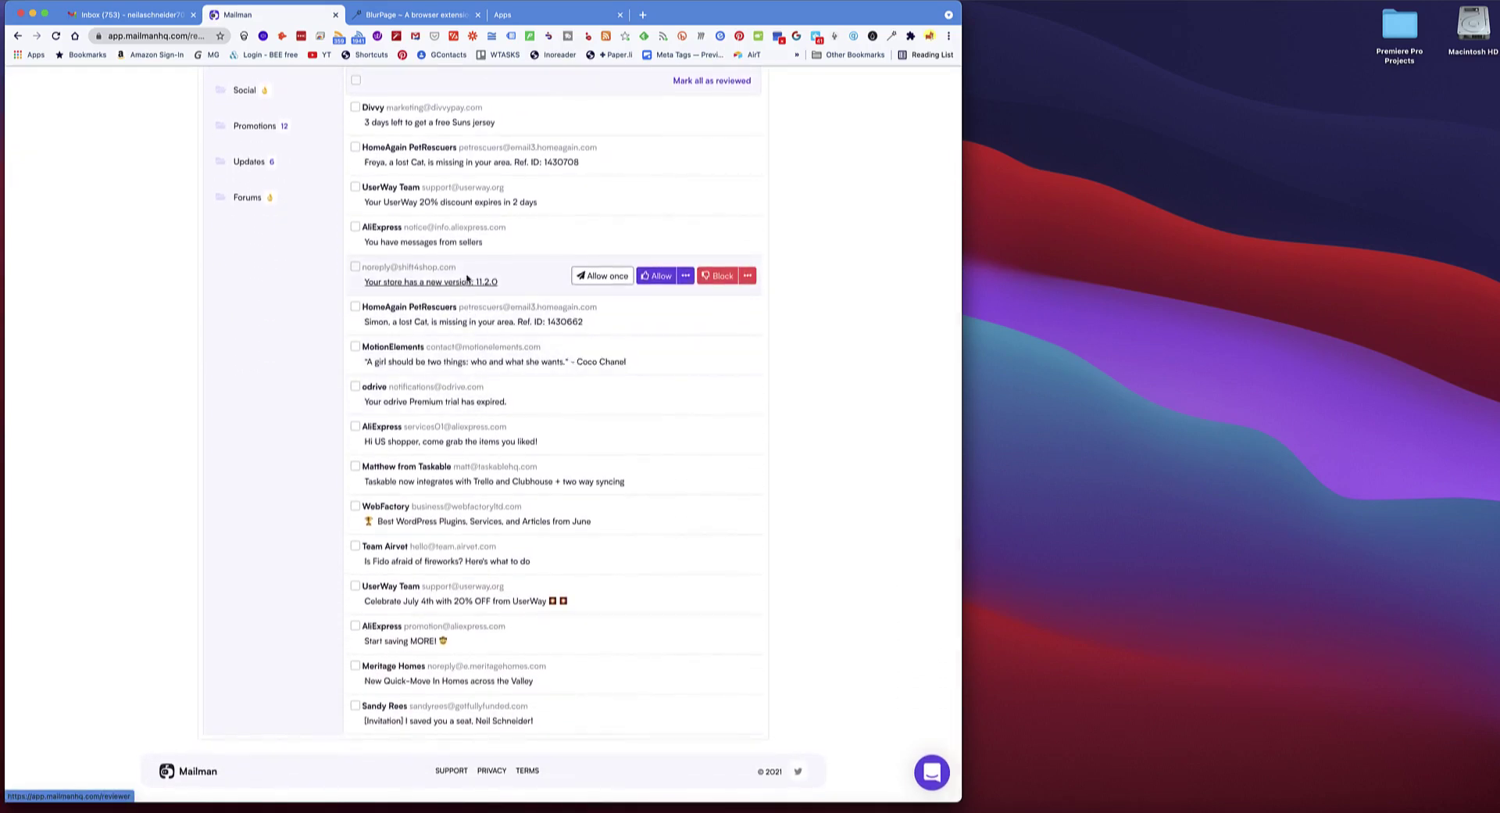
scroll(353, 243, "up", 7)
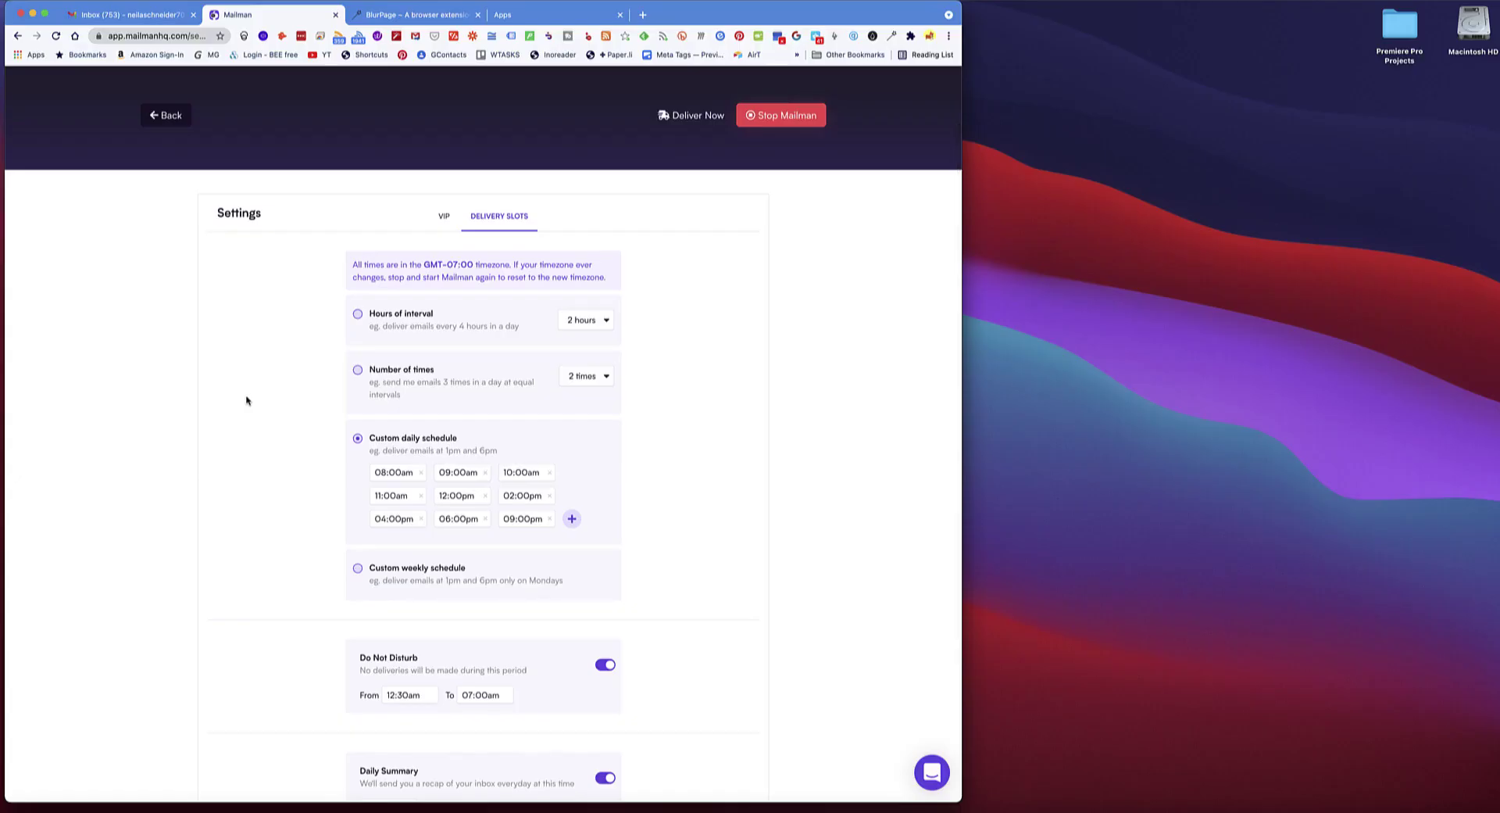
Scroll through the custom delivery schedule and Do Not Disturb settings.
scroll(246, 400, "down", 1)
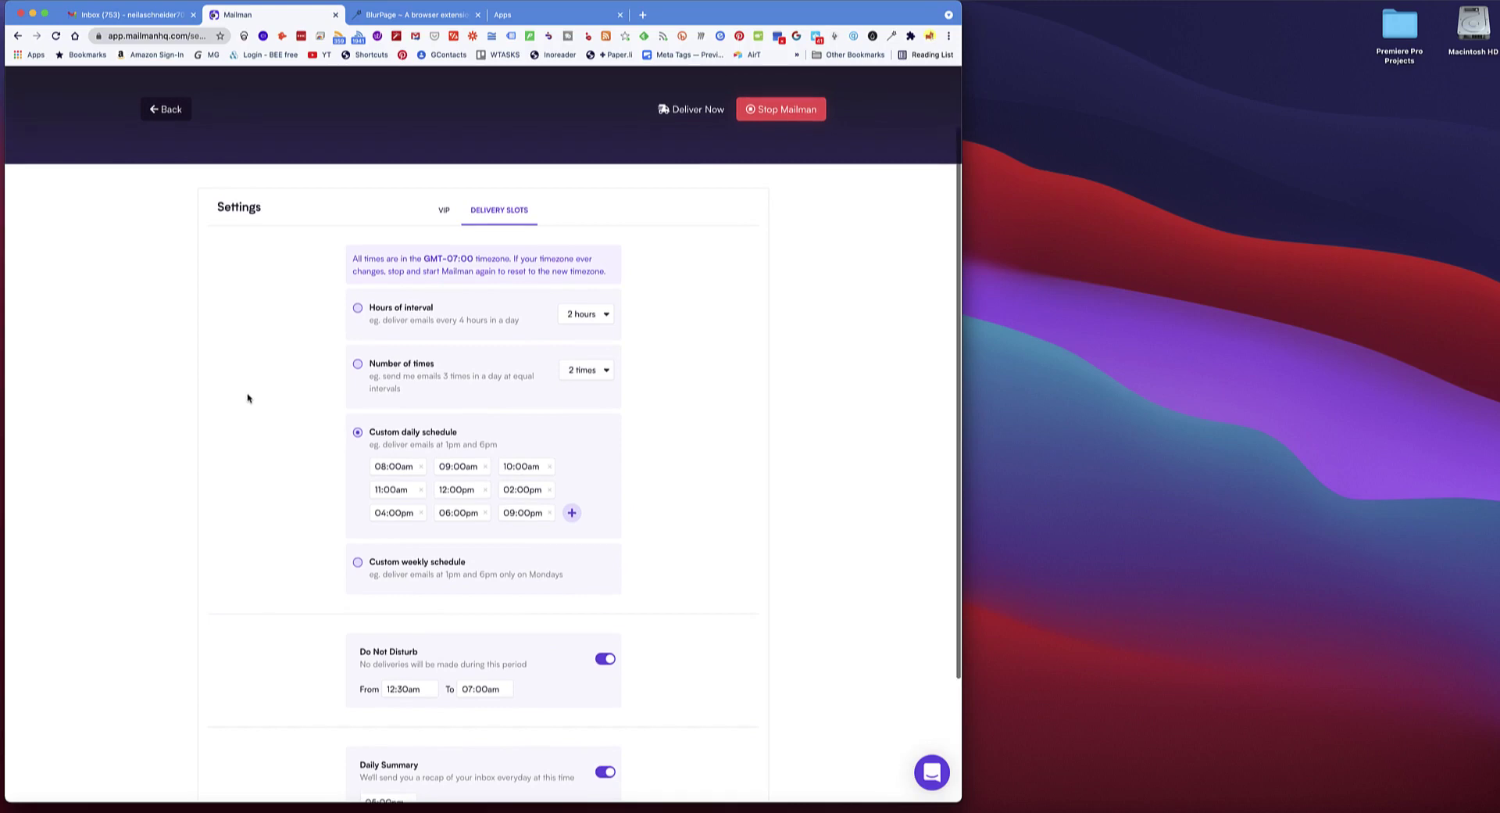
scroll(247, 398, "up", 1)
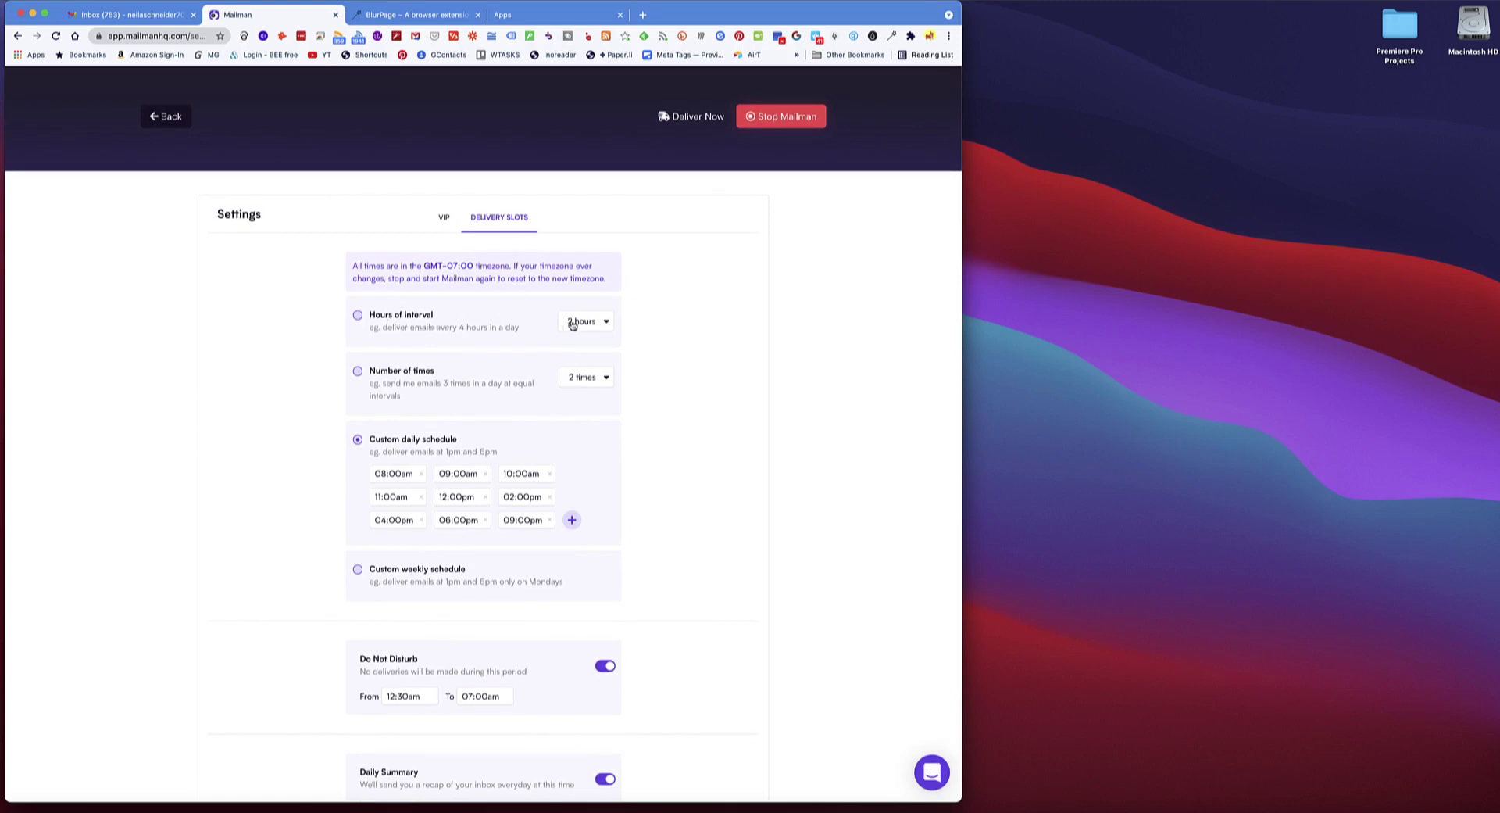
scroll(545, 334, "up", 1)
scroll(436, 376, "down", 2)
scroll(436, 377, "down", 3)
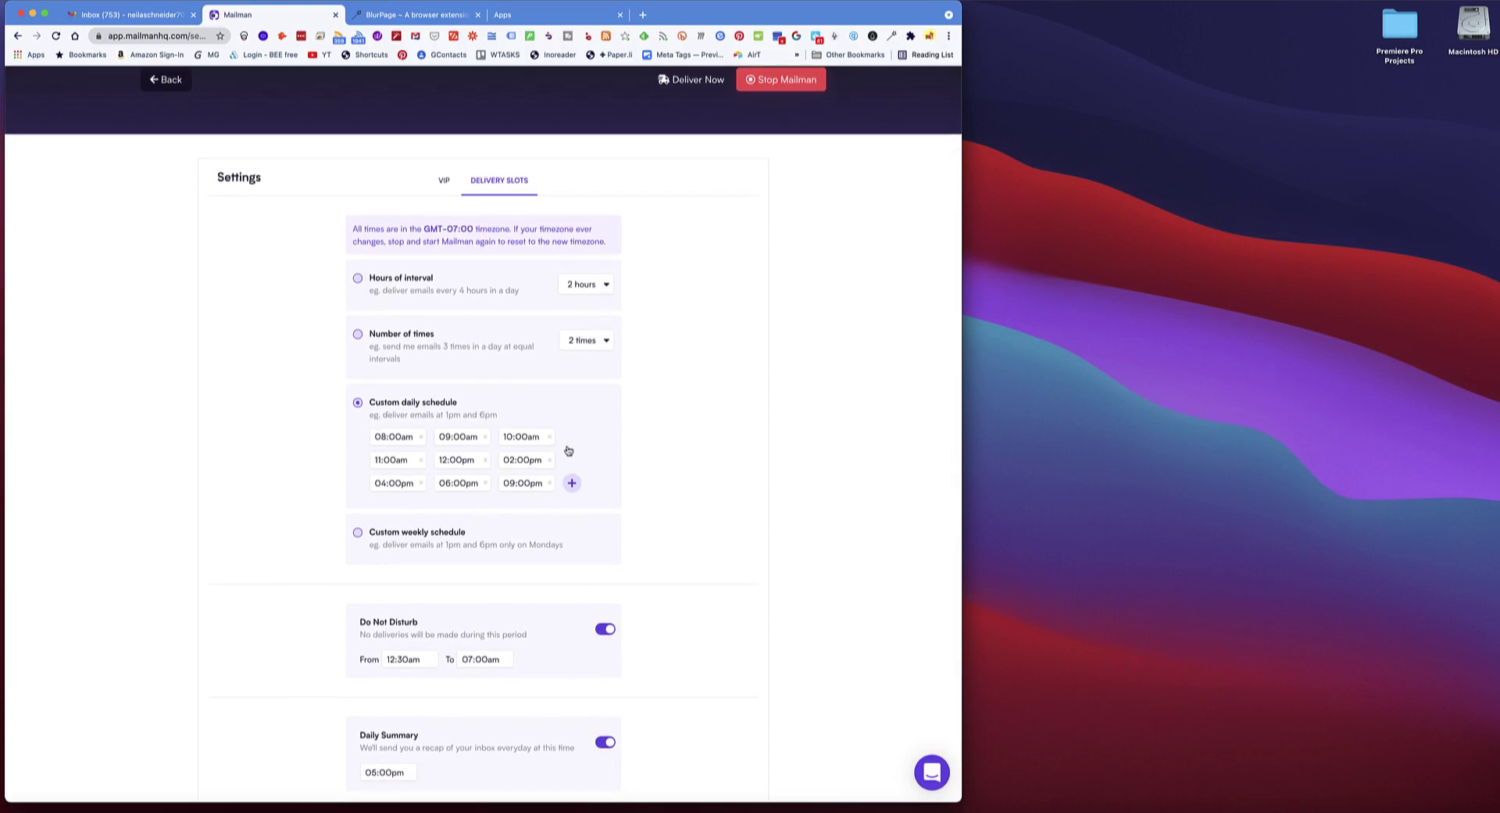
scroll(568, 451, "up", 3)
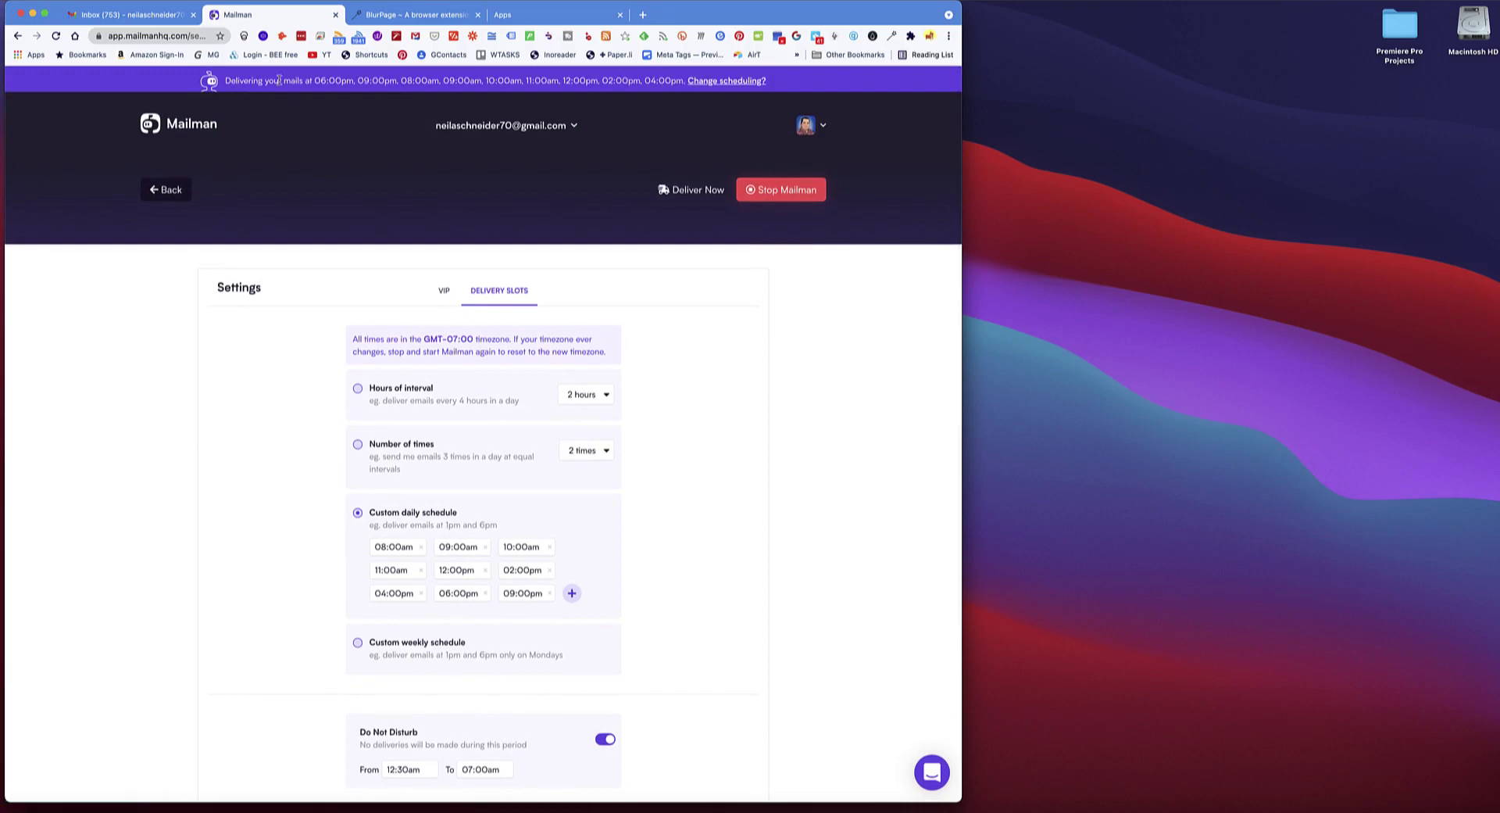
scroll(310, 279, "down", 2)
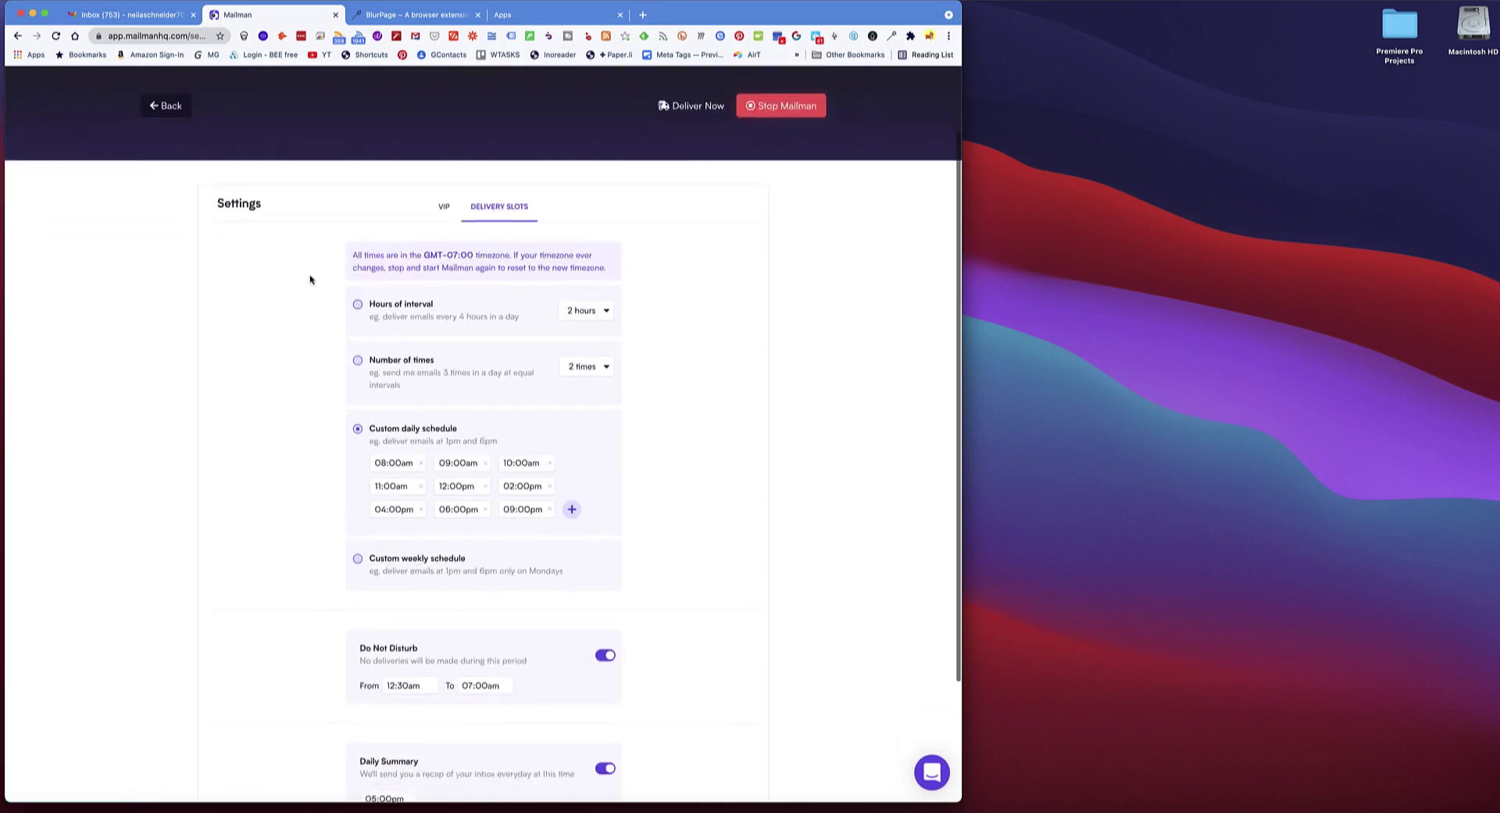
scroll(311, 279, "down", 1)
scroll(310, 279, "down", 1)
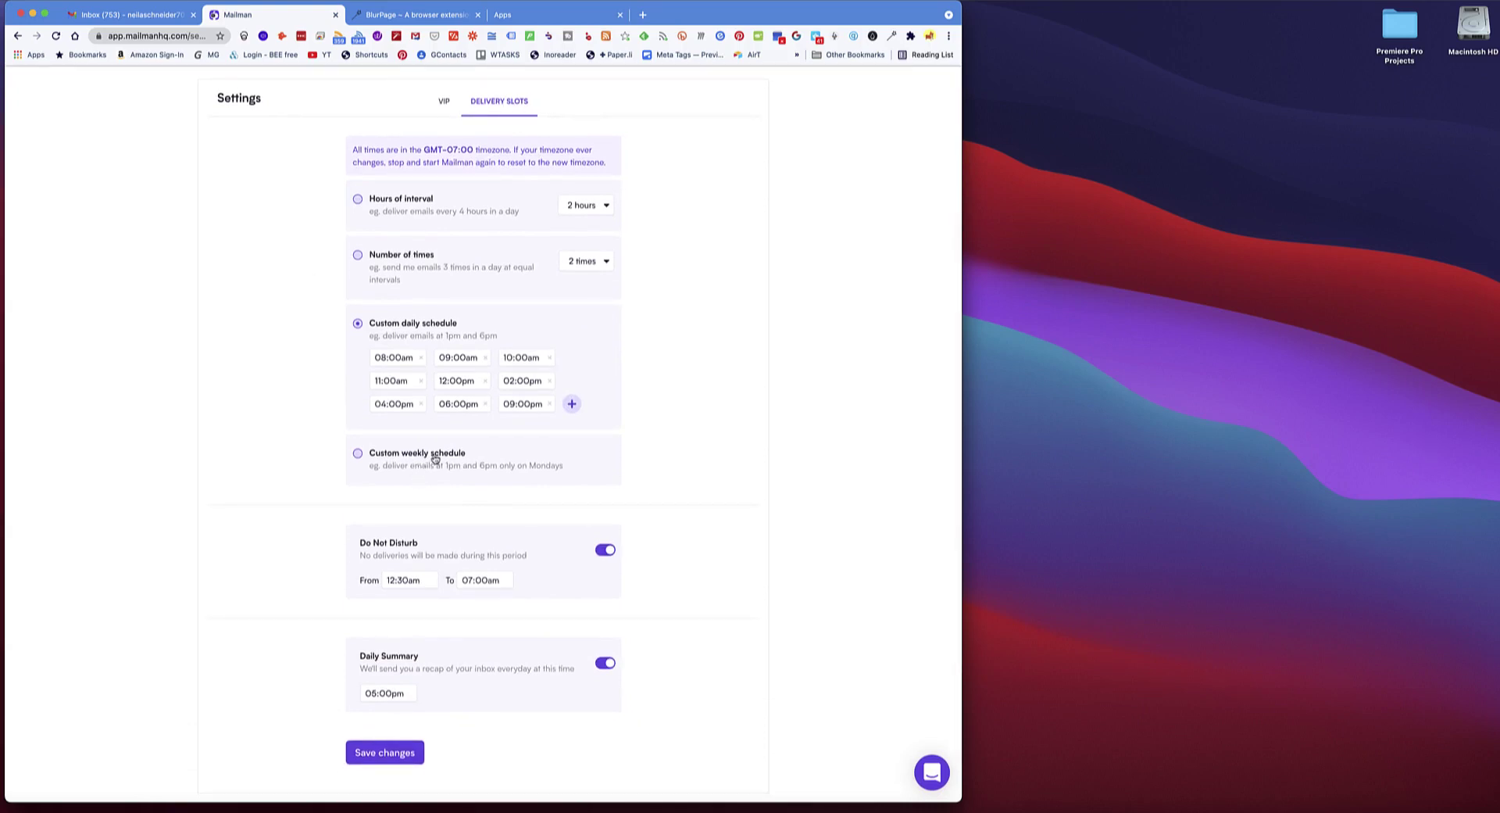
scroll(606, 520, "down", 1)
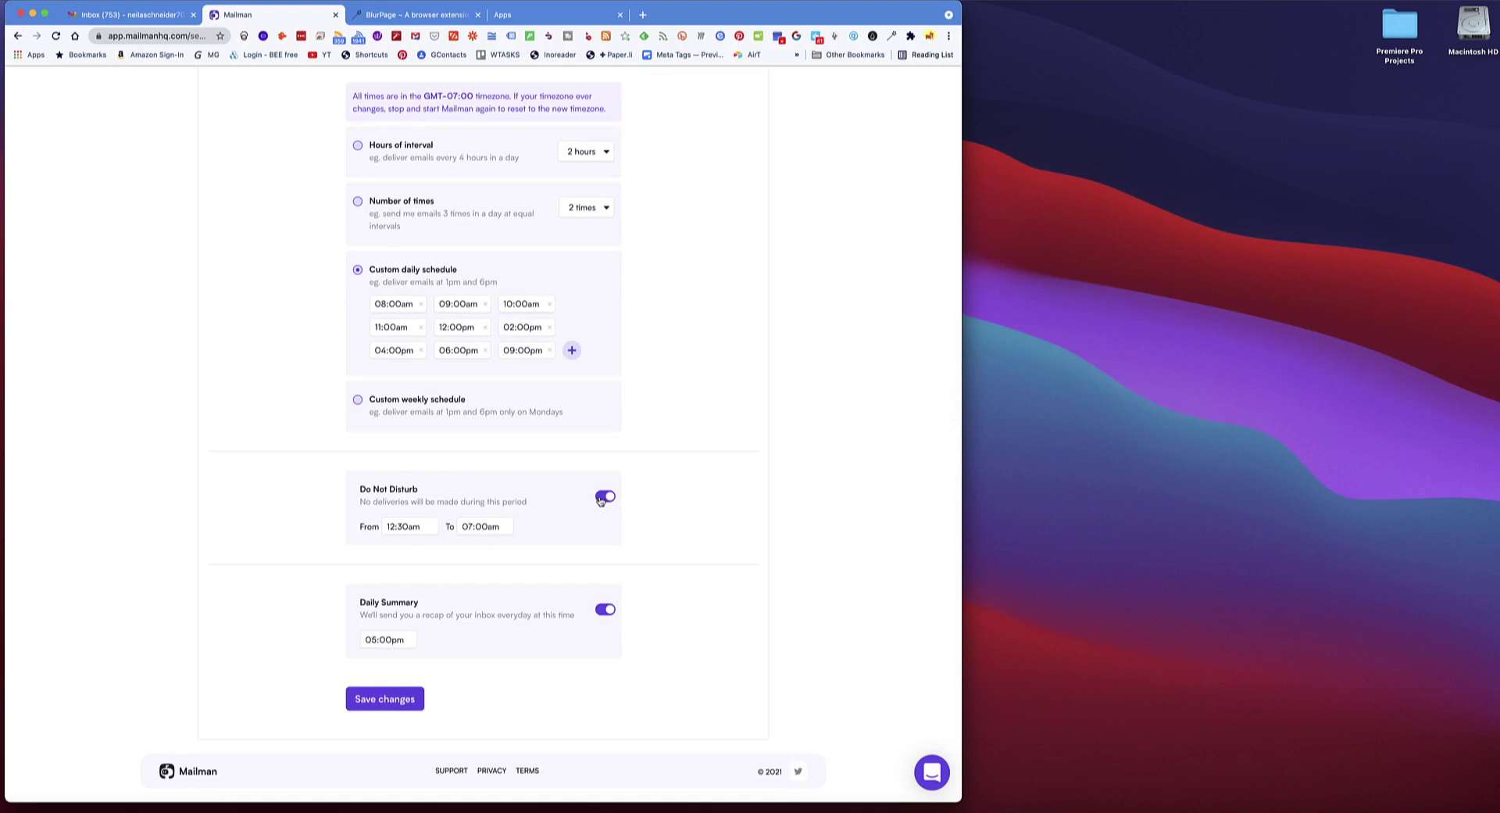
scroll(393, 490, "up", 5)
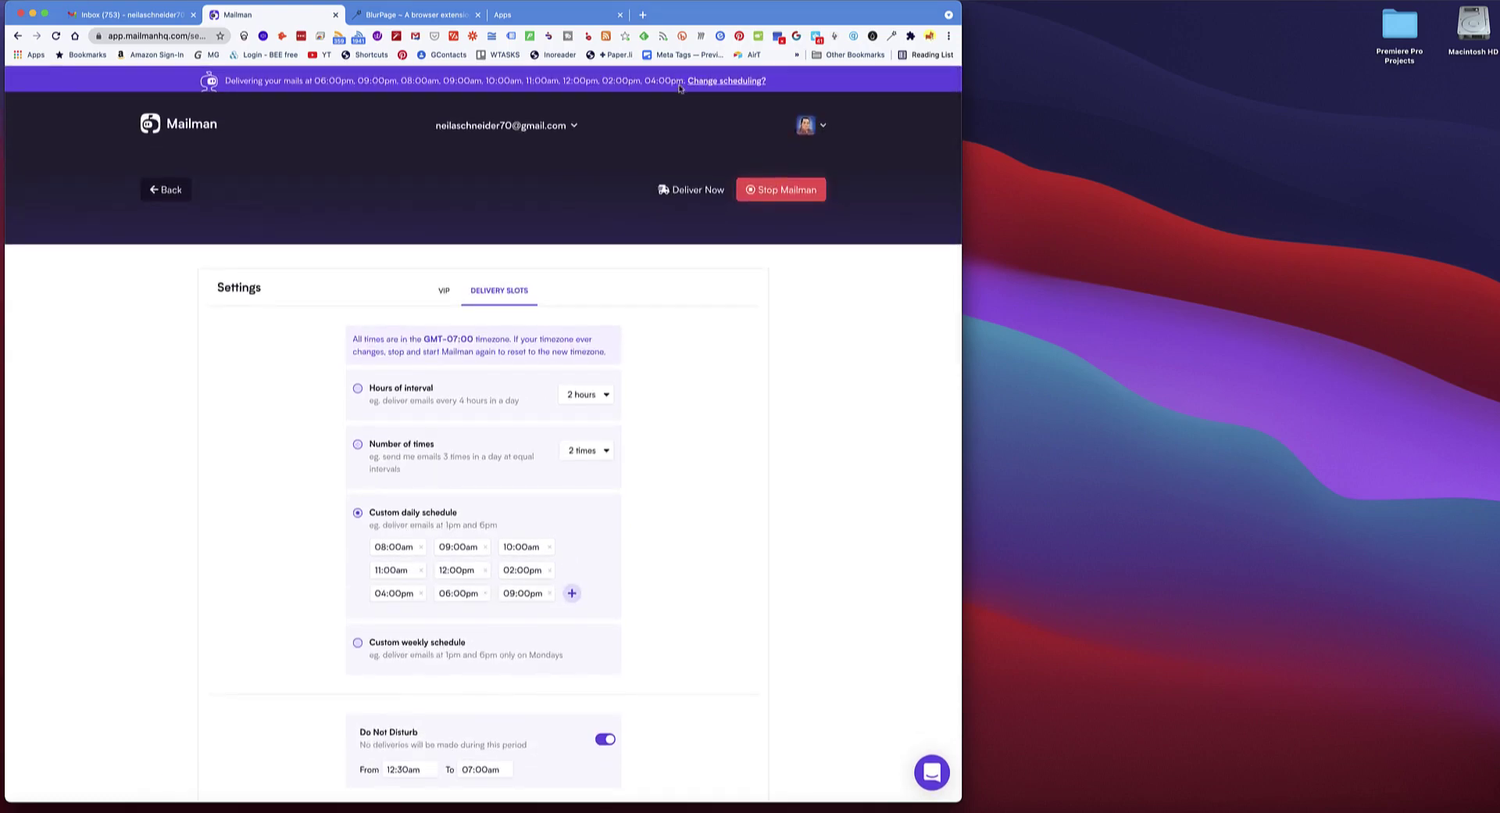
scroll(383, 411, "down", 5)
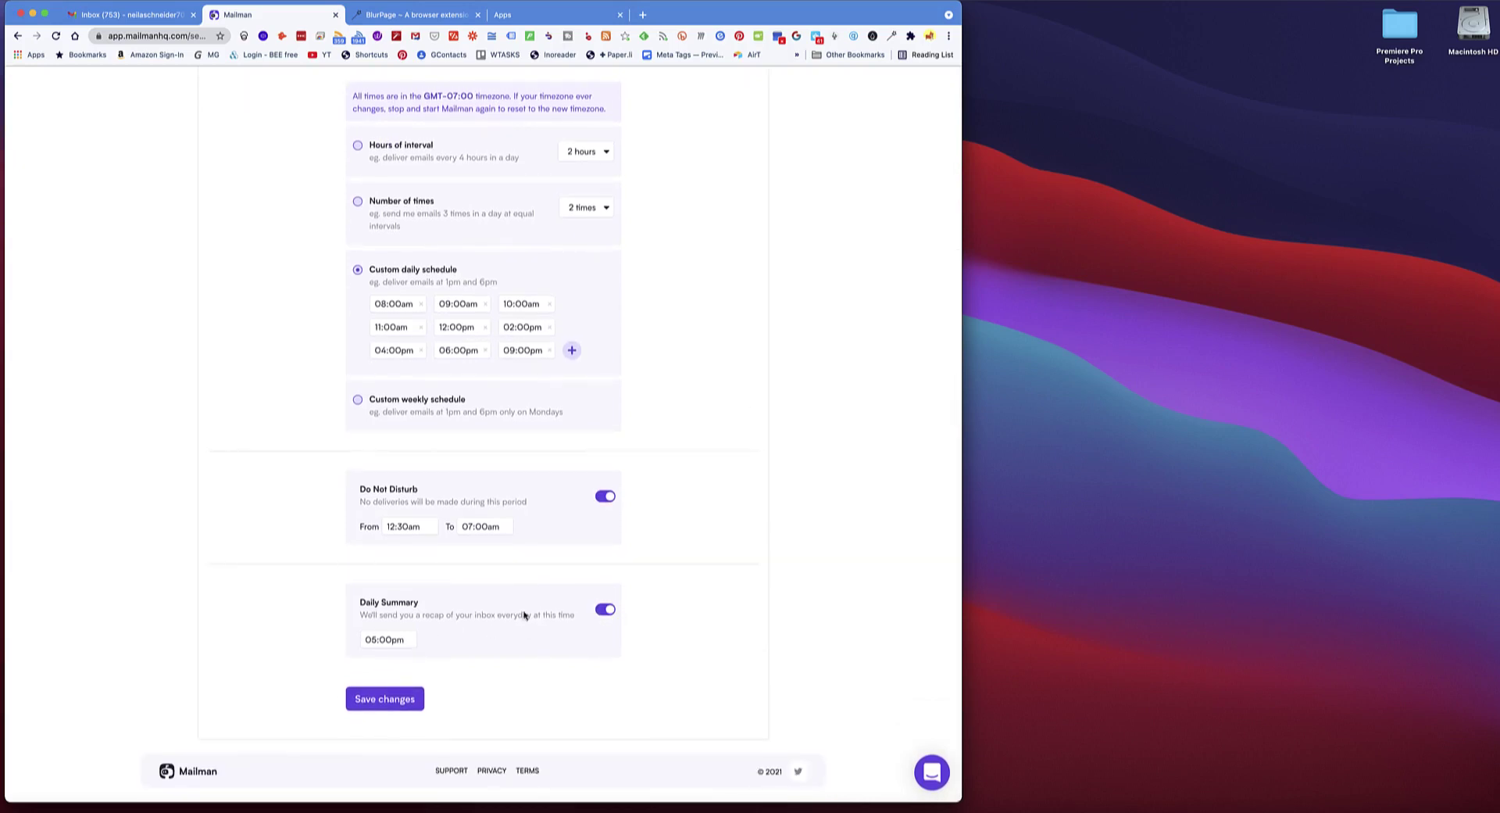
Open and dismiss the Daily Summary time picker, then scroll back up.
left_click(384, 640)
left_click(453, 553)
scroll(338, 546, "up", 3)
scroll(338, 546, "up", 2)
scroll(307, 564, "up", 1)
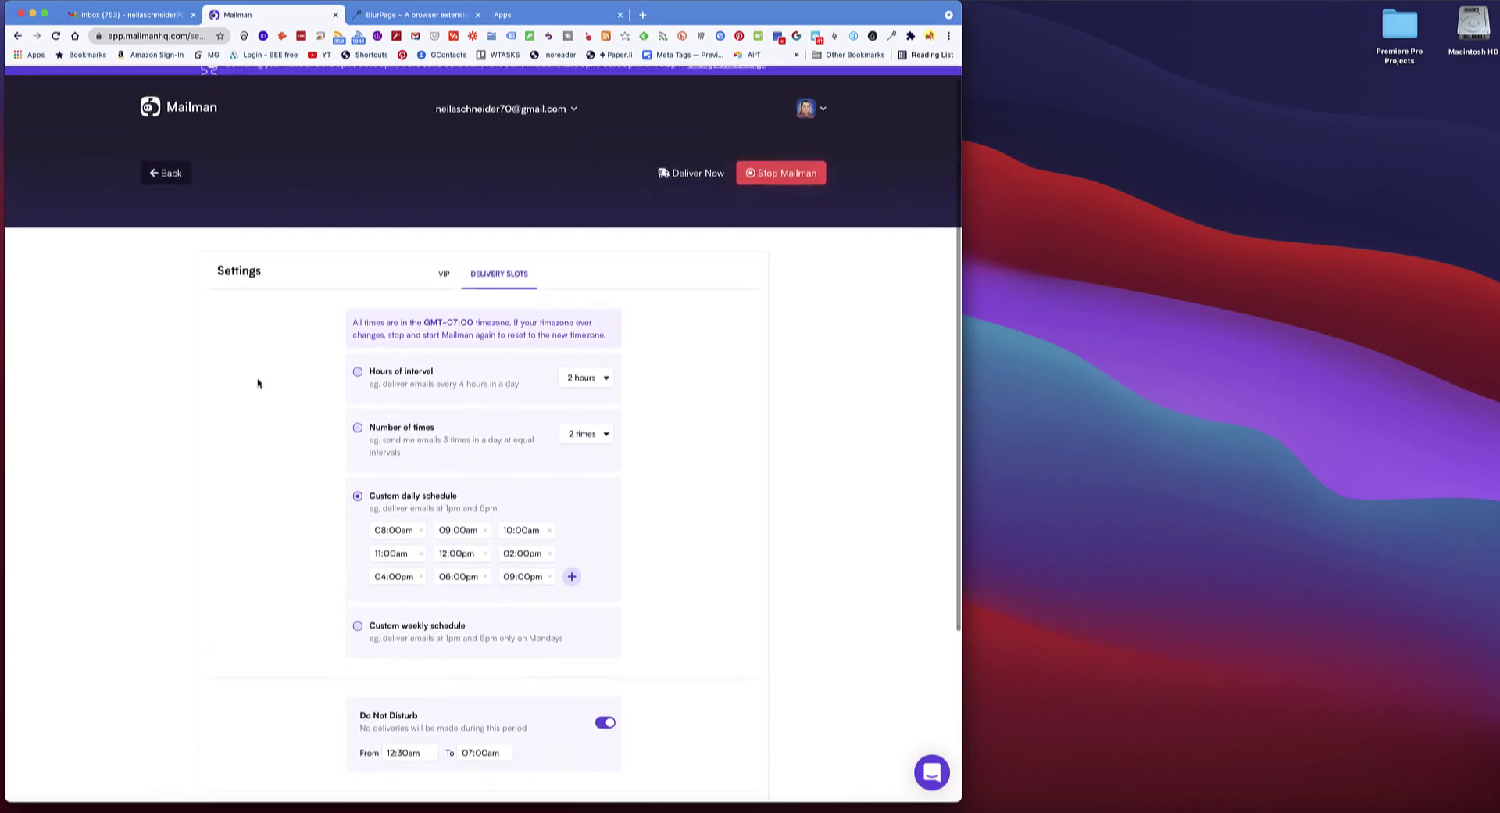
scroll(638, 298, "down", 2)
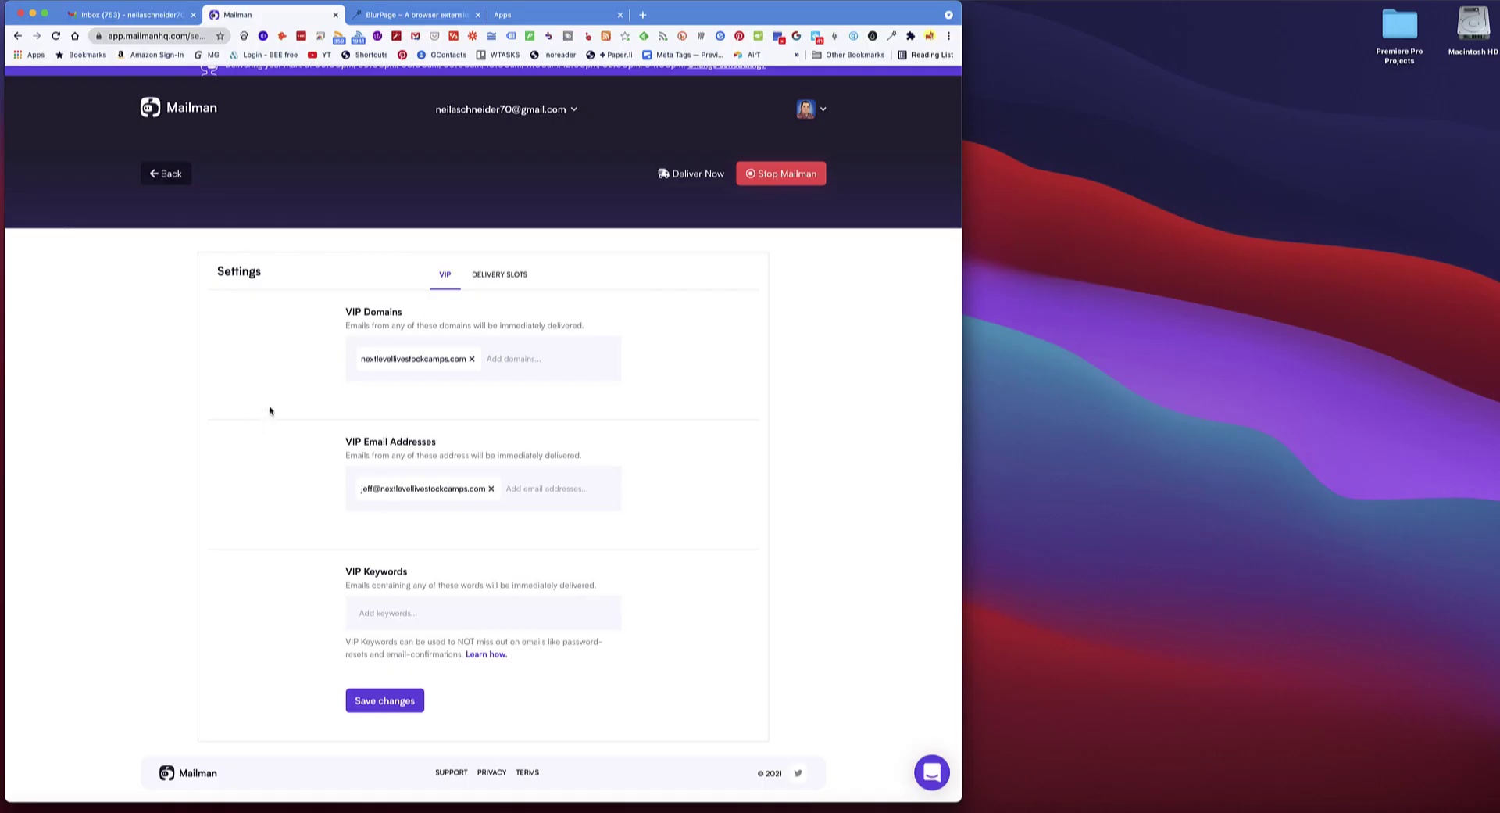
Review the VIP tab: one VIP domain, one VIP email, no keywords.
scroll(317, 449, "up", 2)
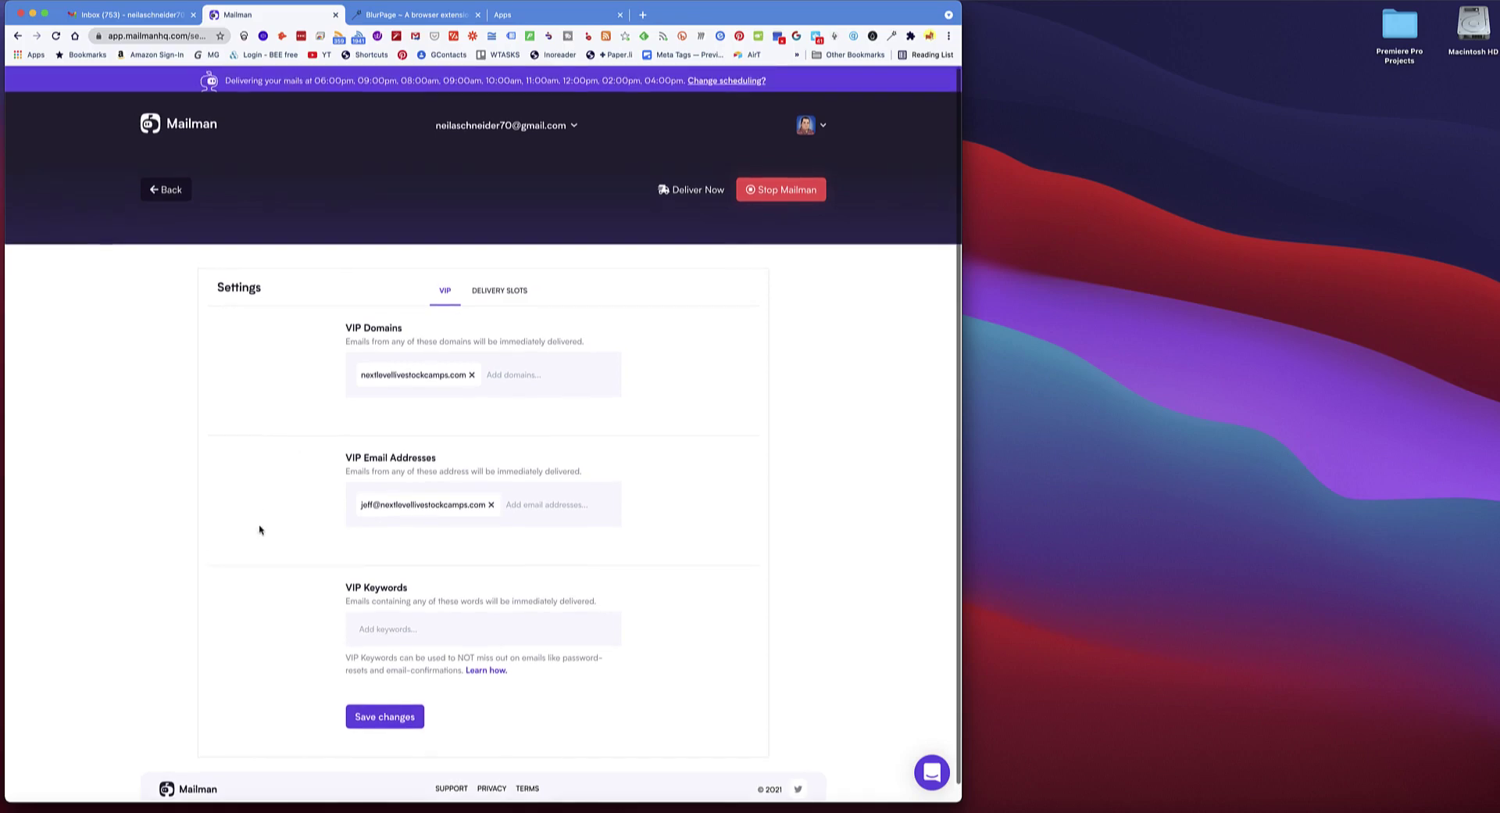
scroll(262, 516, "down", 2)
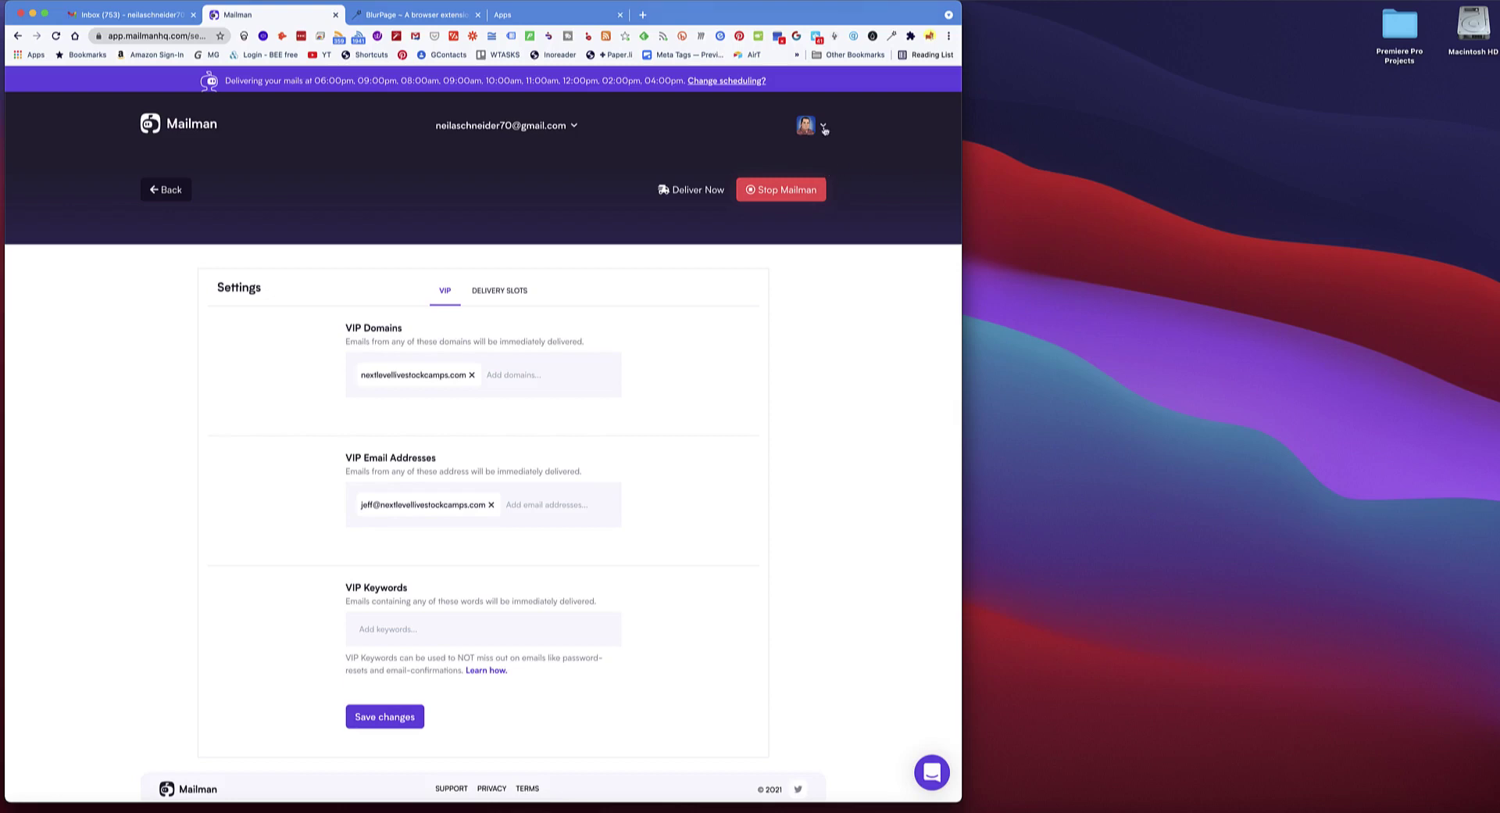
Go to the Settings page from the account menu and scroll it.
left_click(824, 129)
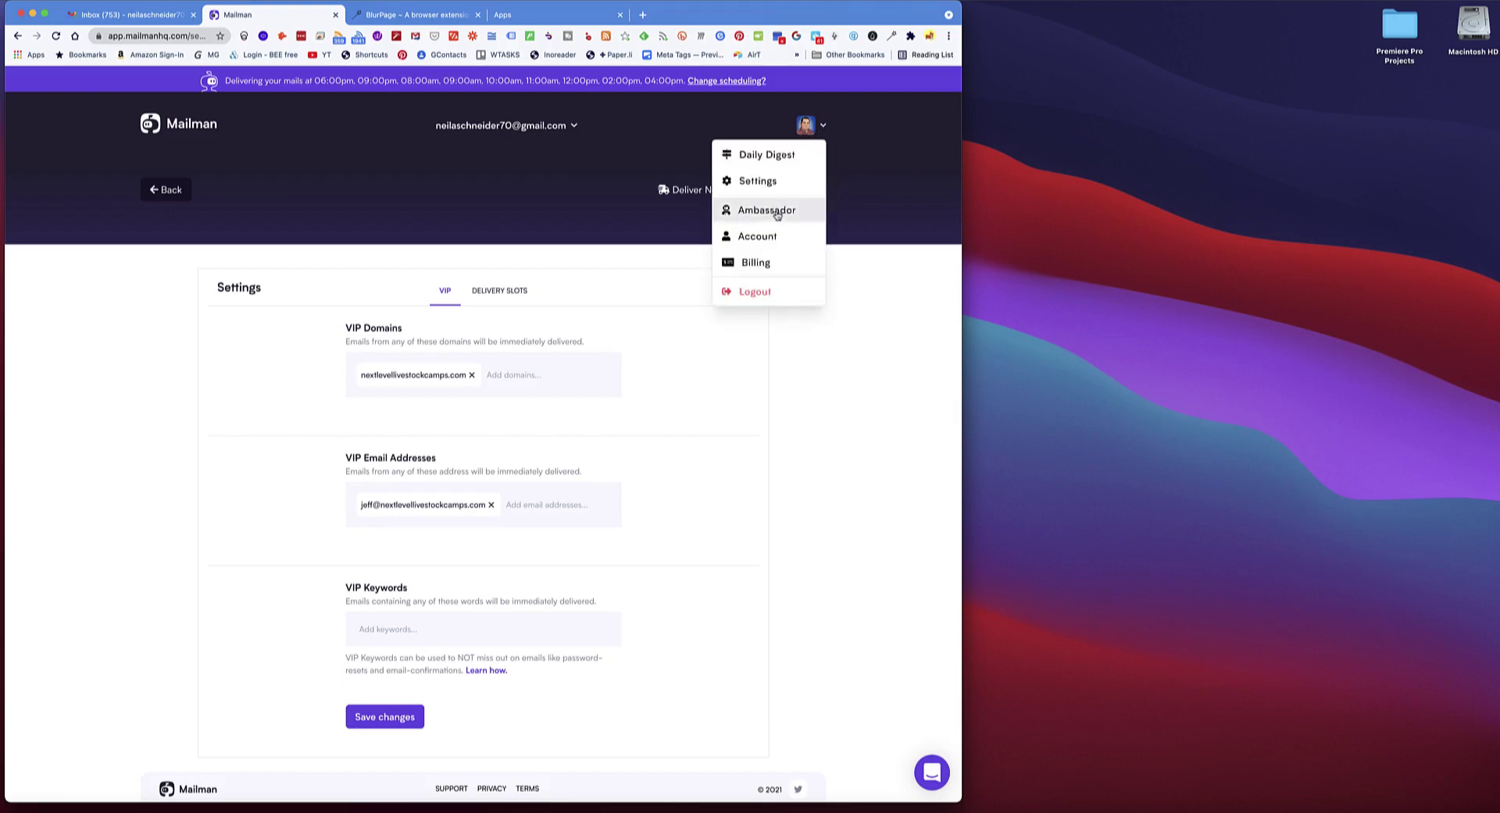
left_click(755, 191)
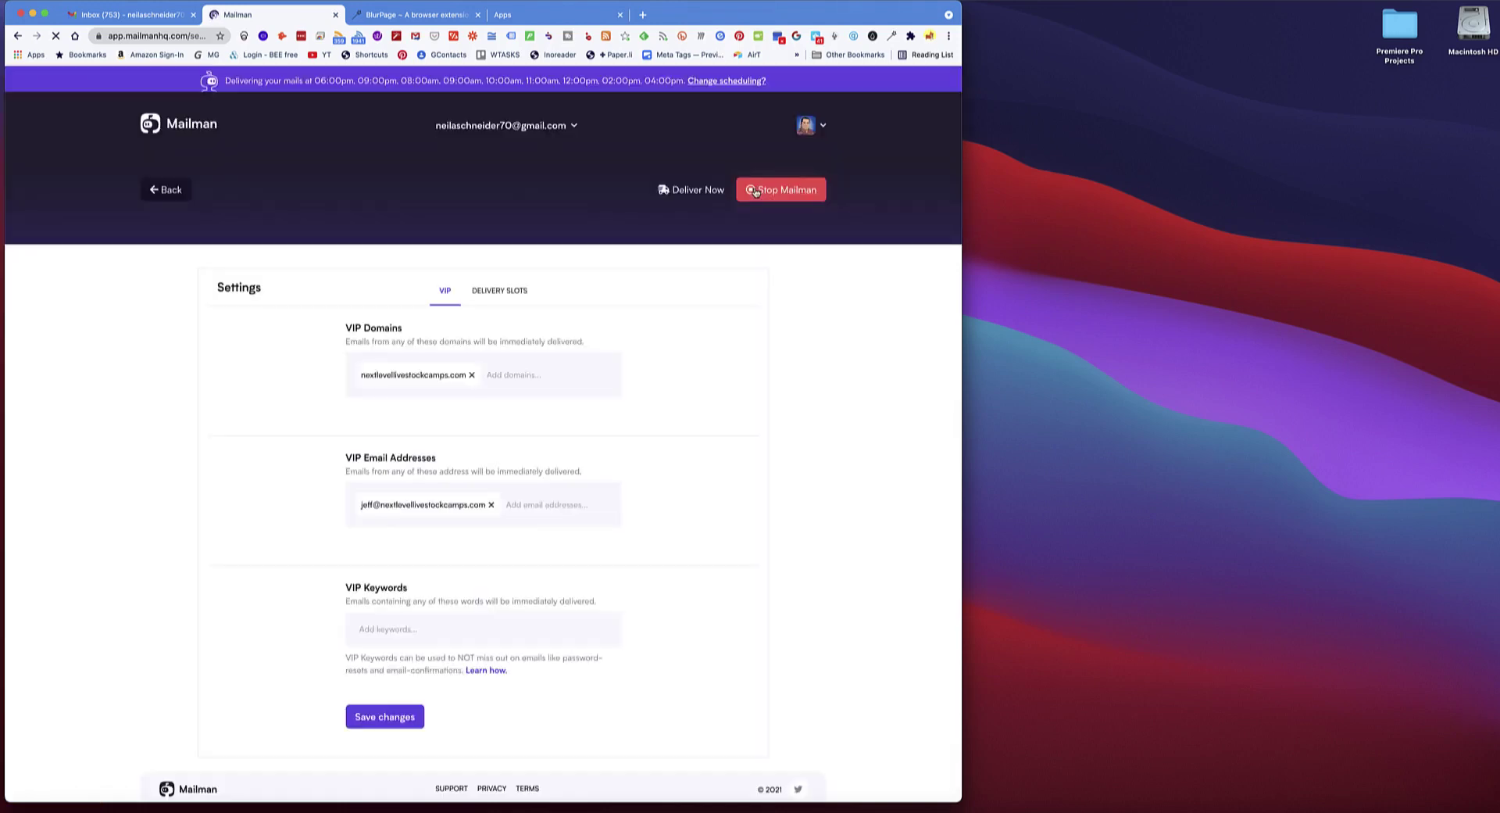
scroll(866, 303, "down", 1)
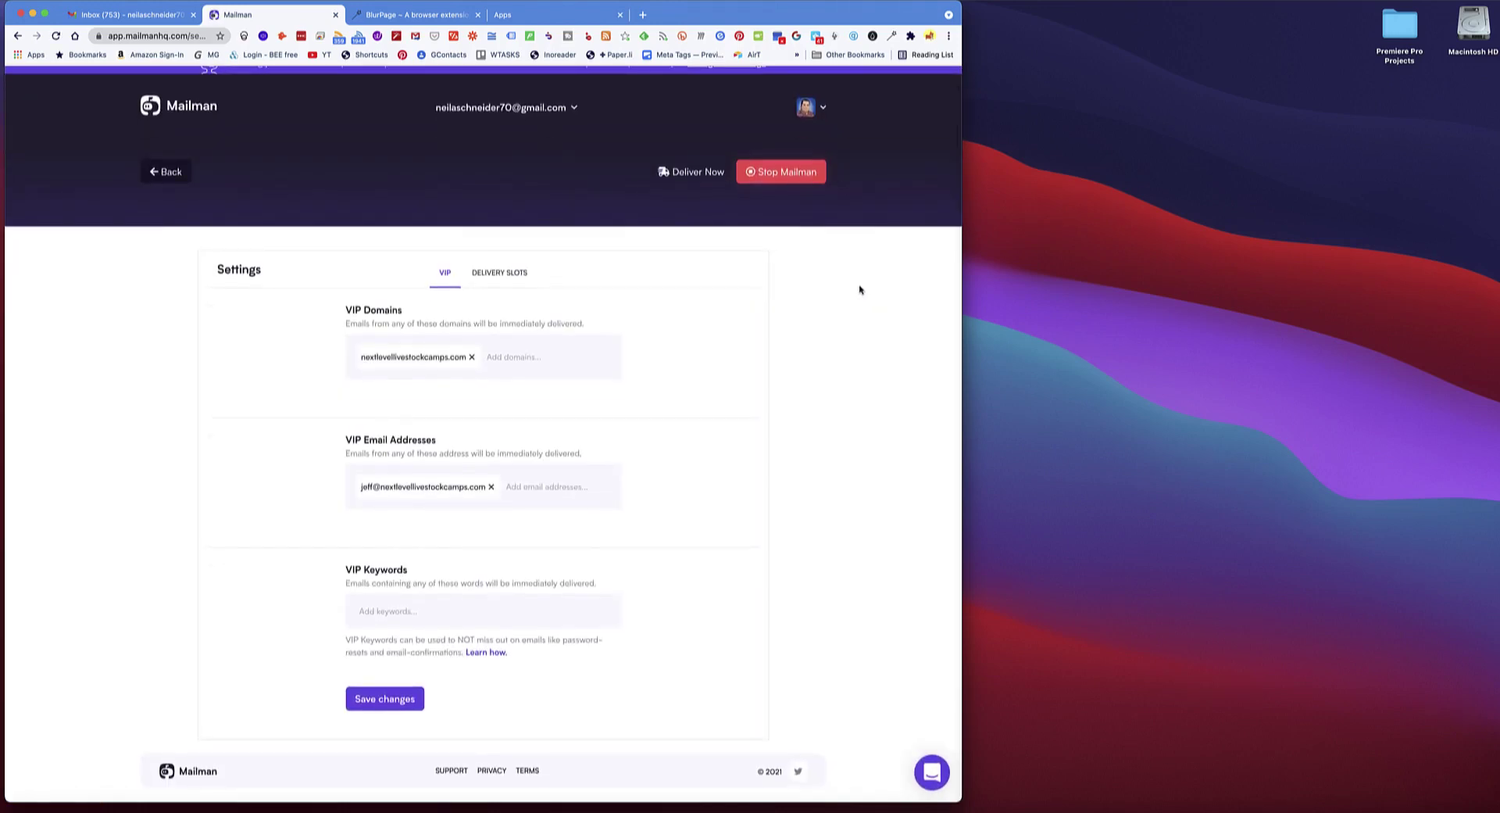
Open the Ambassador Program page with its referral link and $0.00 earnings.
left_click(822, 110)
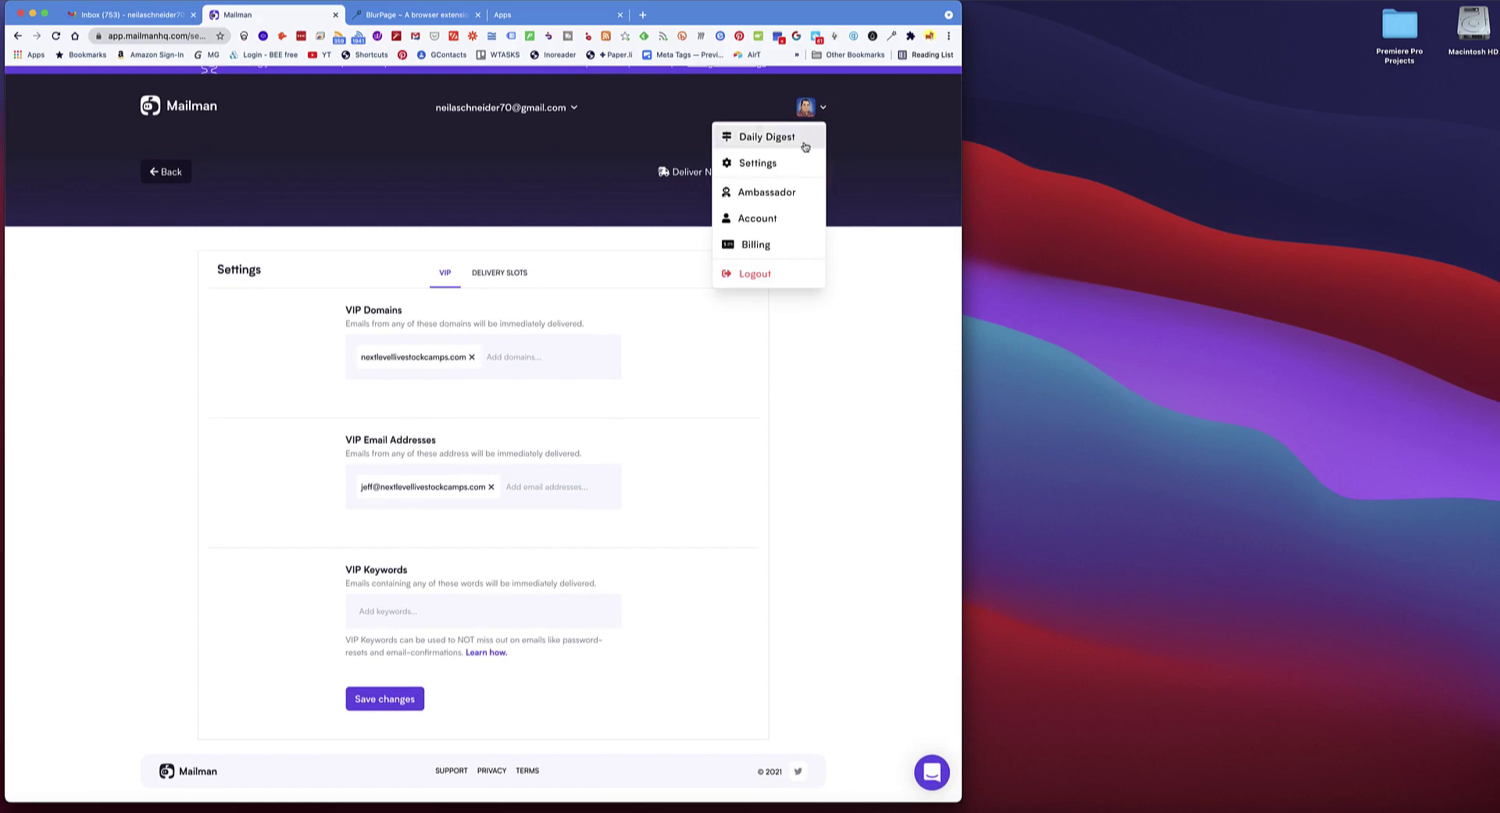
left_click(775, 200)
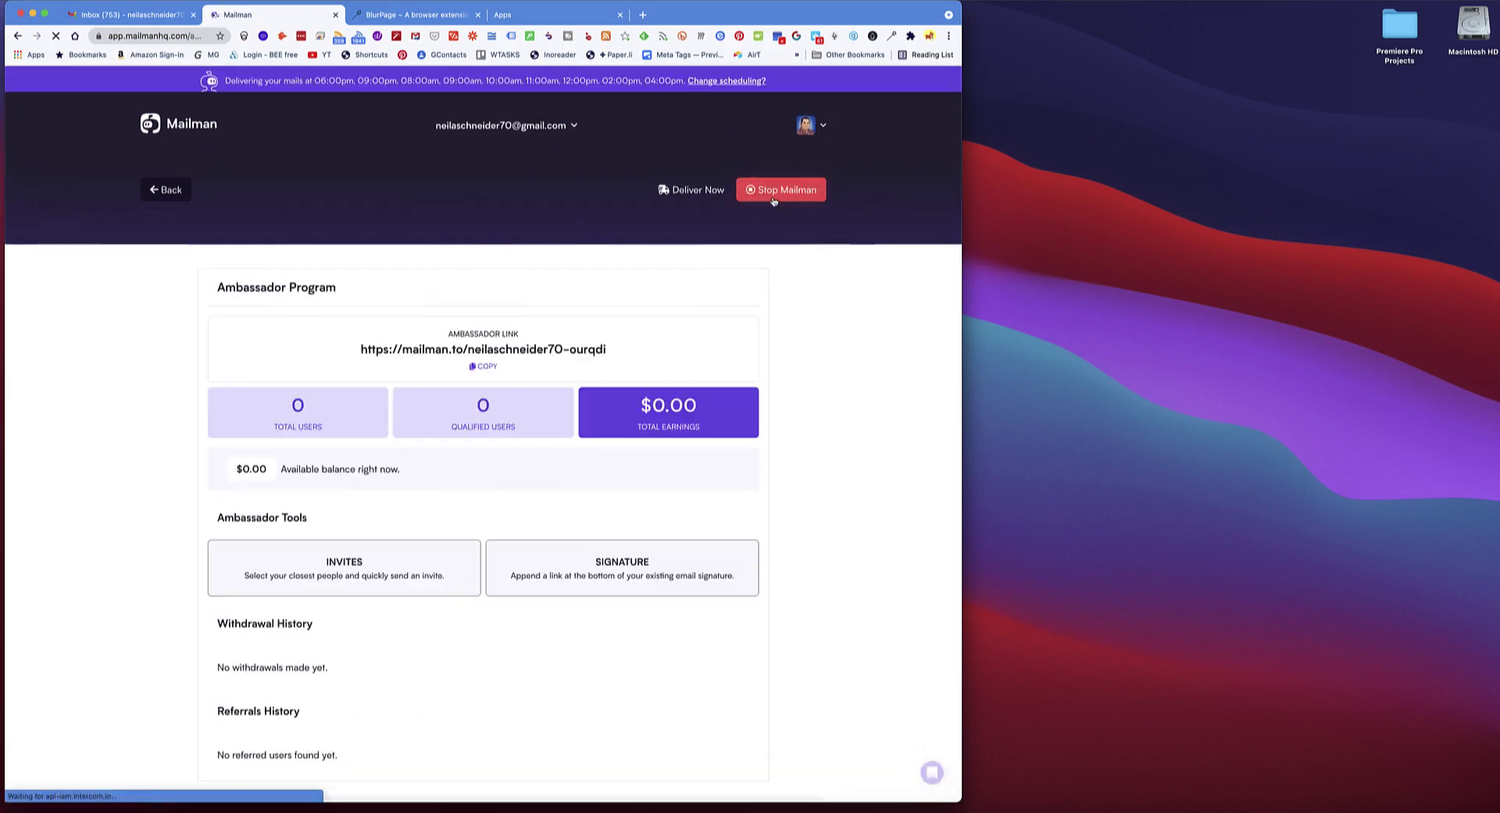
scroll(911, 351, "down", 1)
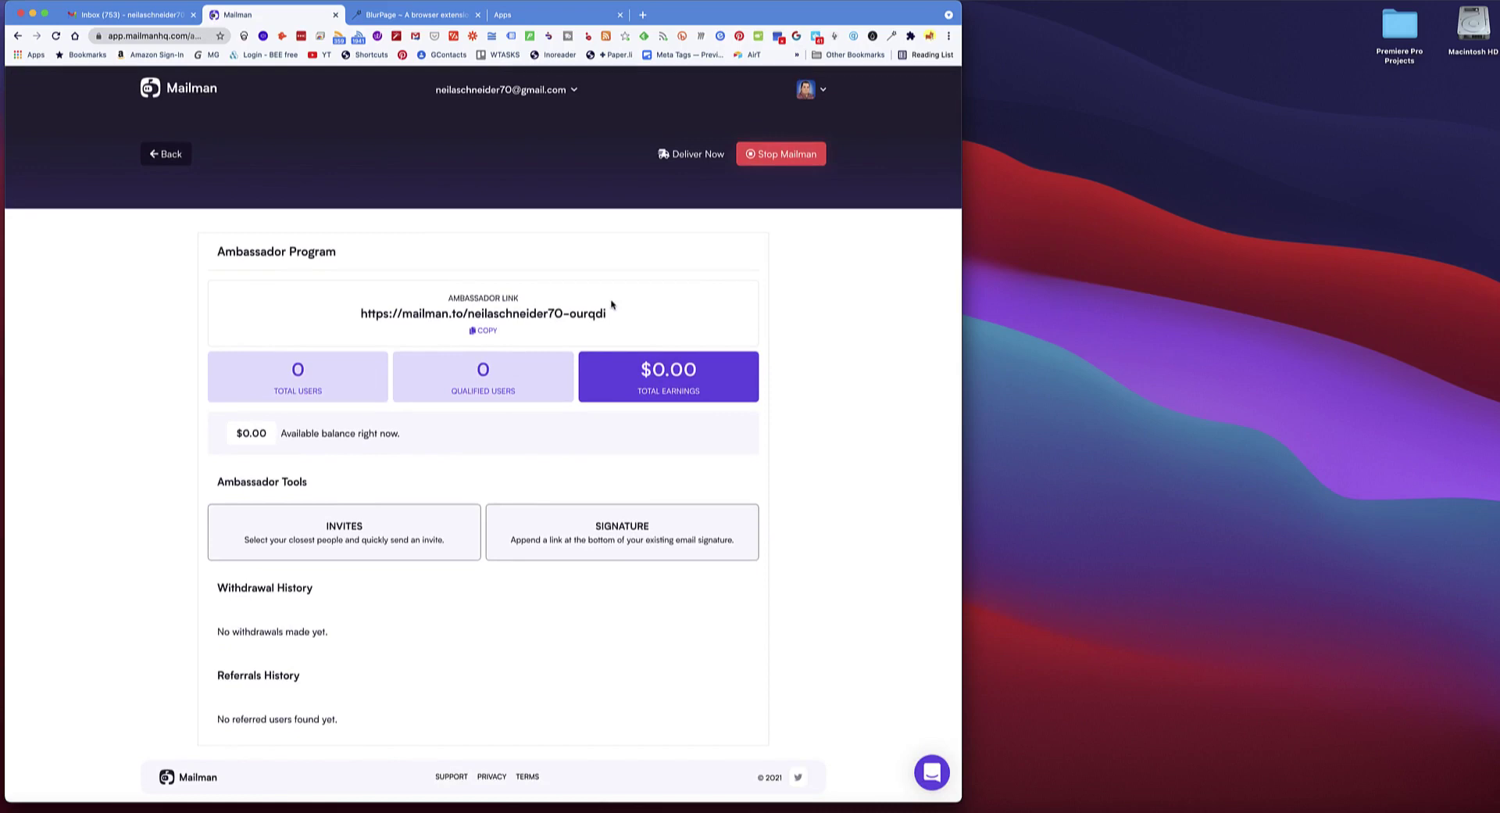
scroll(735, 197, "up", 1)
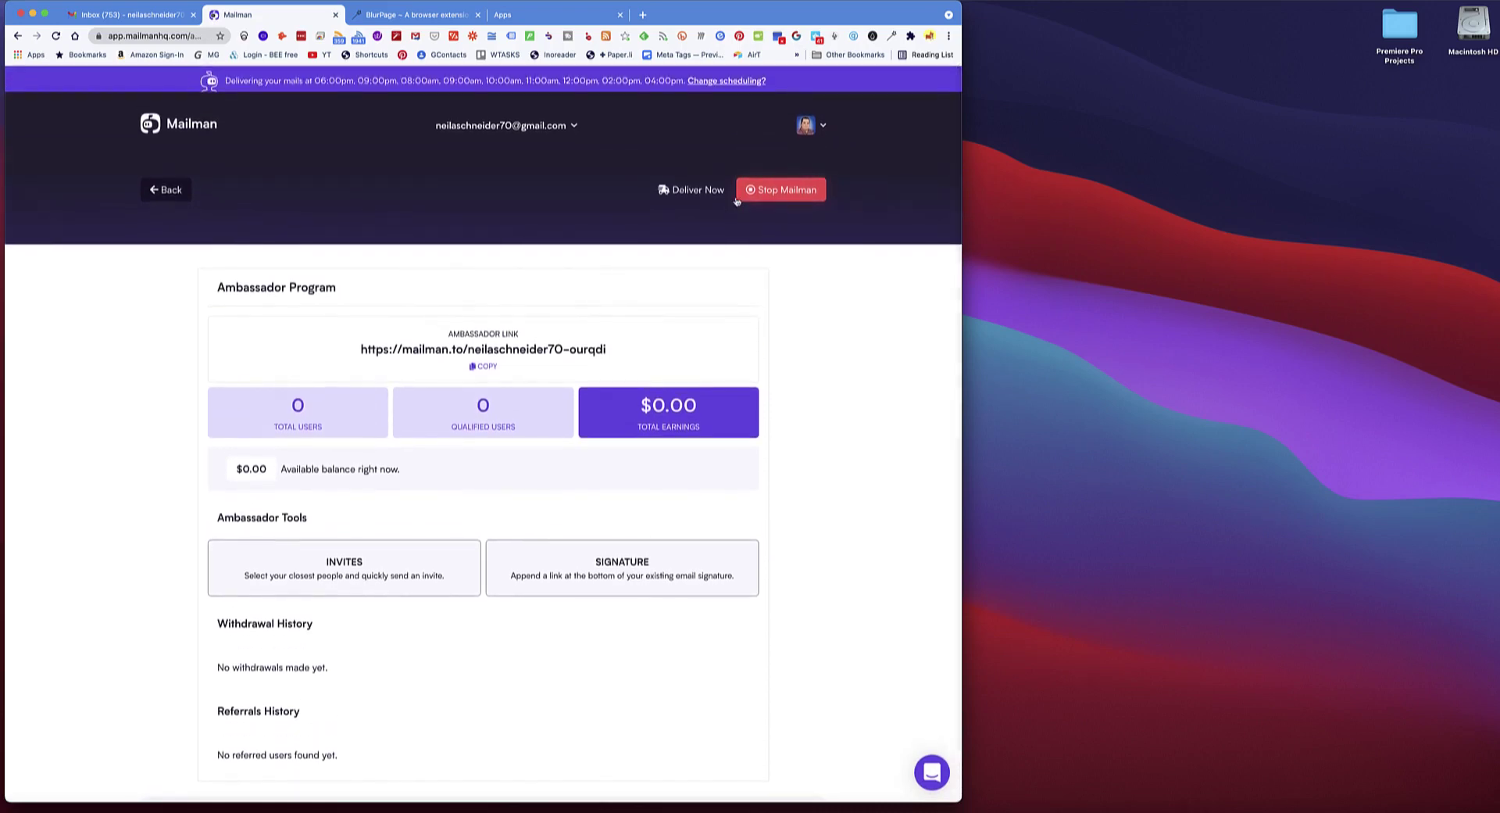
scroll(904, 301, "down", 1)
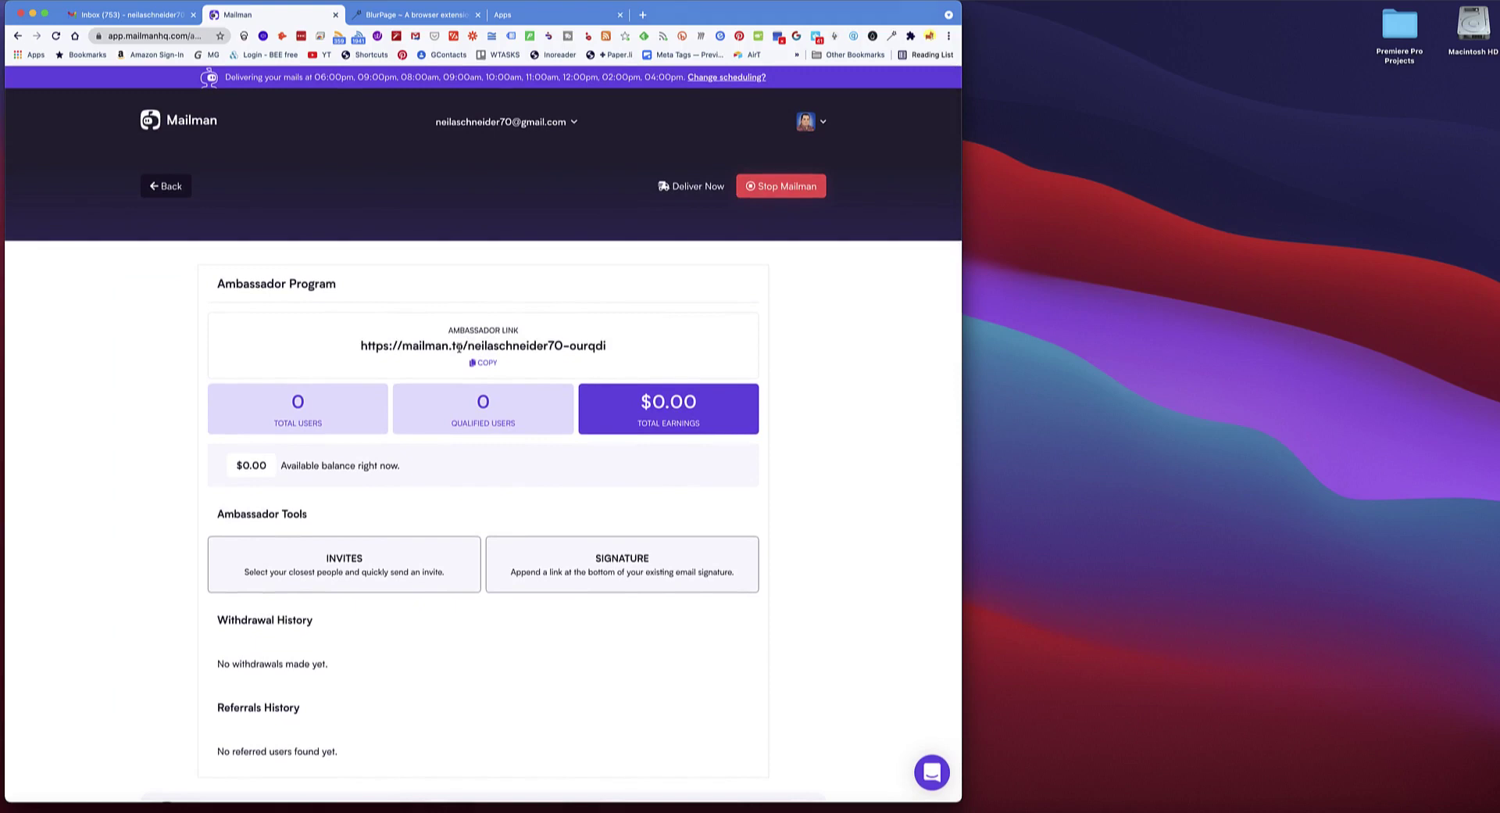
left_click(824, 124)
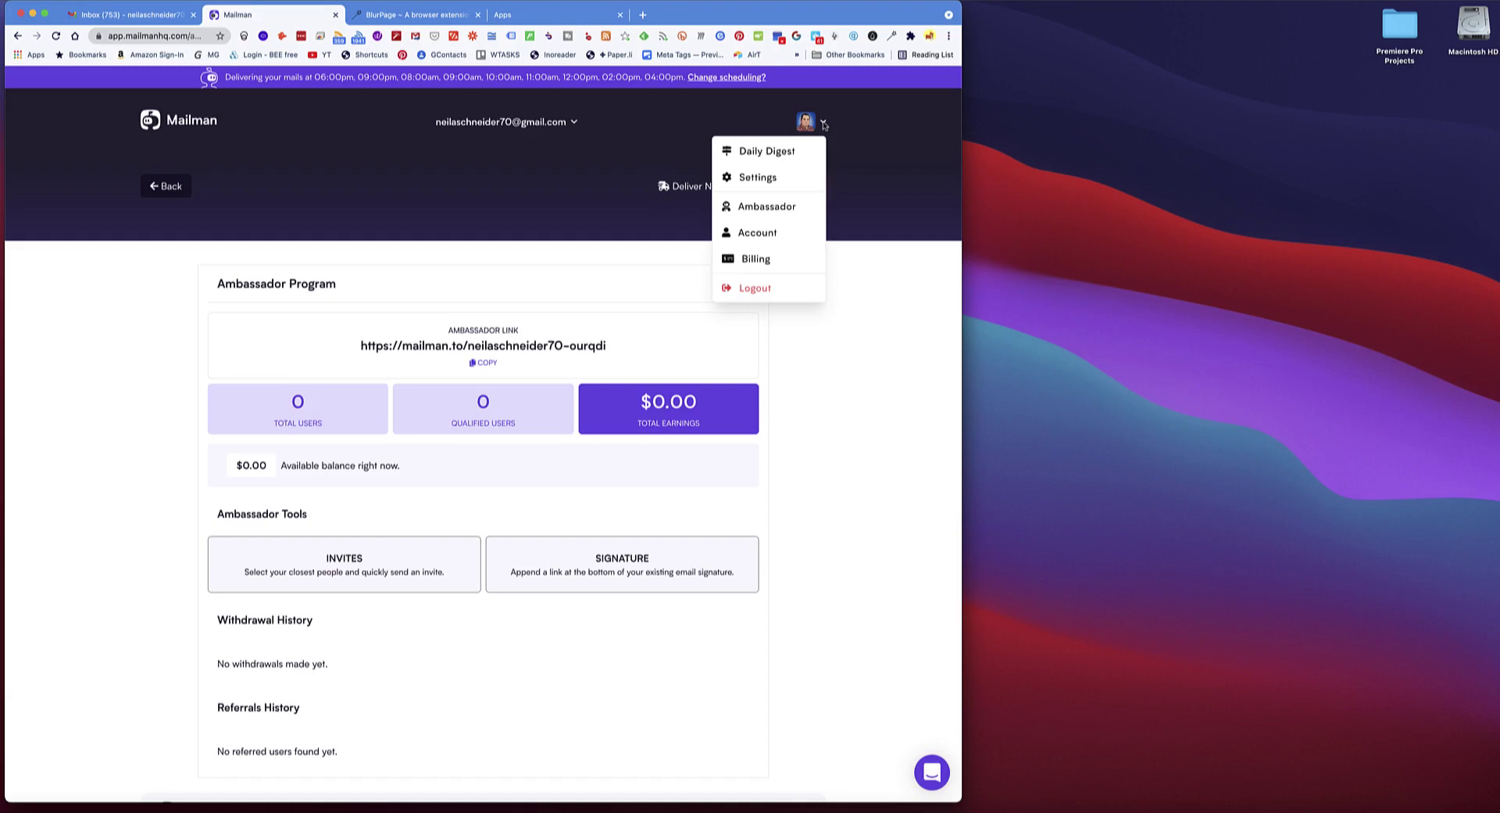
Visit the Account page, then return to the main dashboard.
left_click(759, 232)
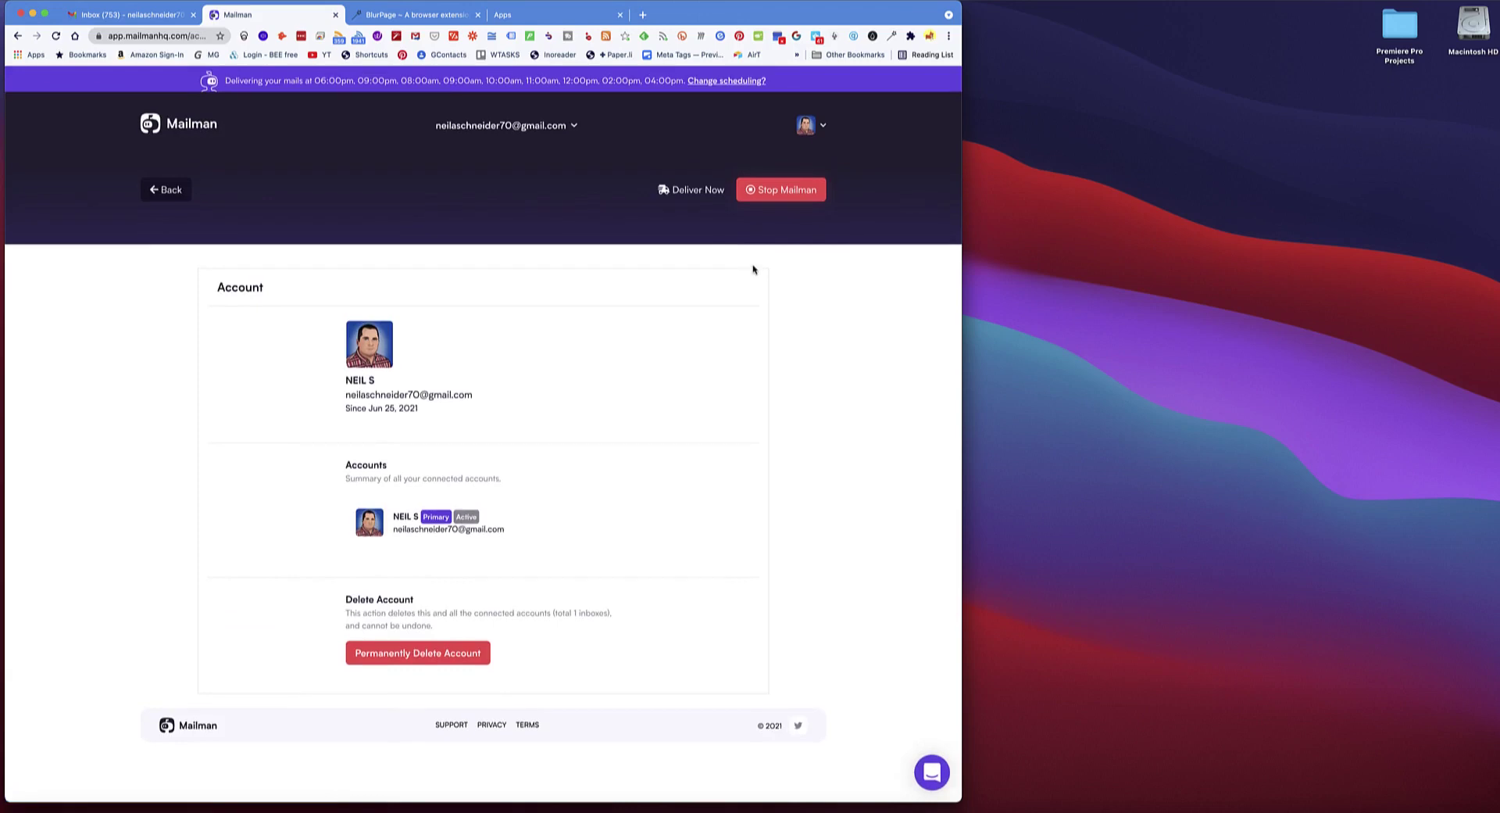
left_click(179, 190)
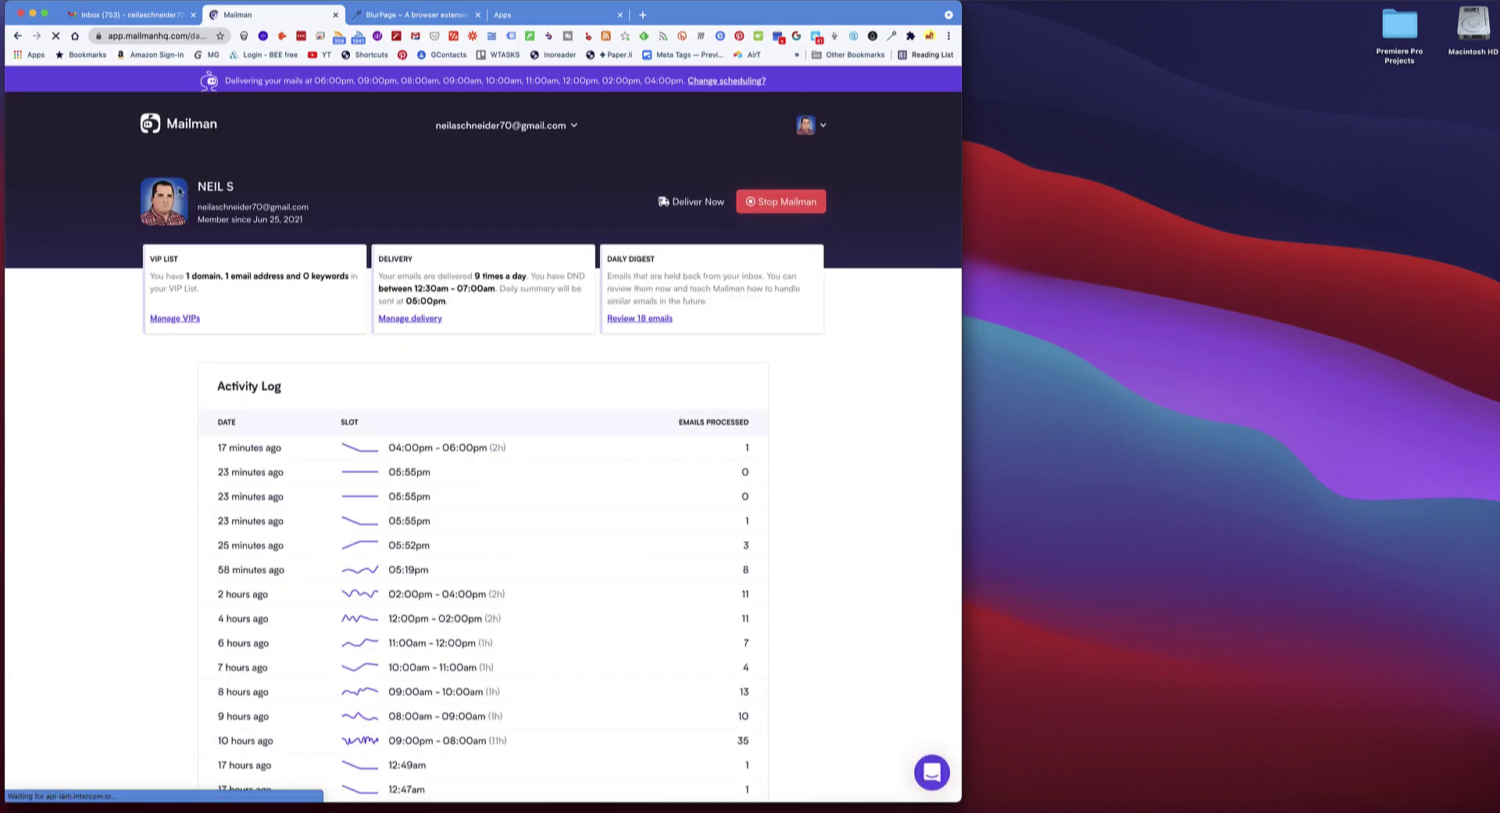
scroll(570, 171, "down", 1)
scroll(570, 171, "up", 1)
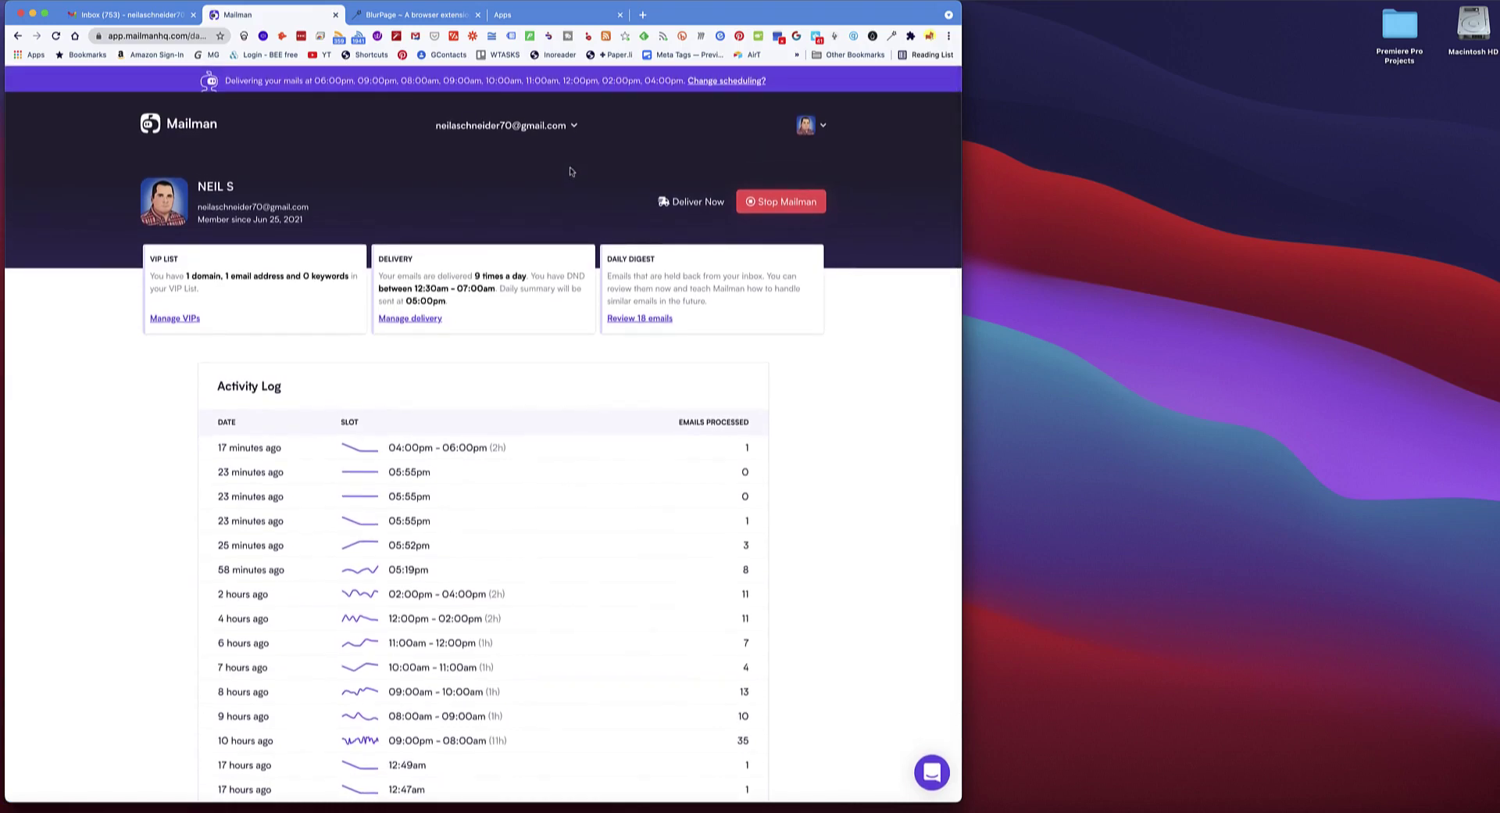
scroll(570, 171, "down", 2)
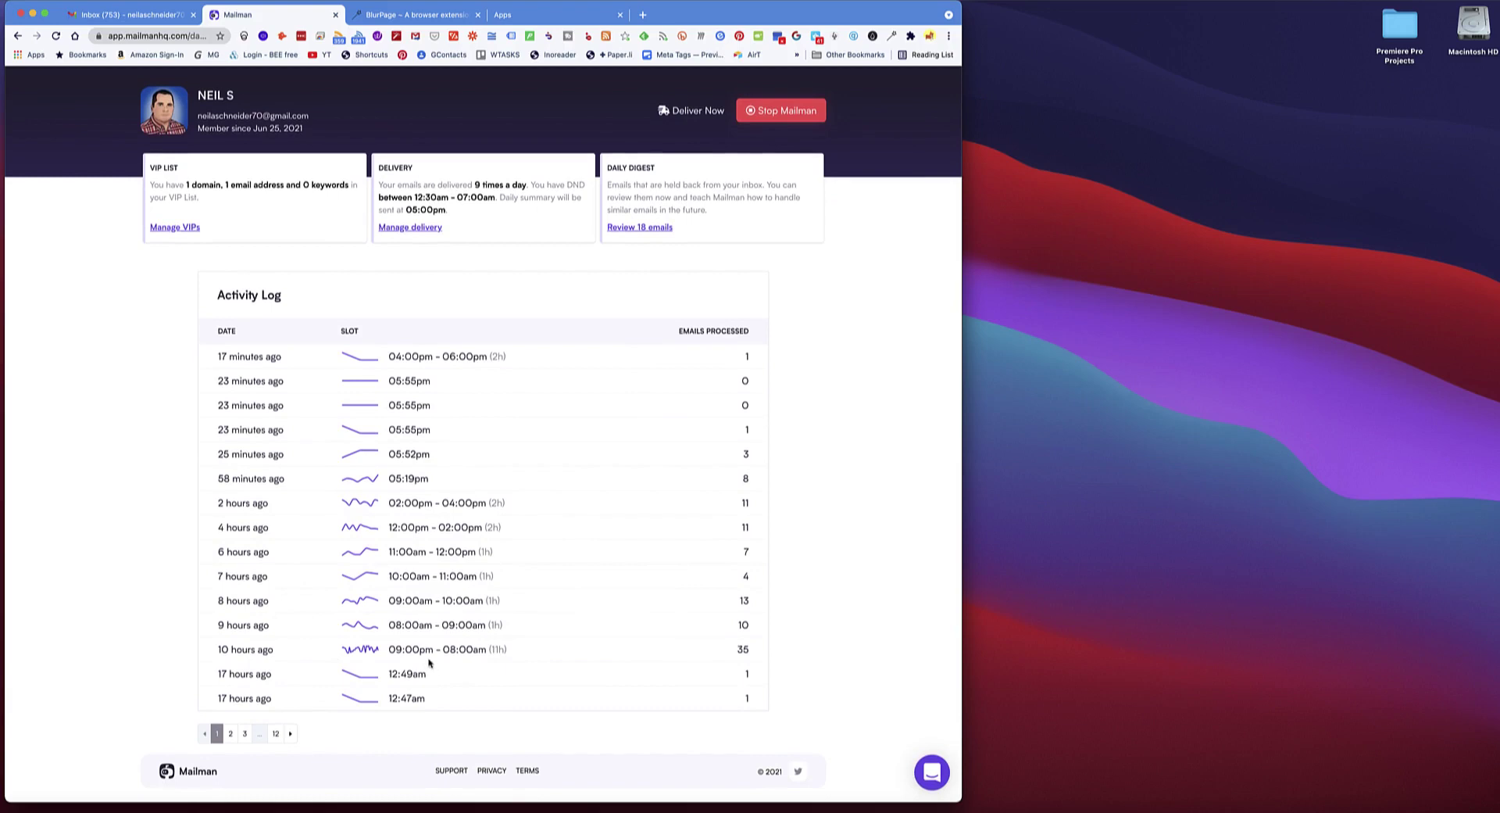
Highlight the 09:00pm–08:00am activity log row that processed 35 emails.
left_click_drag(390, 649, 751, 654)
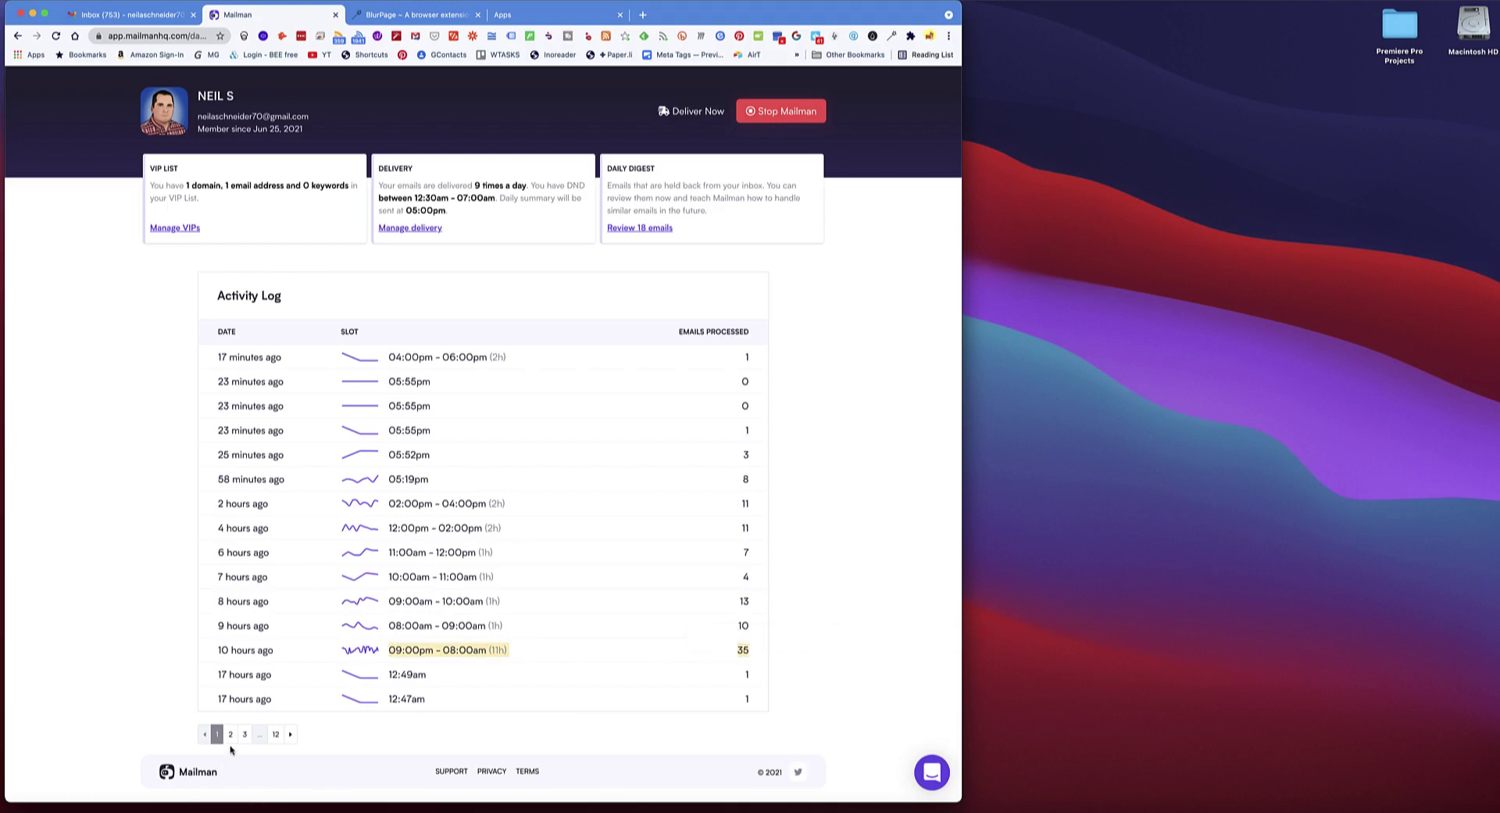
scroll(314, 541, "up", 1)
scroll(314, 540, "up", 2)
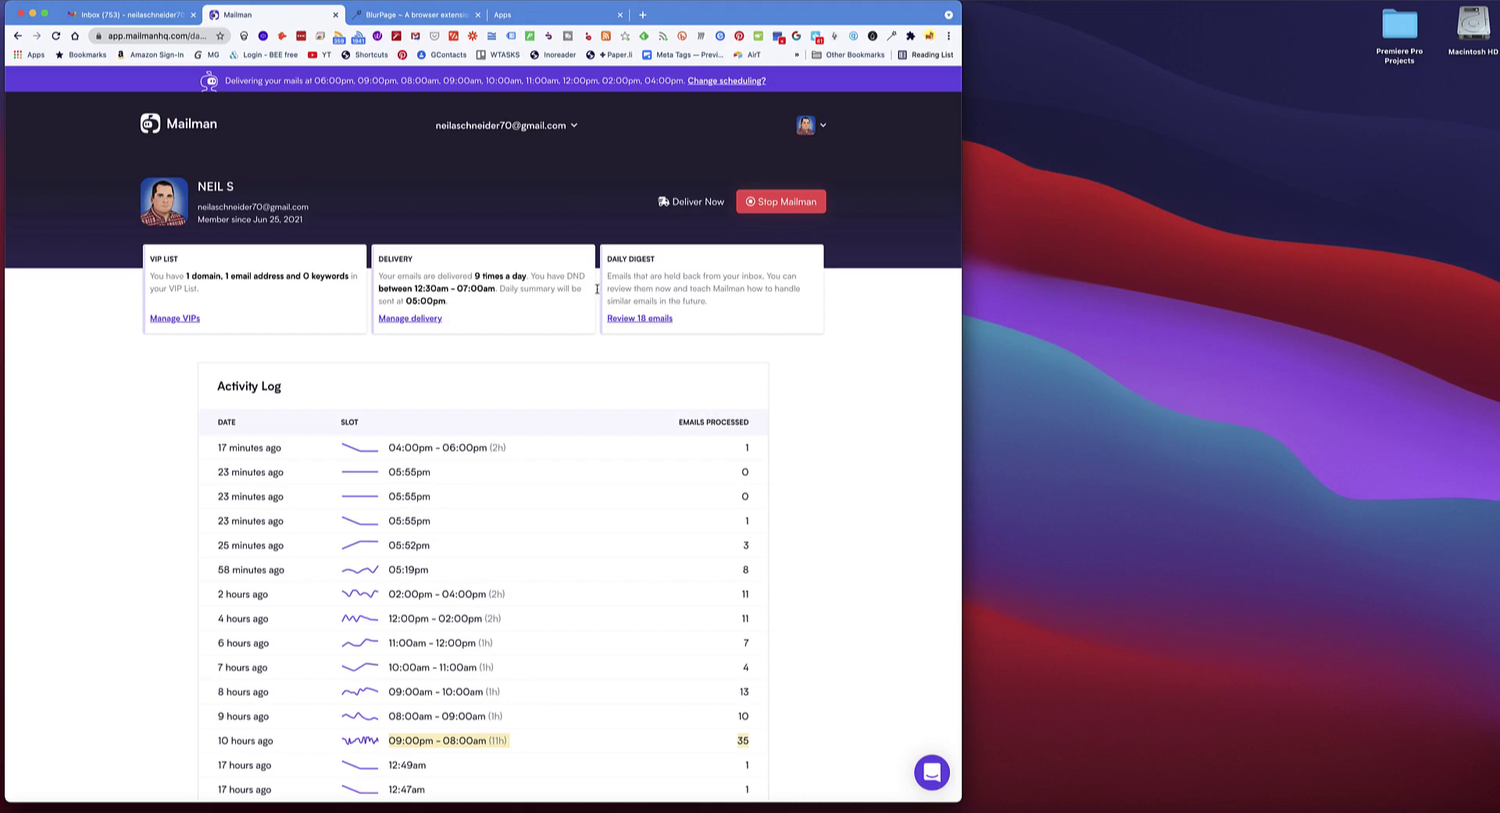
Open the 18 held emails for review and scroll through them.
left_click(653, 319)
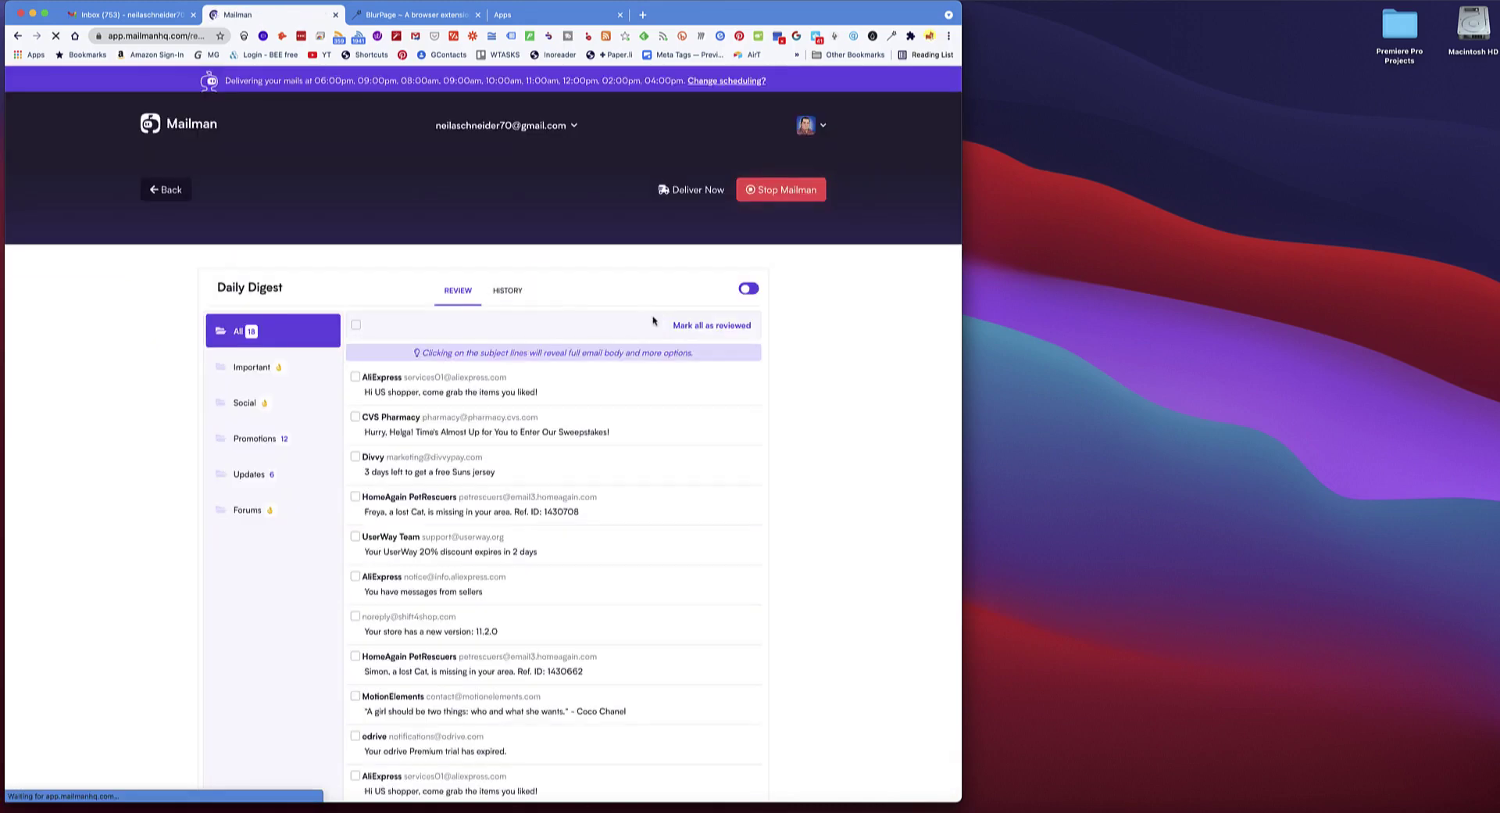
scroll(356, 304, "down", 5)
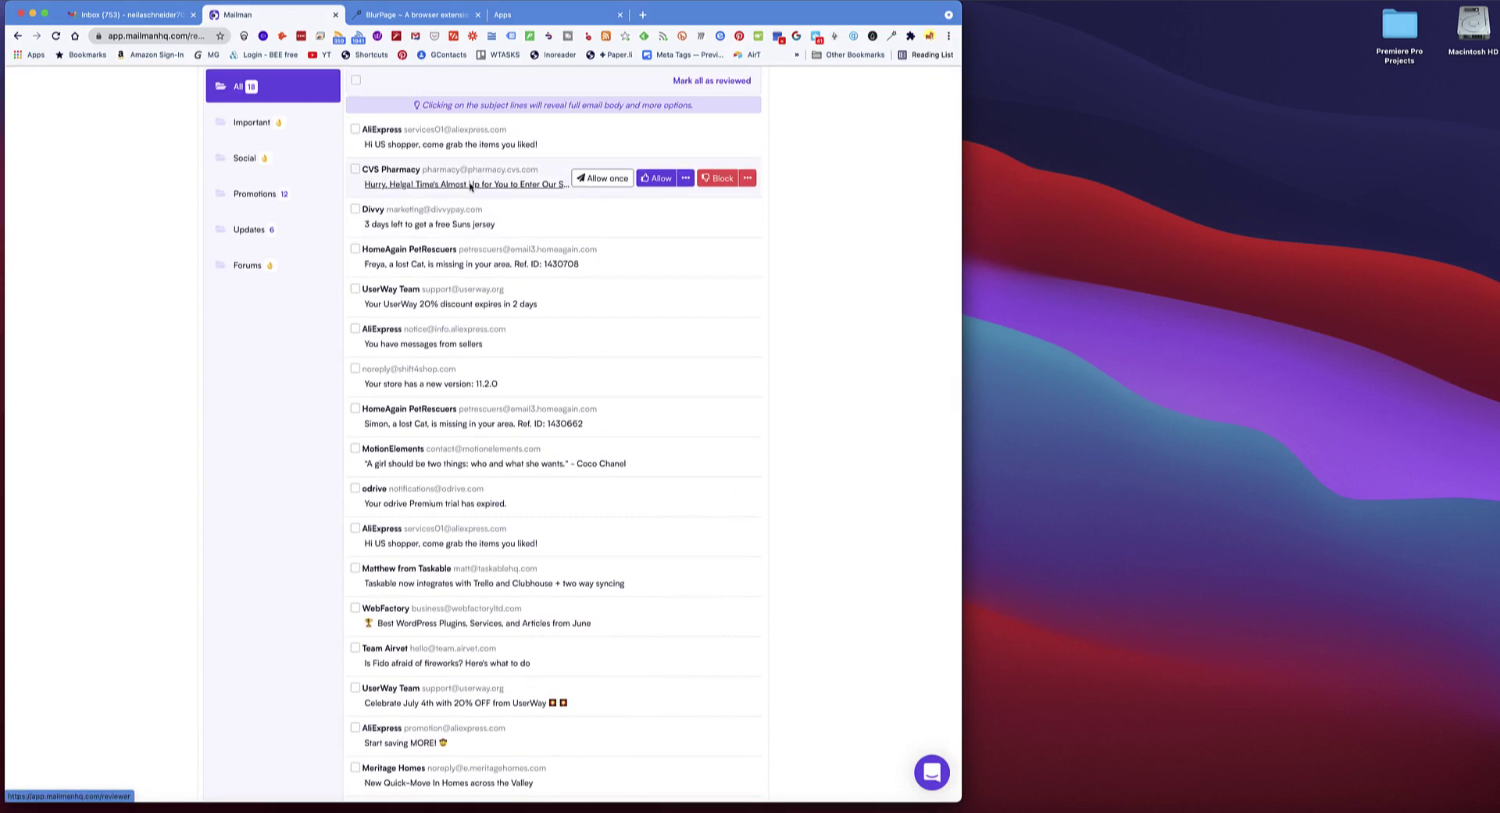
scroll(470, 186, "down", 2)
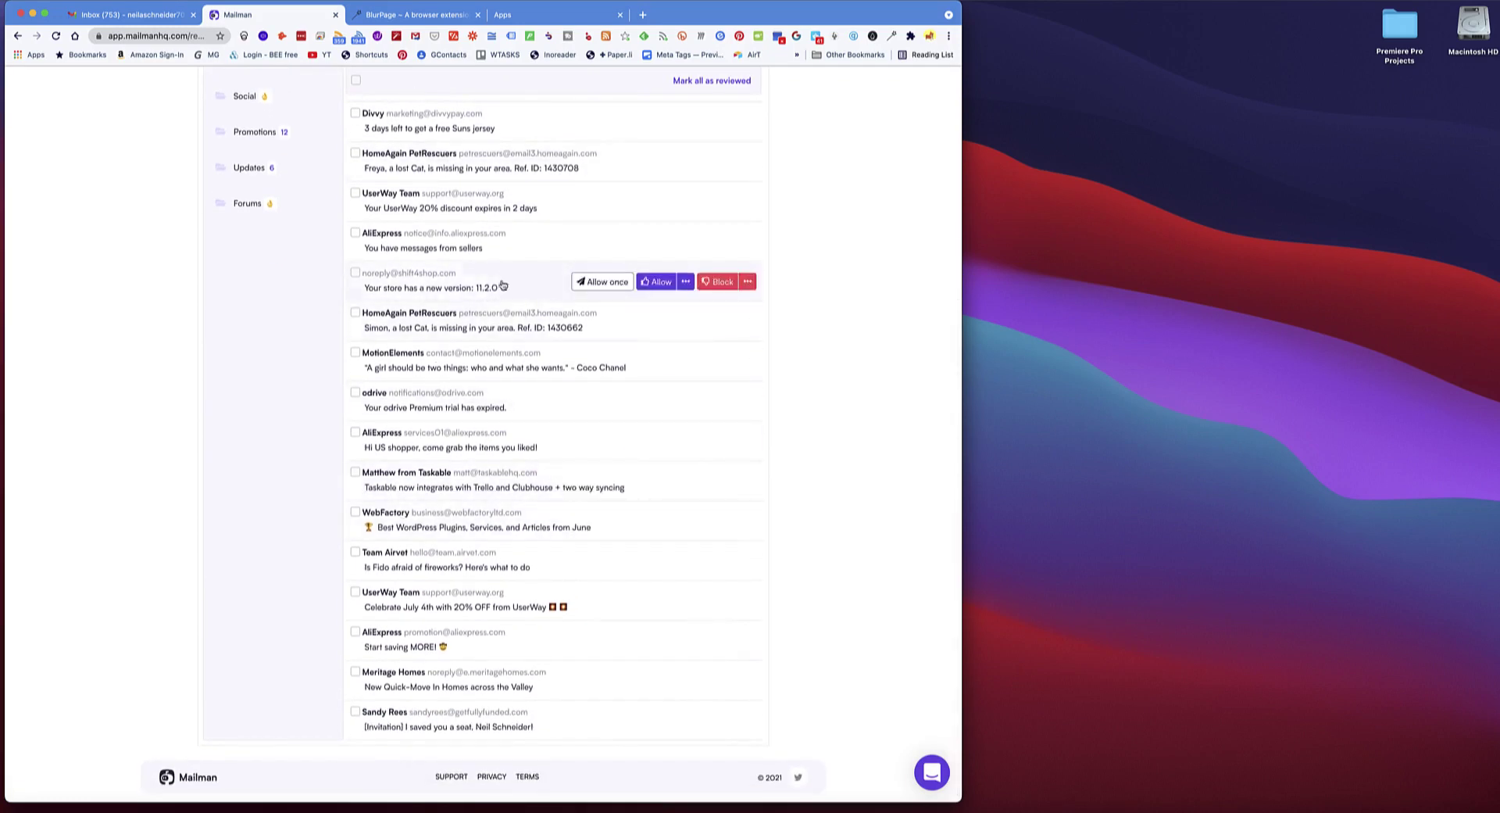
scroll(492, 335, "down", 1)
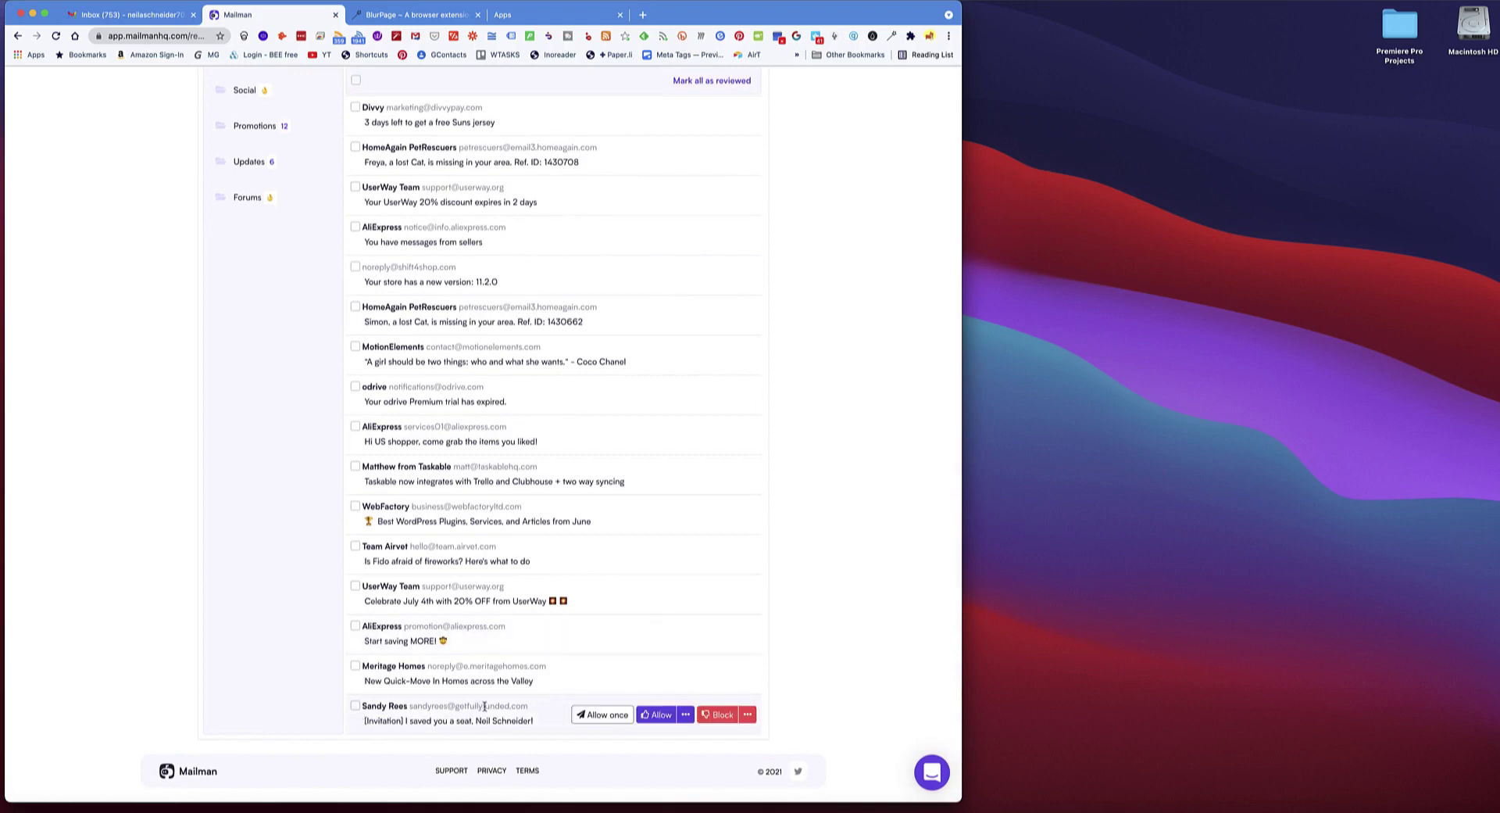
Cancel the Allow dialog for getfullyfunded and the Block dialog for MotionElements.
mouse_move(551, 718)
left_click(683, 715)
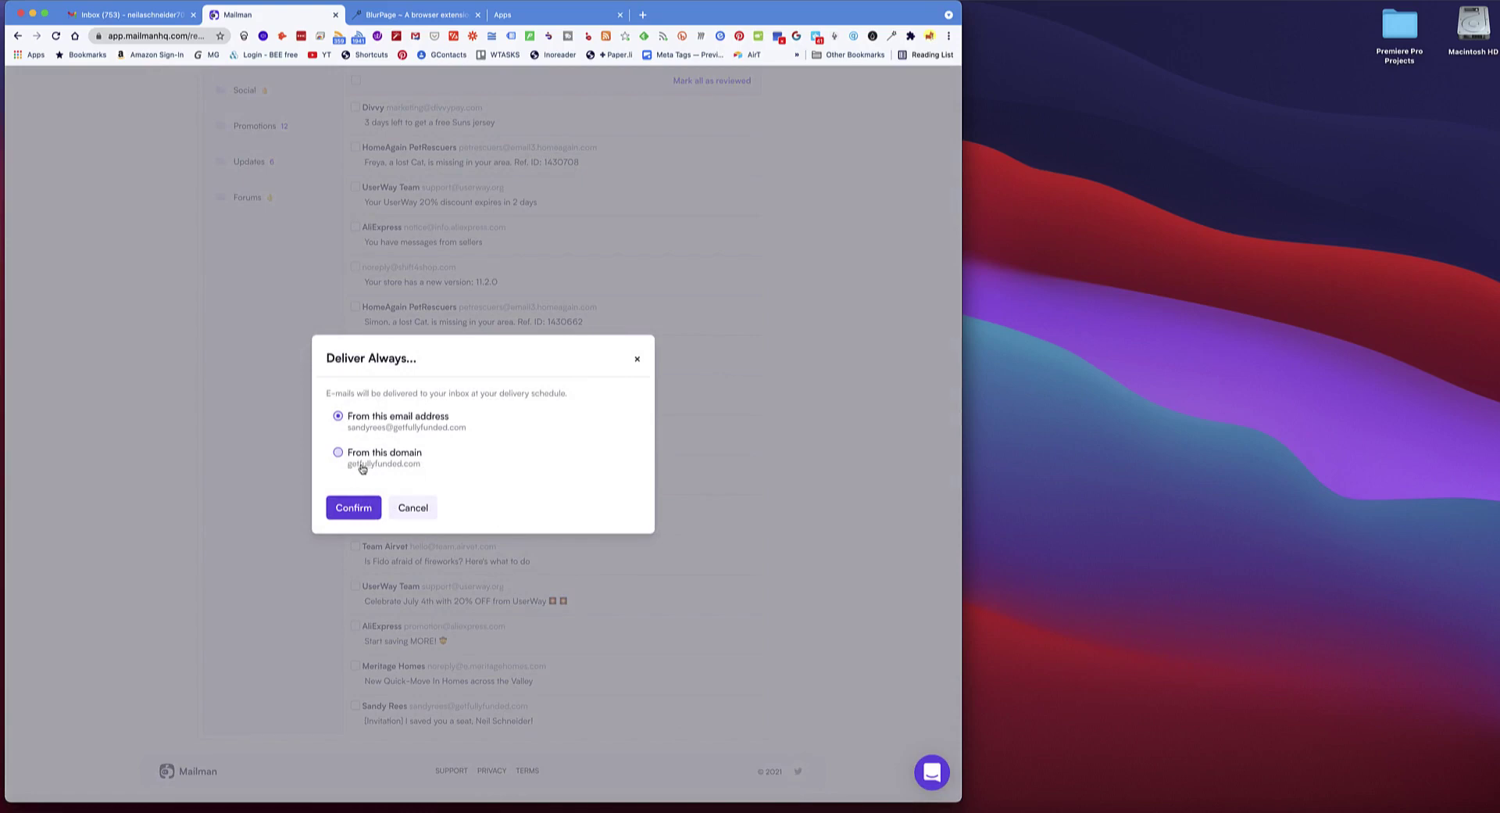
left_click(638, 361)
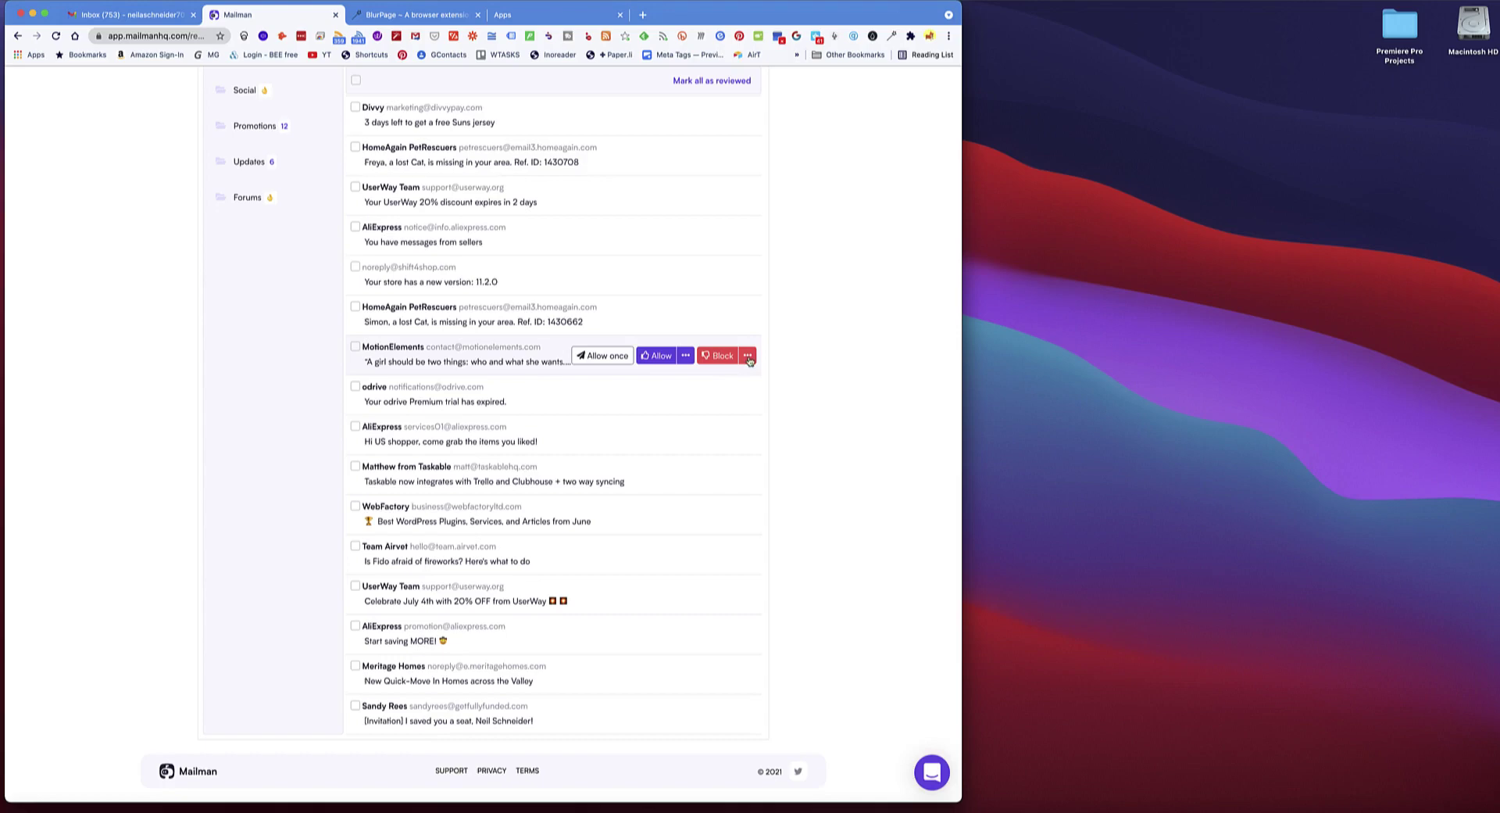
left_click(718, 356)
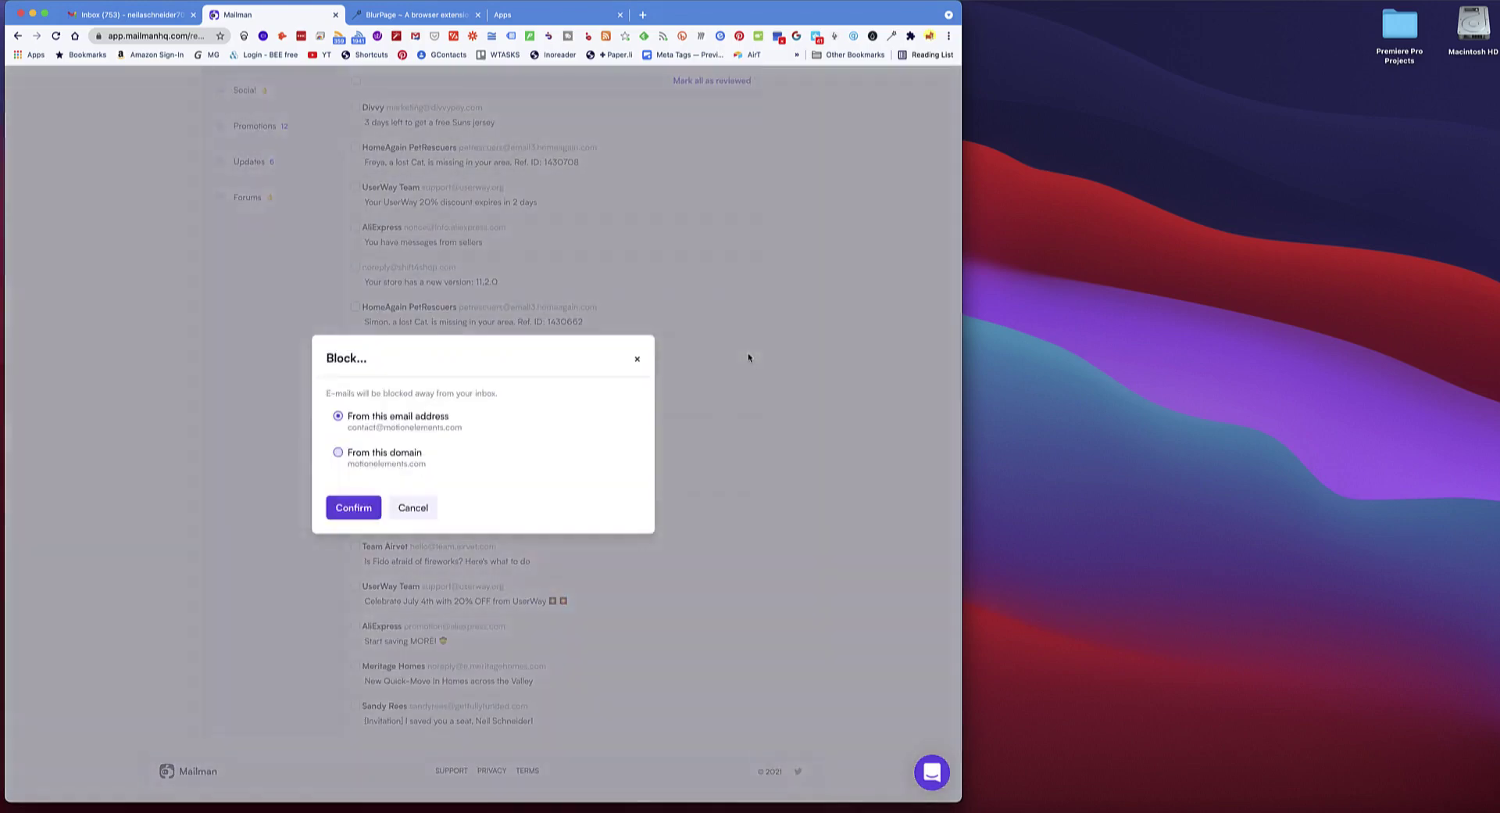
left_click(636, 361)
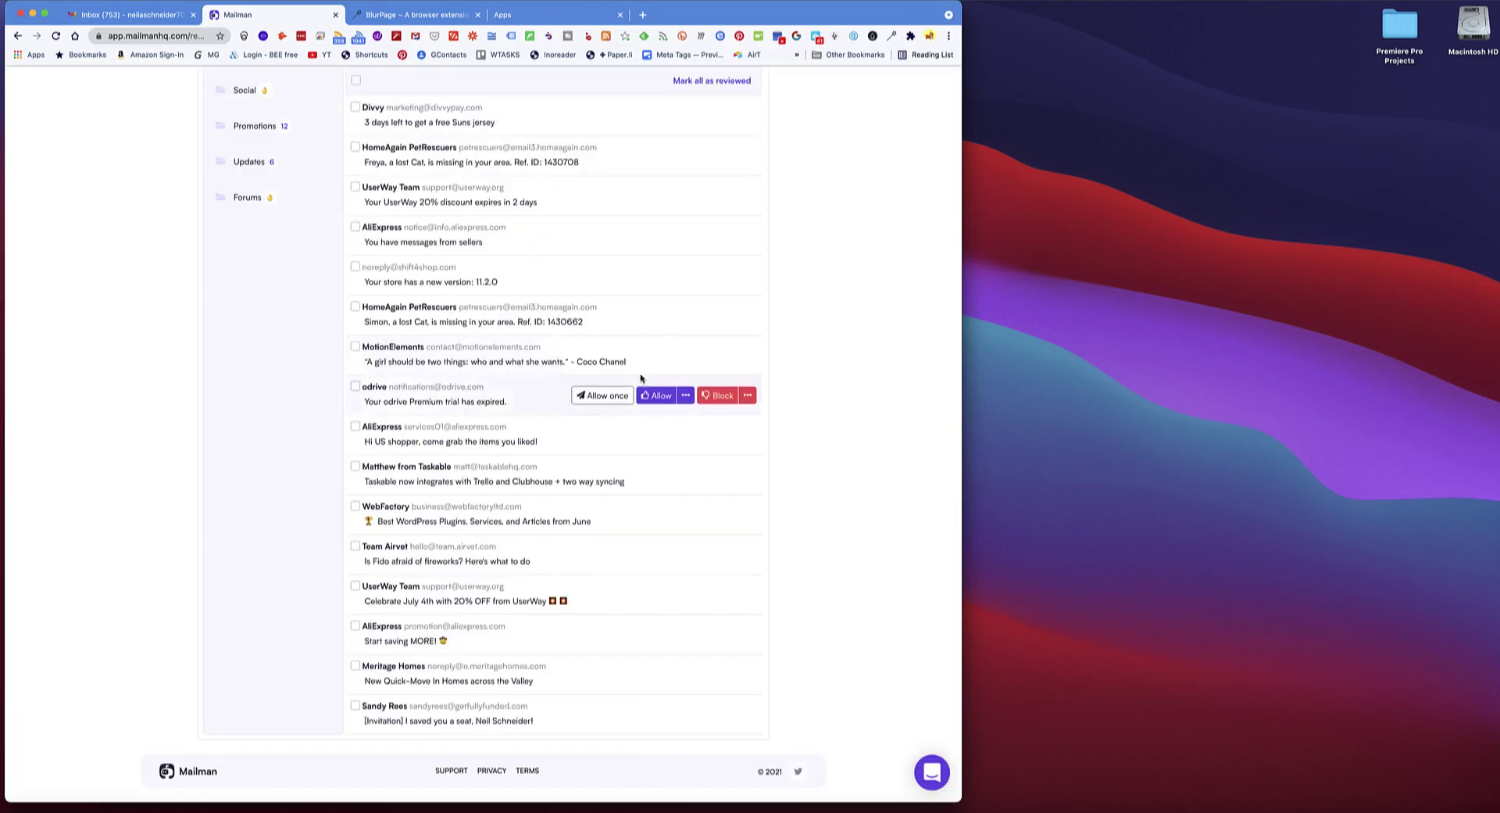
scroll(639, 378, "up", 3)
scroll(656, 398, "up", 2)
scroll(680, 430, "up", 1)
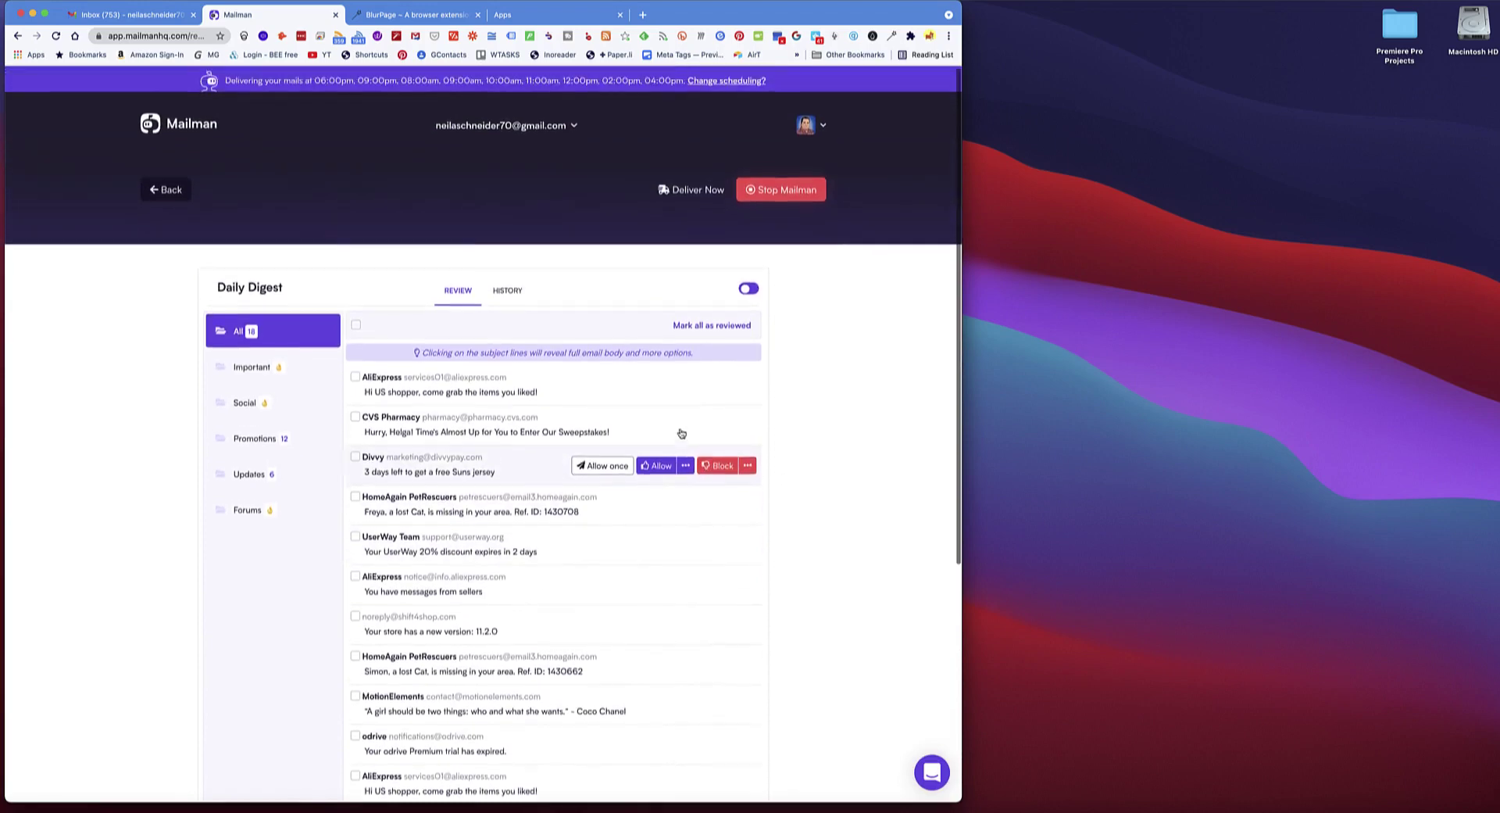
left_click(510, 293)
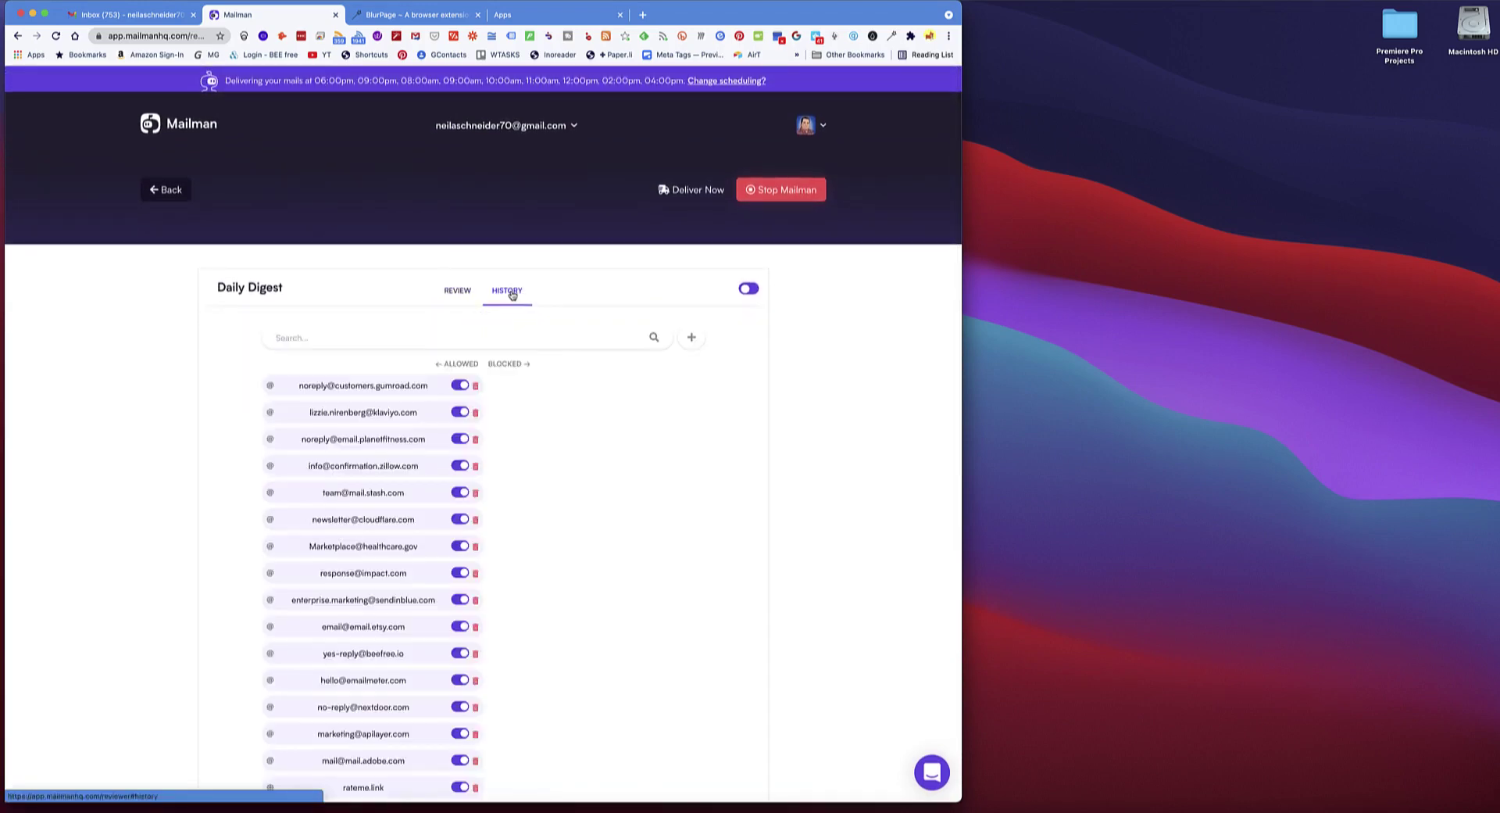
scroll(518, 366, "down", 4)
scroll(516, 372, "down", 1)
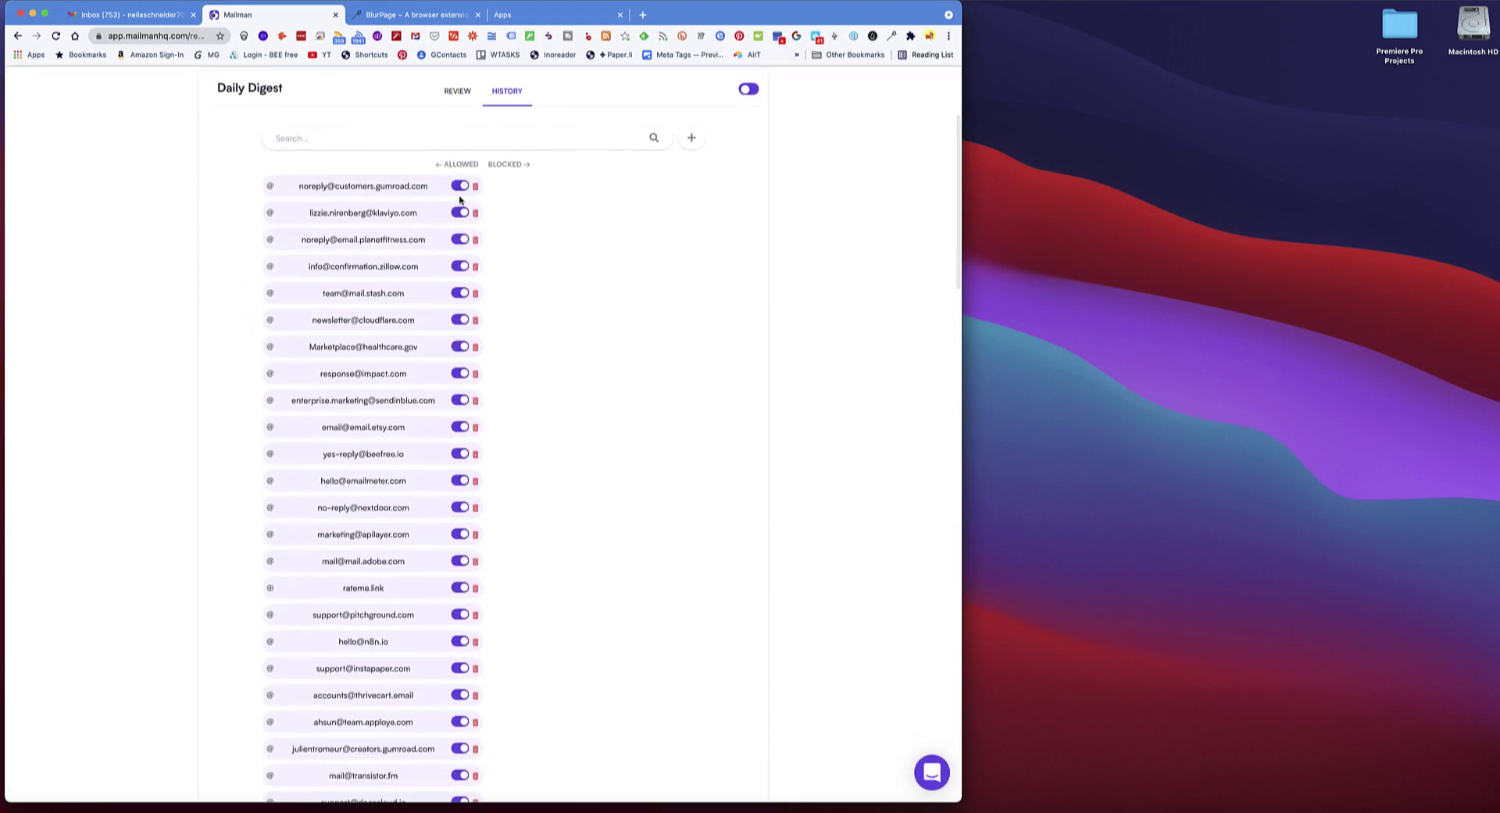
scroll(453, 221, "down", 1)
scroll(455, 196, "down", 1)
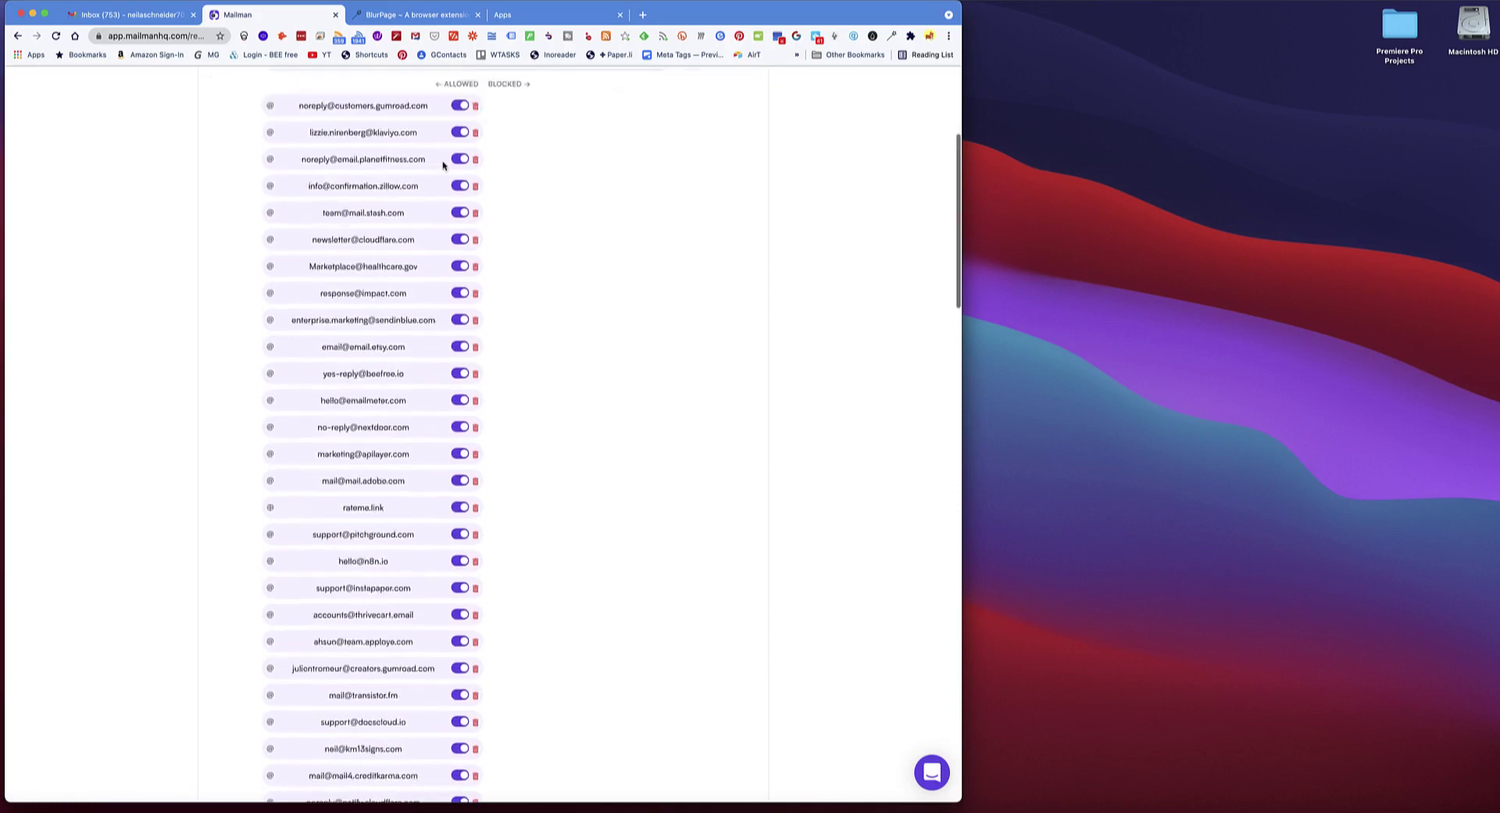
scroll(456, 173, "down", 9)
left_click(458, 177)
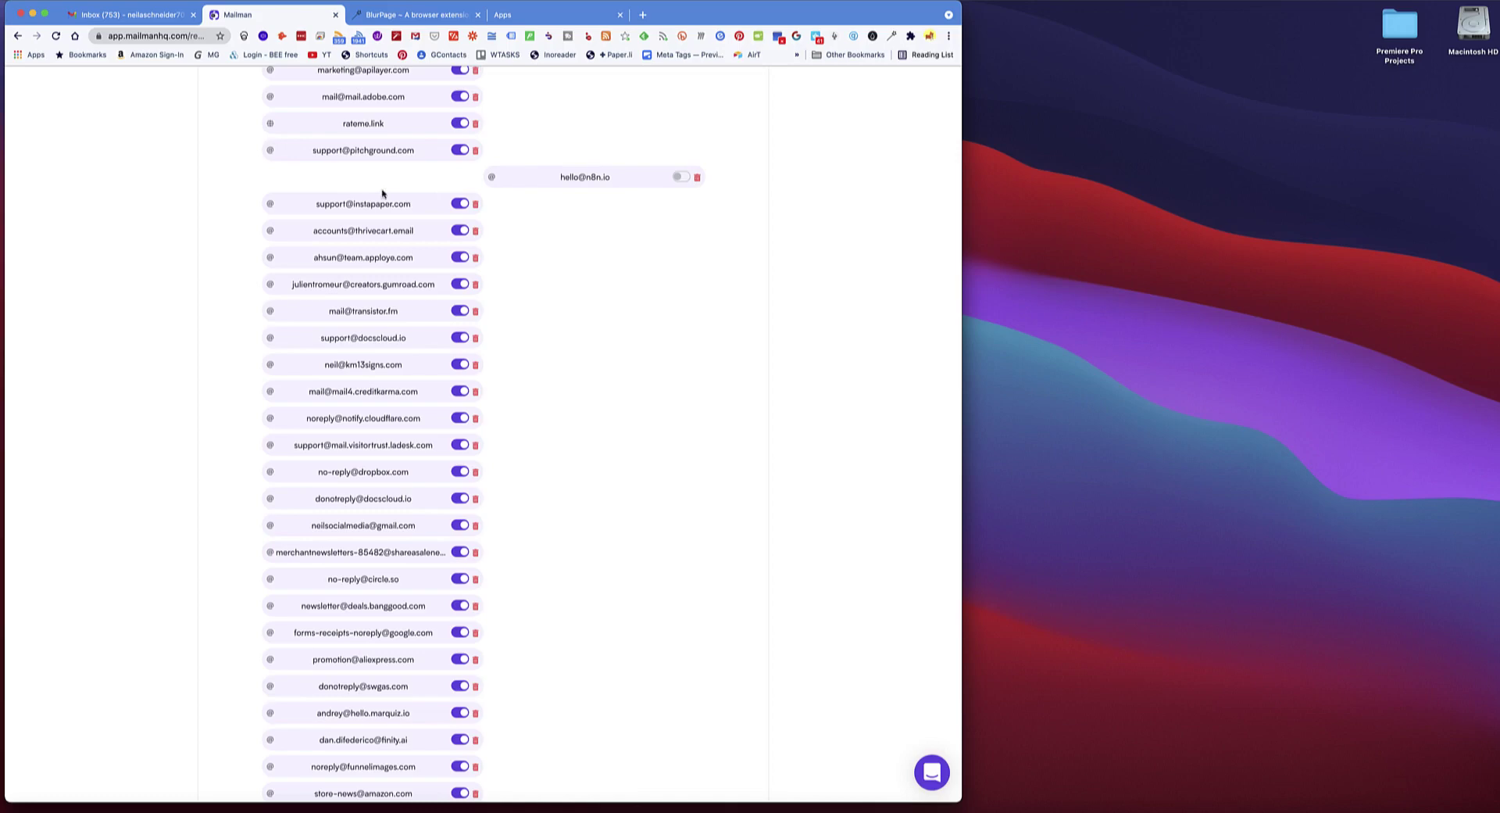
left_click(697, 177)
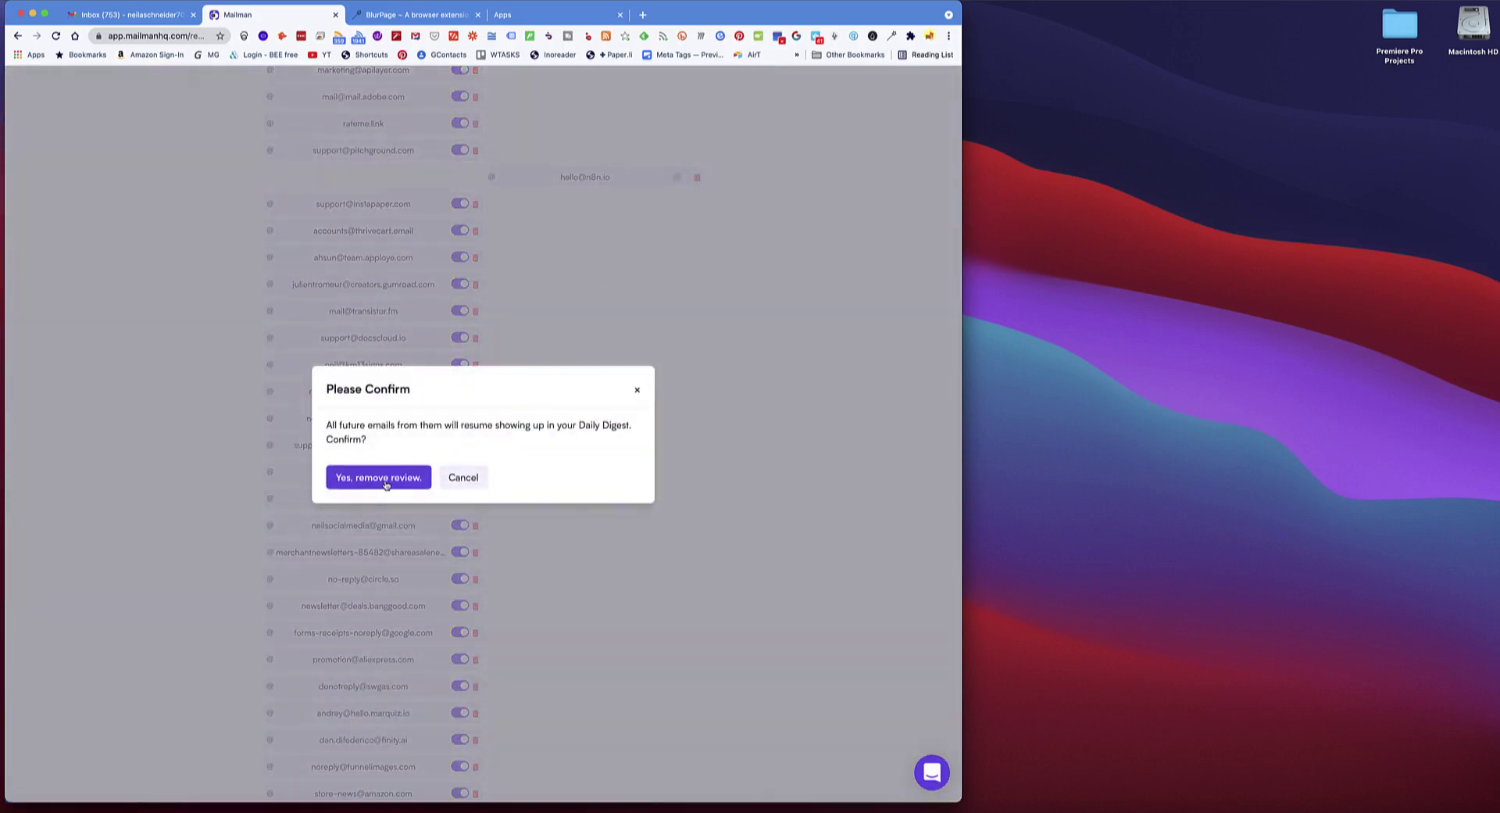
right_click(386, 483)
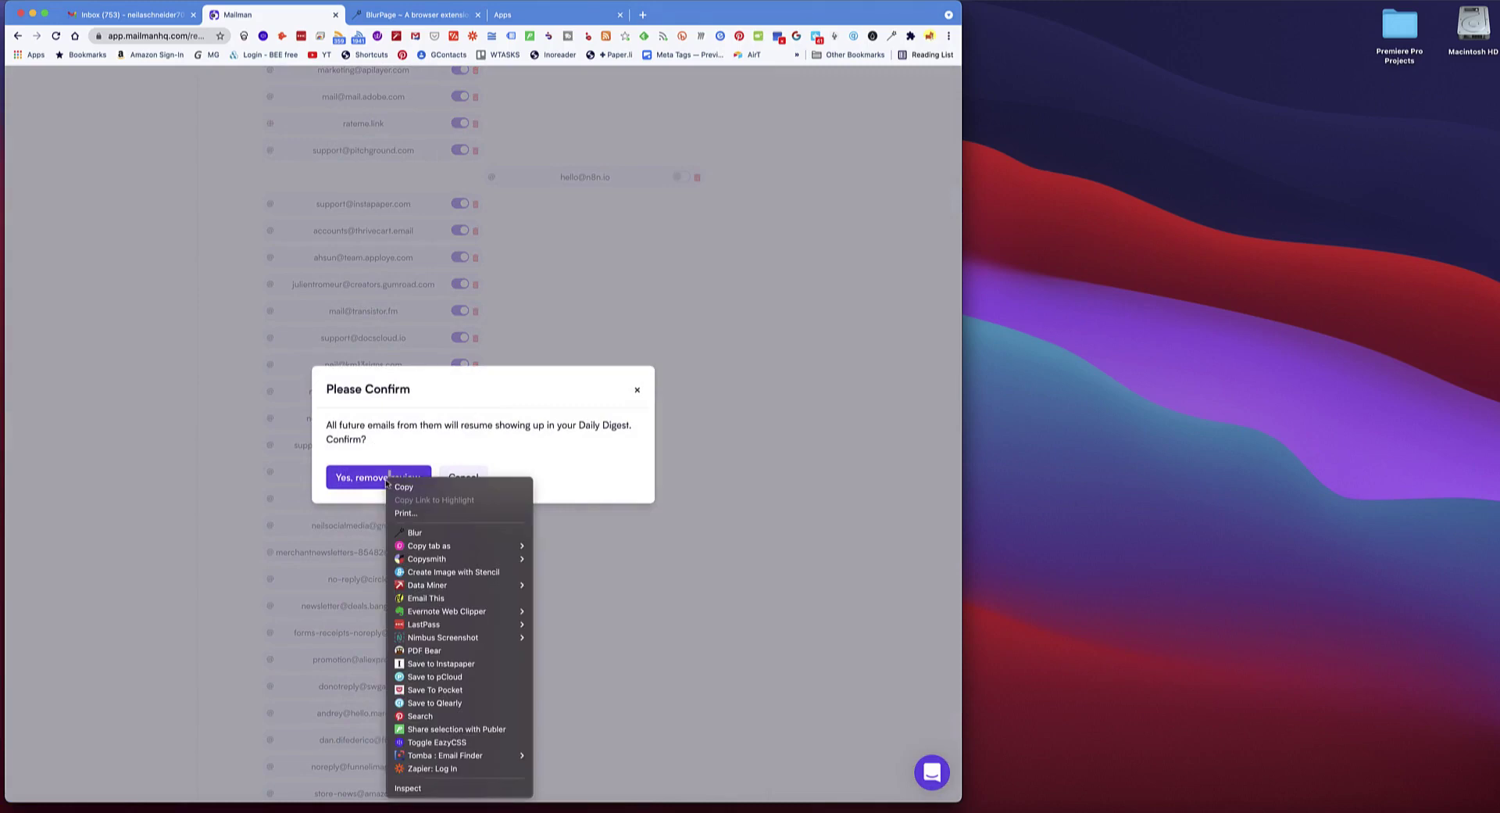
left_click(399, 476)
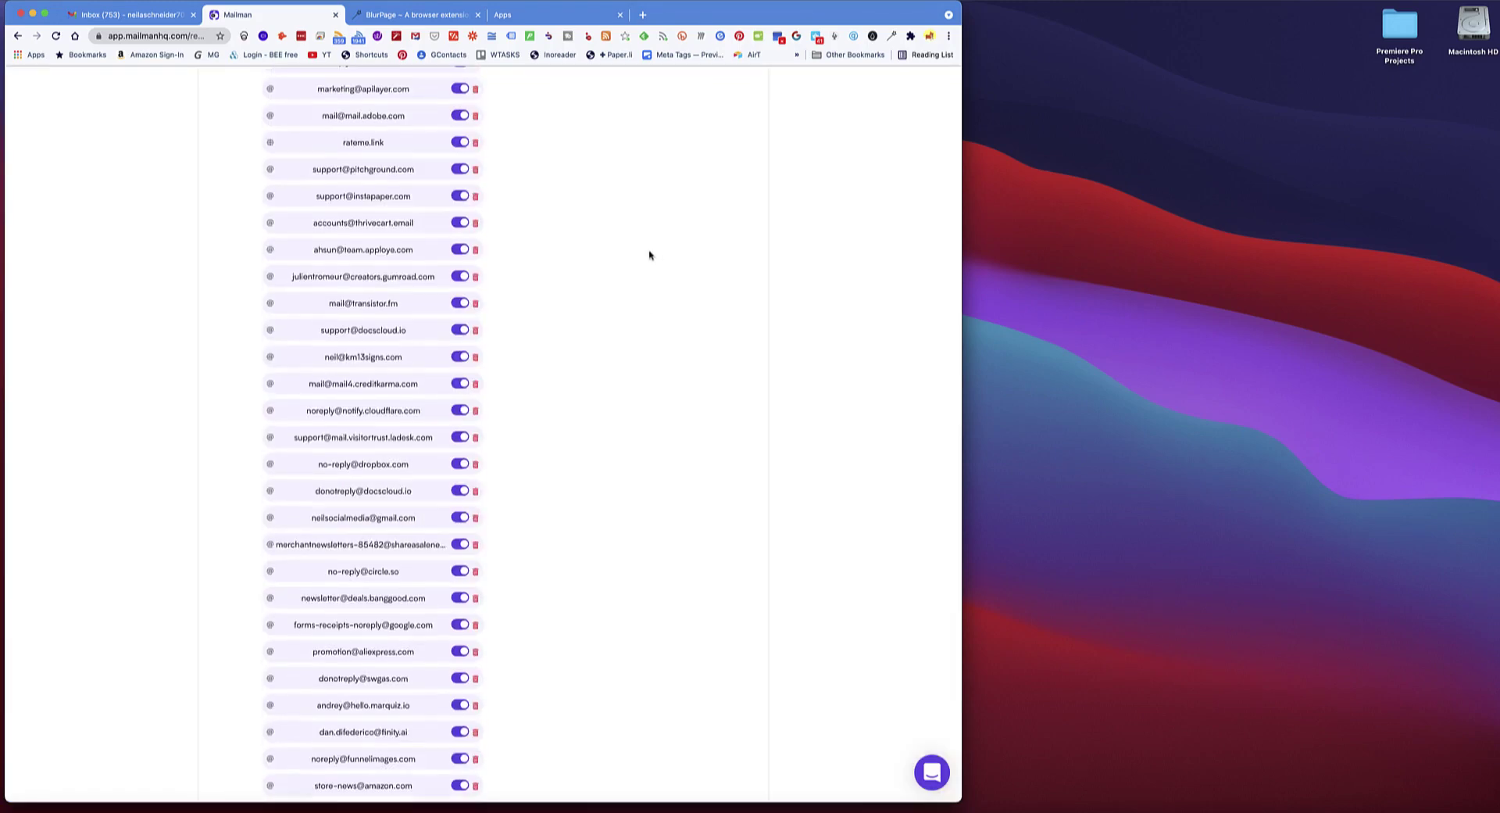
scroll(649, 255, "up", 2)
scroll(648, 251, "up", 2)
scroll(648, 252, "up", 2)
scroll(640, 254, "up", 2)
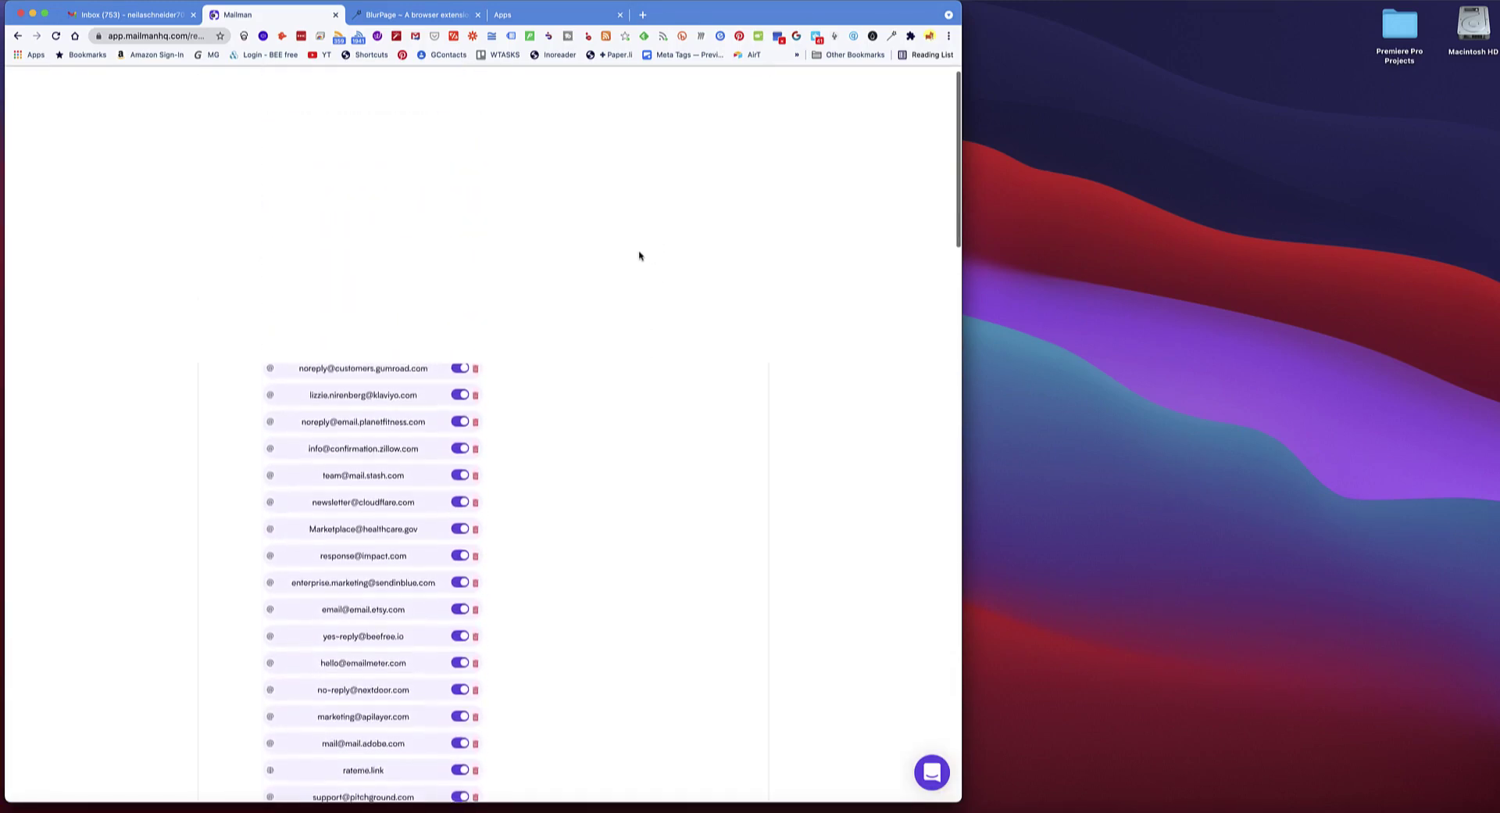
scroll(639, 255, "up", 1)
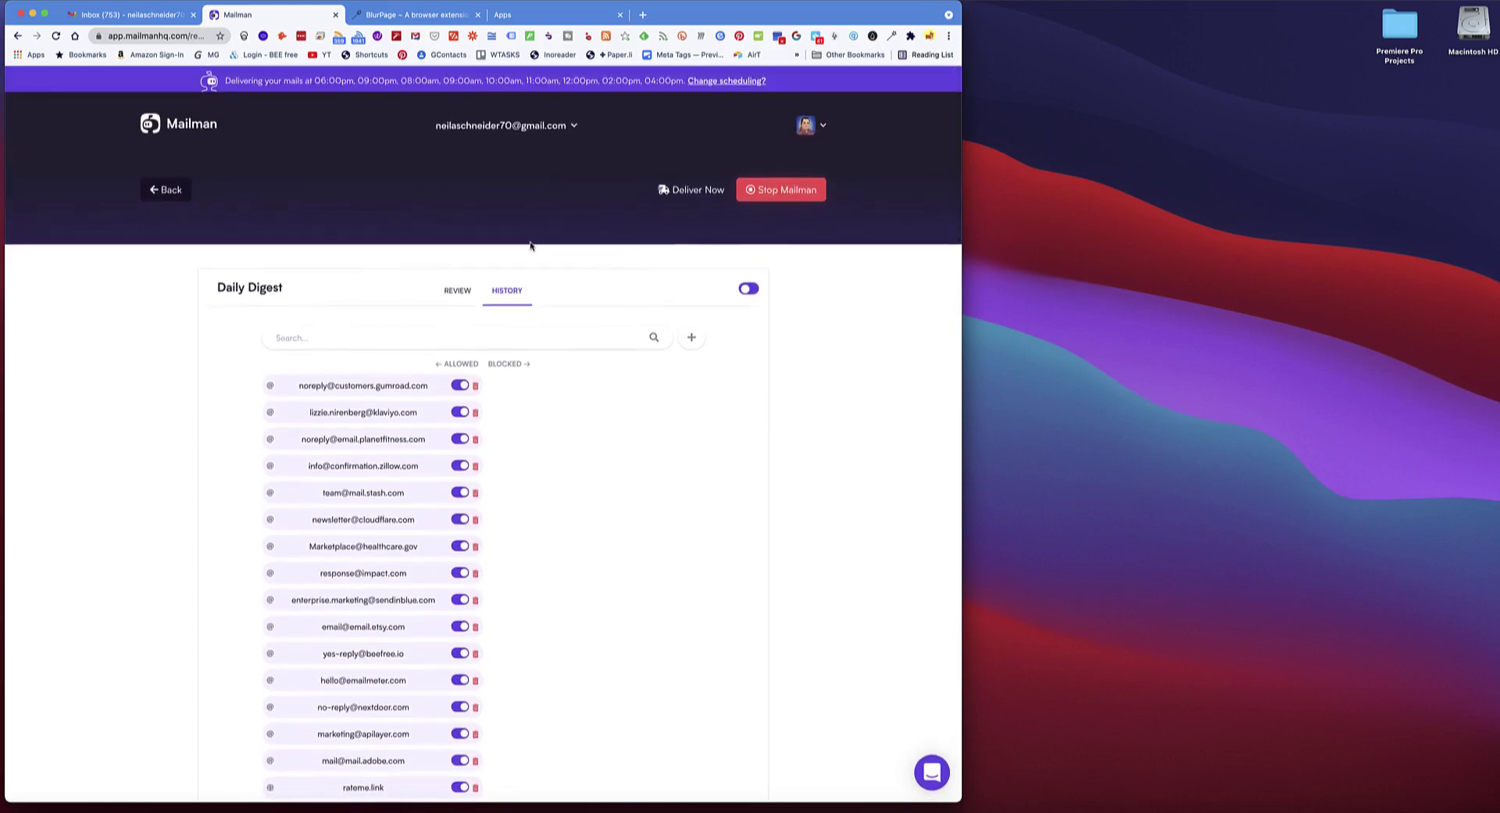
scroll(633, 242, "down", 5)
scroll(633, 243, "down", 2)
scroll(633, 242, "down", 3)
scroll(633, 243, "up", 10)
Stop Mailman, reactivate it with confirmation, and switch to the Gmail inbox.
left_click(779, 200)
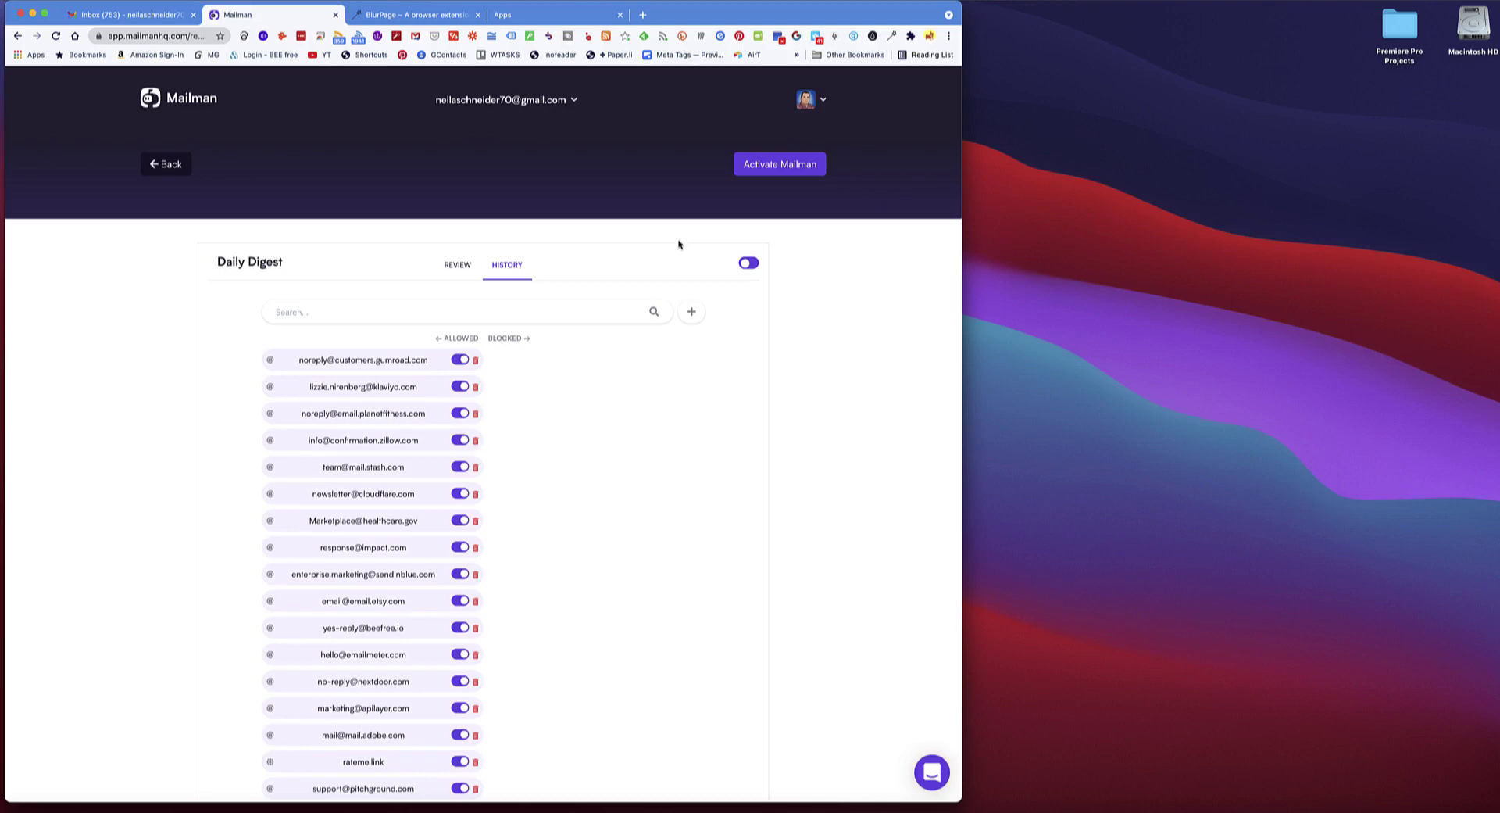
left_click(780, 166)
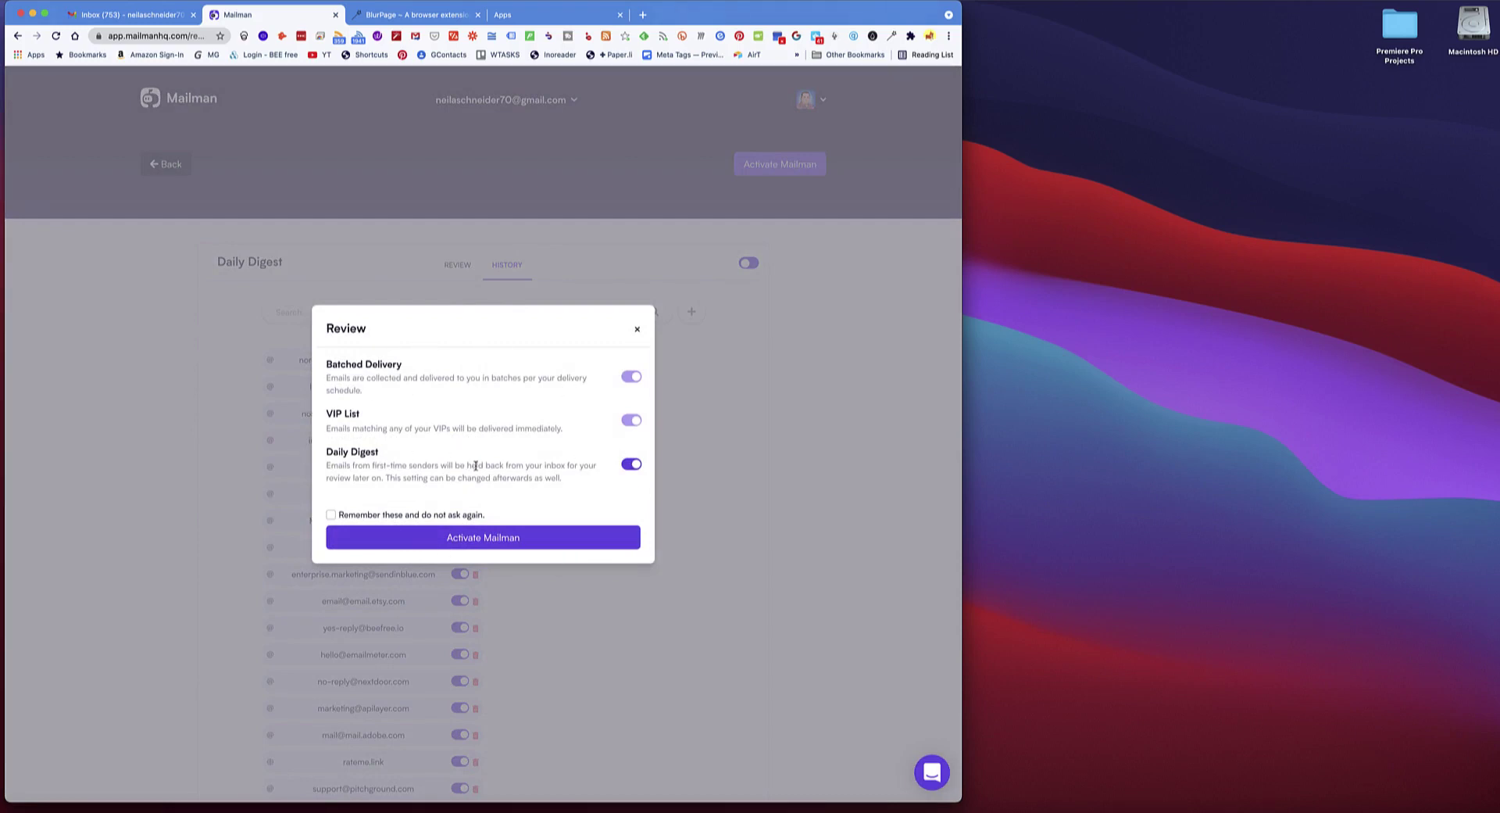
left_click(553, 537)
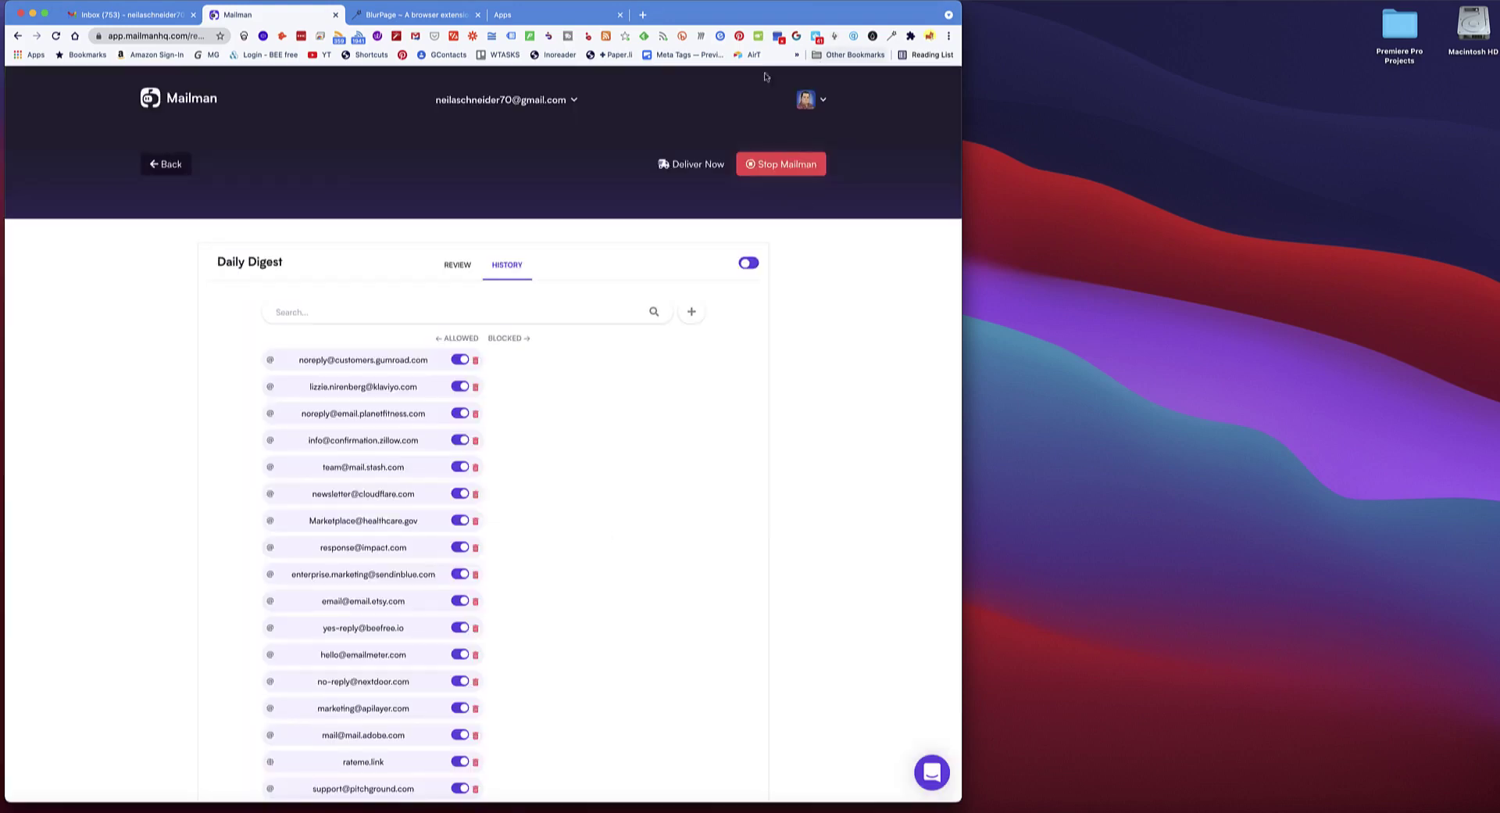
left_click(159, 22)
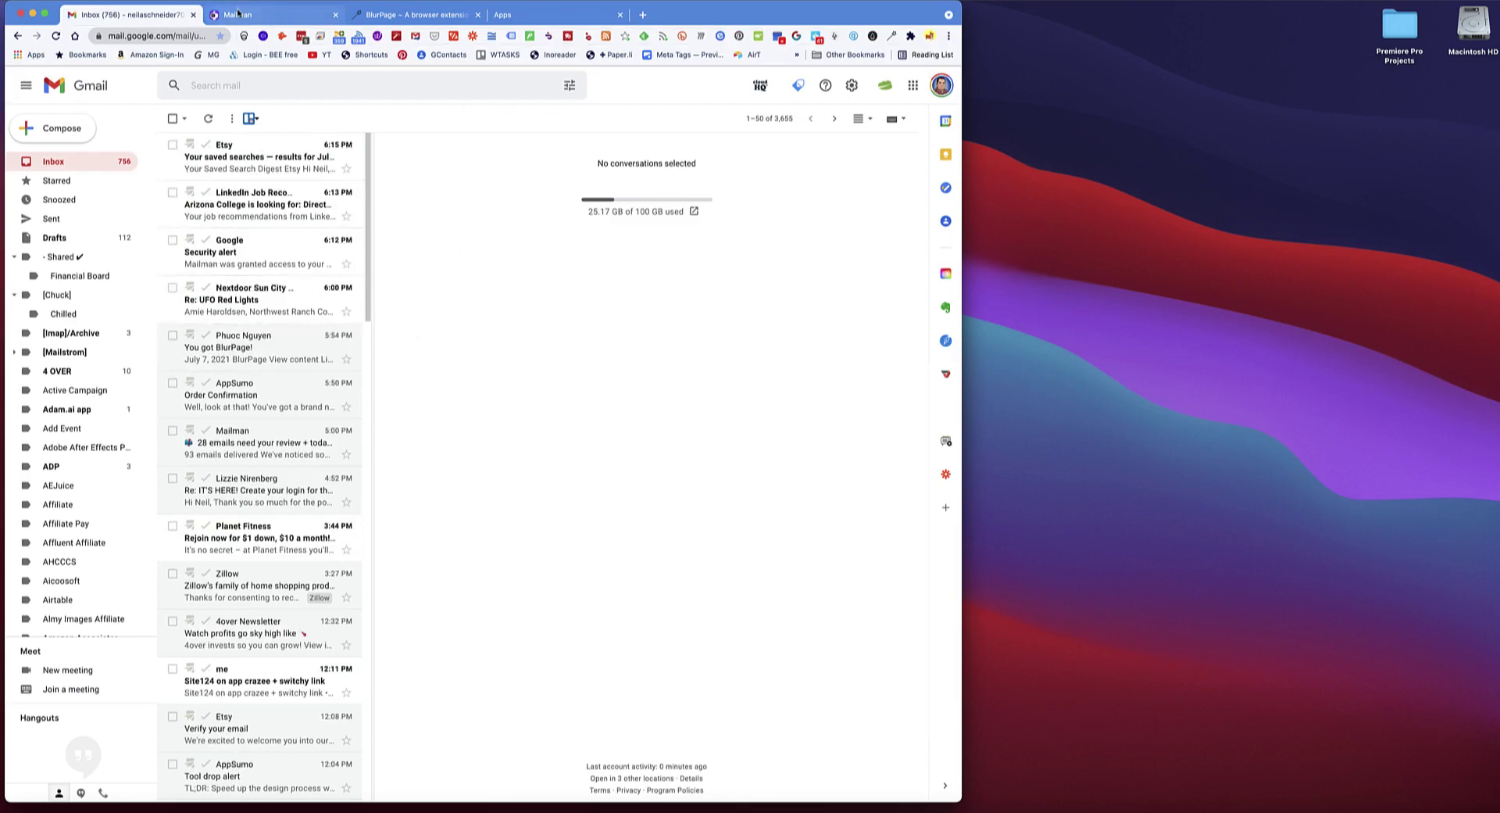
Trigger Deliver Now in Mailman and check the Gmail inbox for delivered emails.
left_click(265, 14)
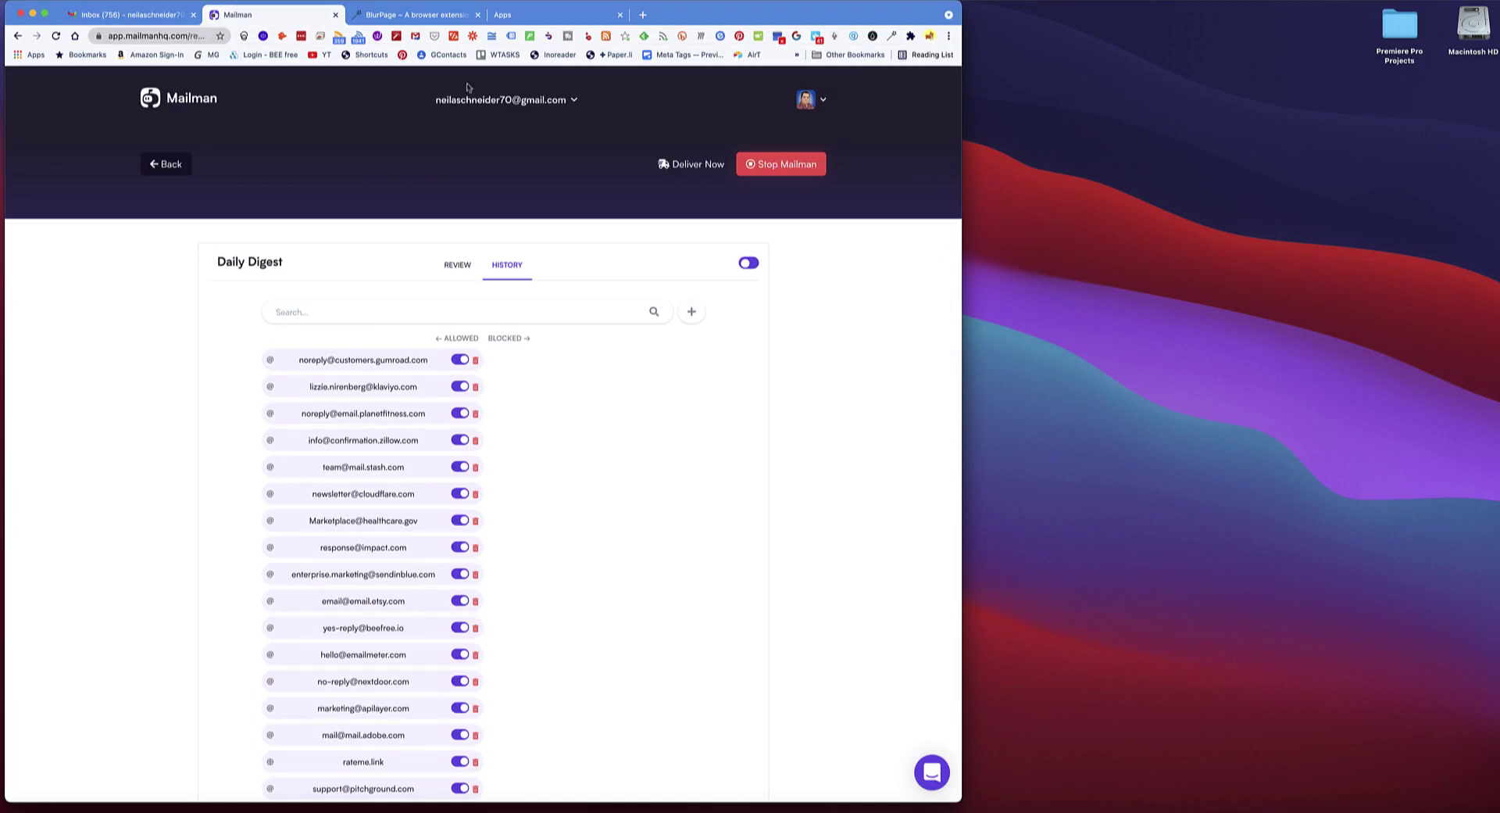
left_click(144, 15)
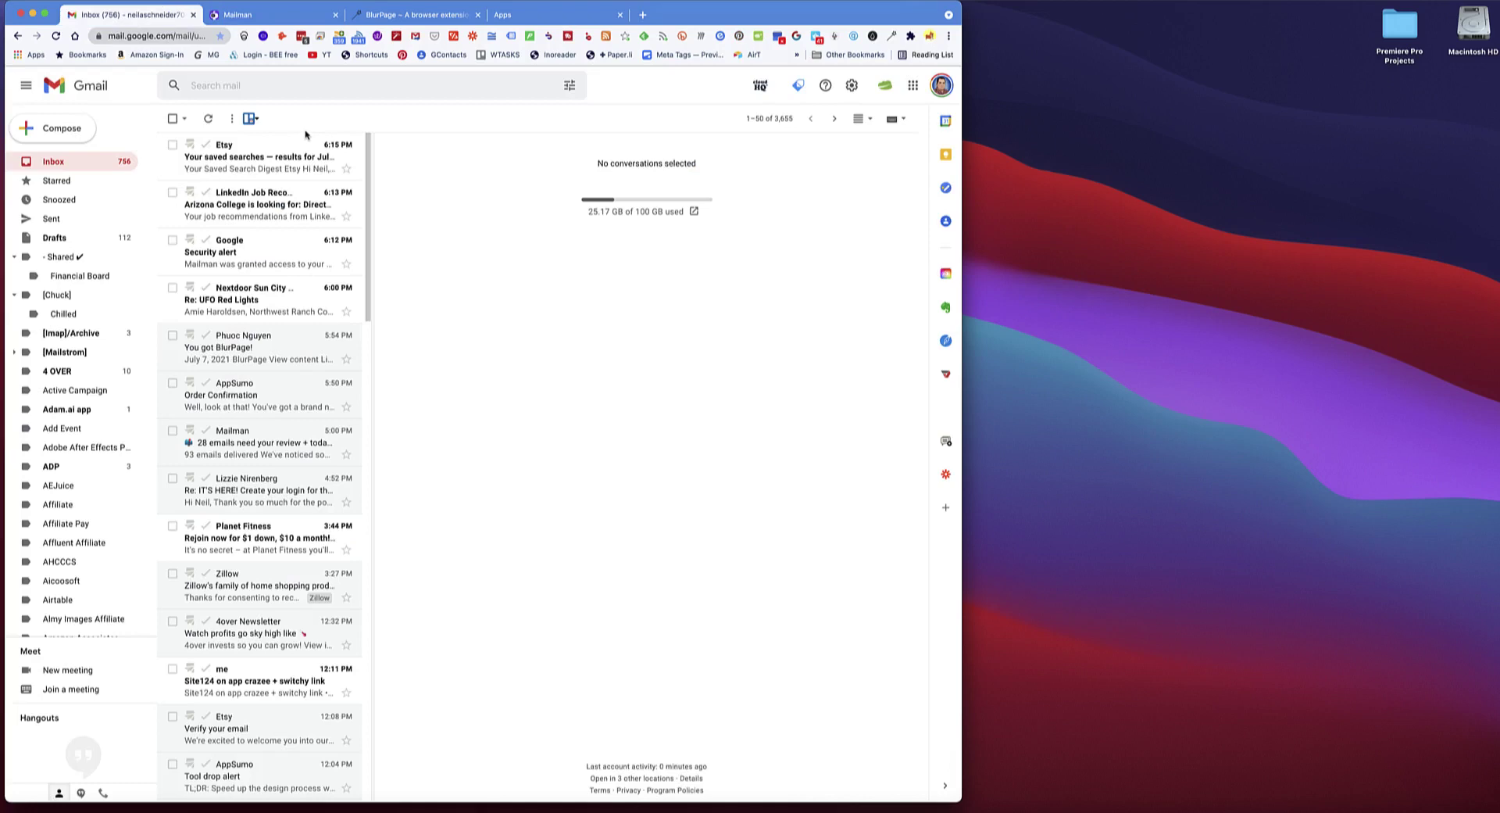
left_click(274, 15)
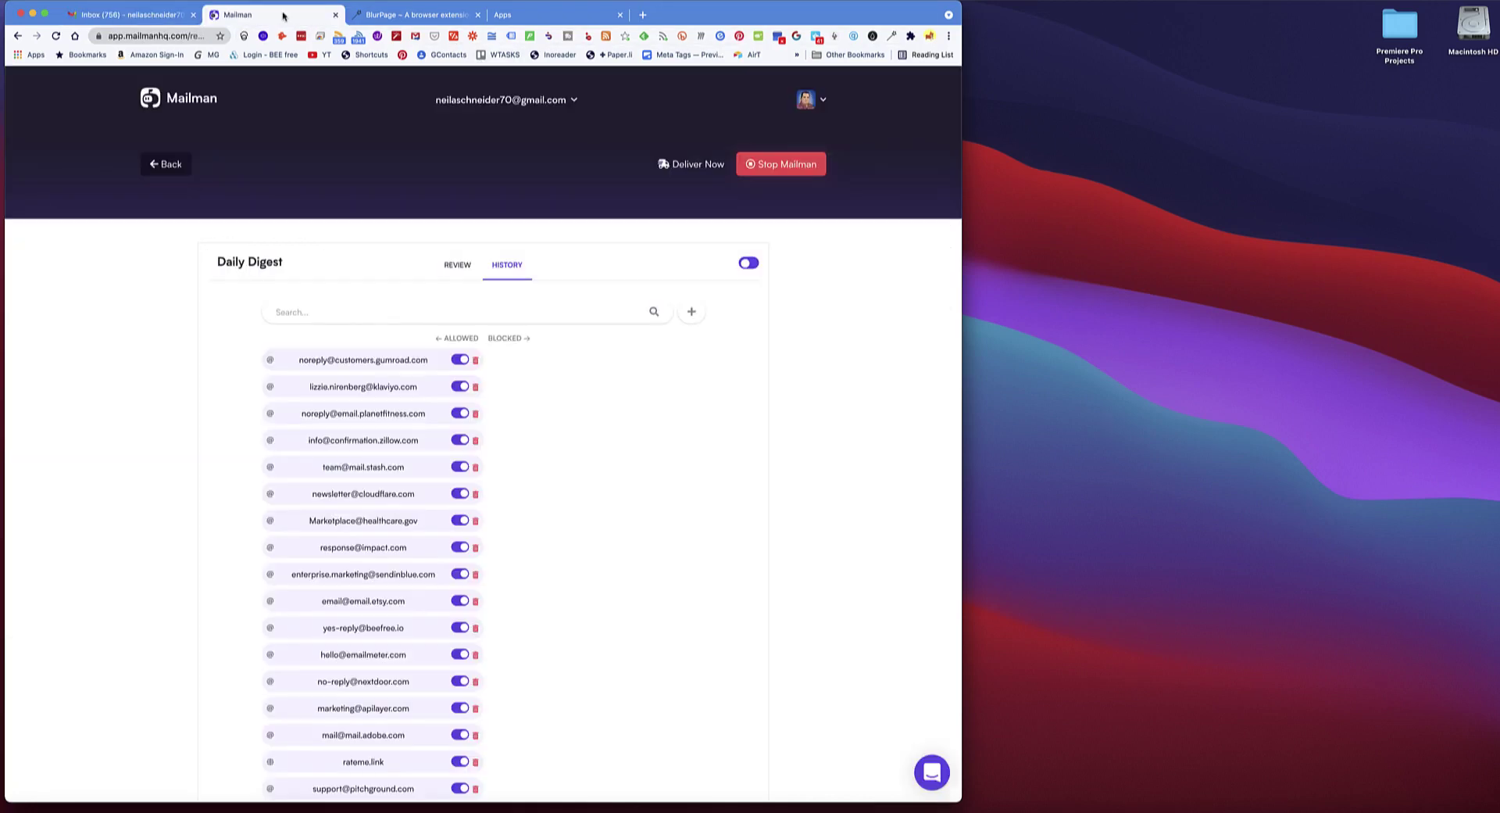
left_click(686, 165)
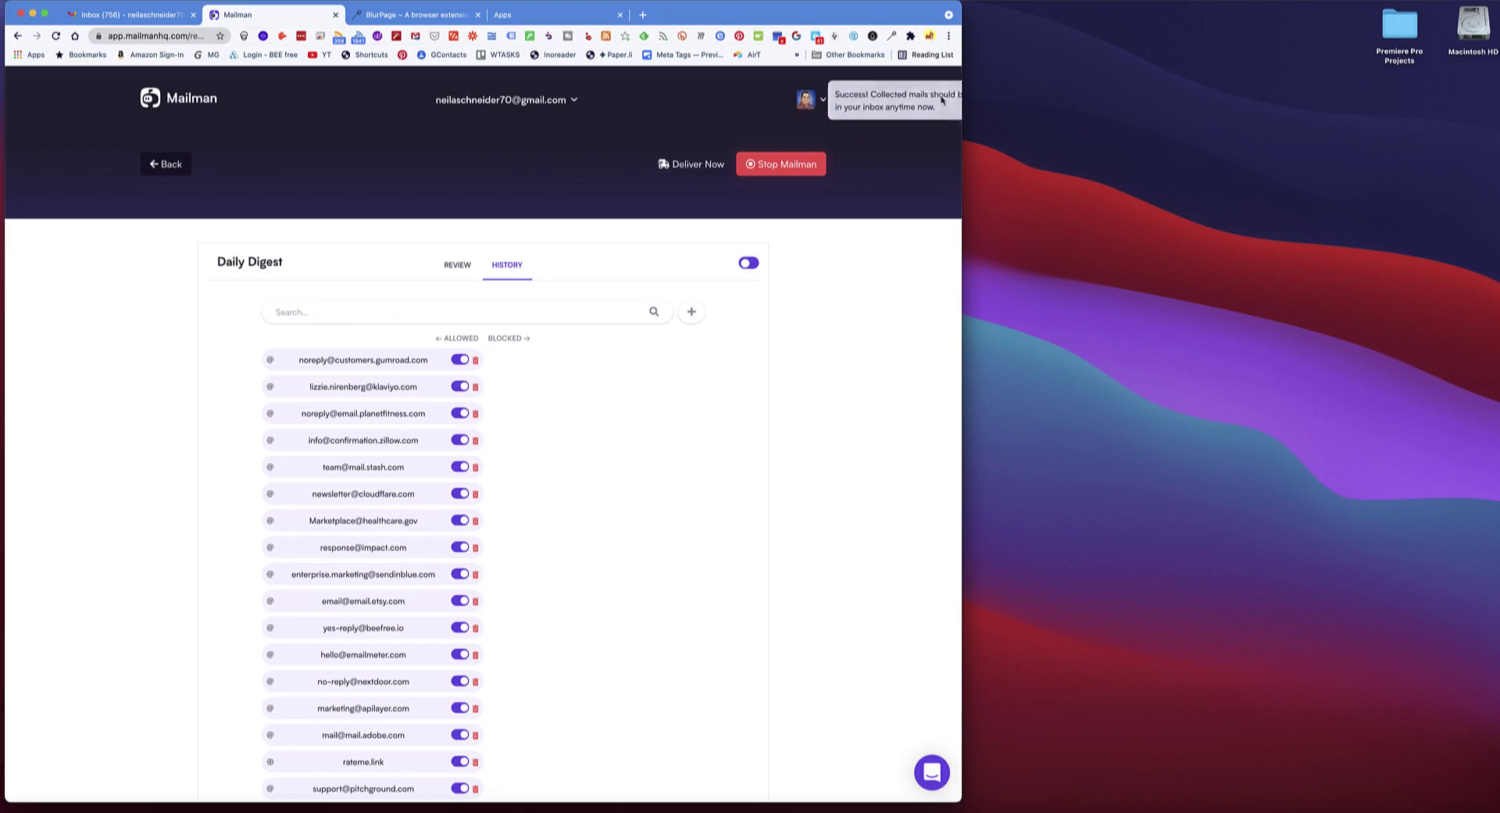
left_click(123, 14)
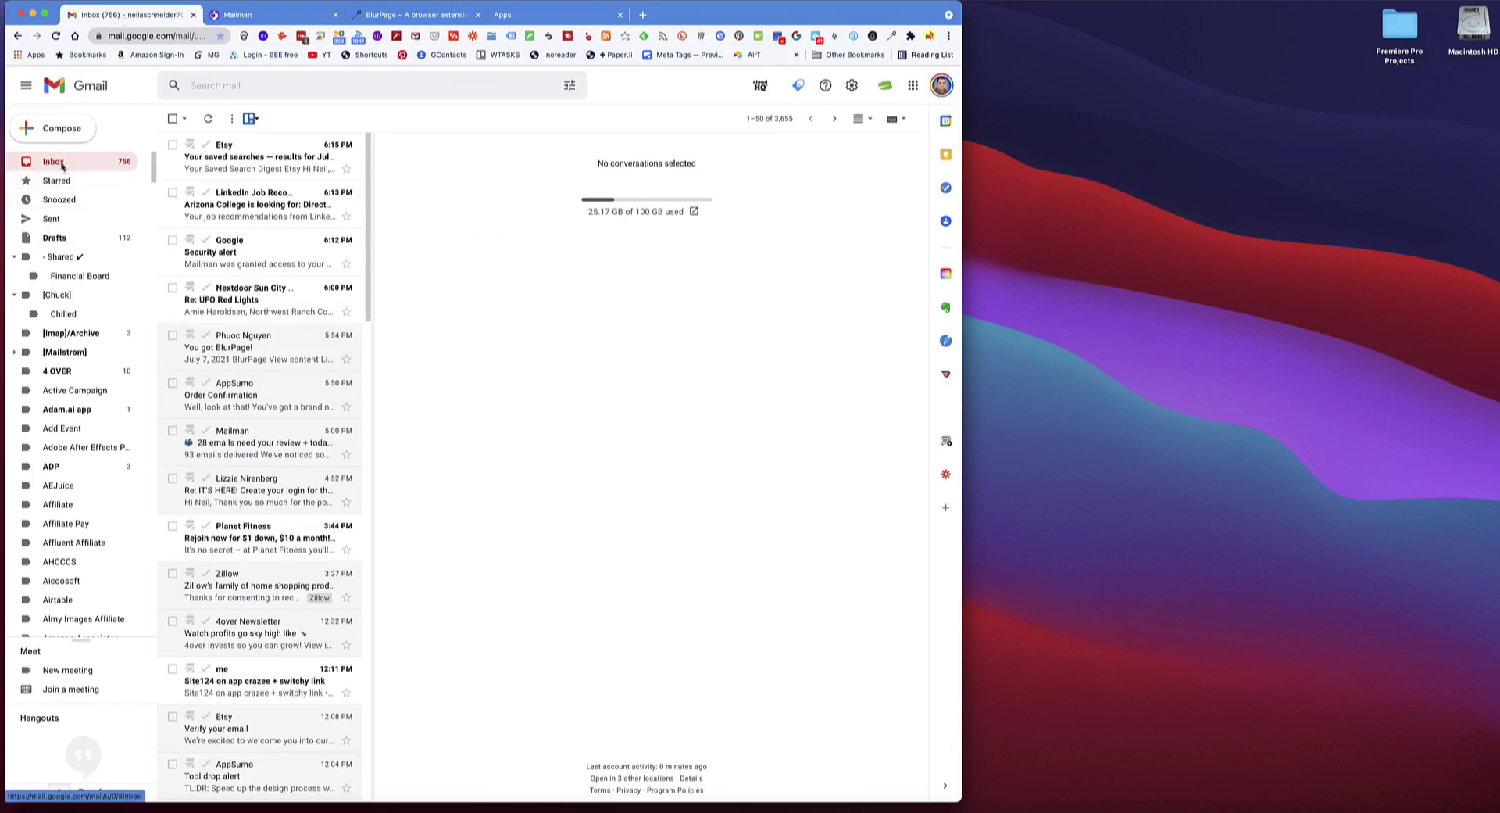
mouse_move(257, 251)
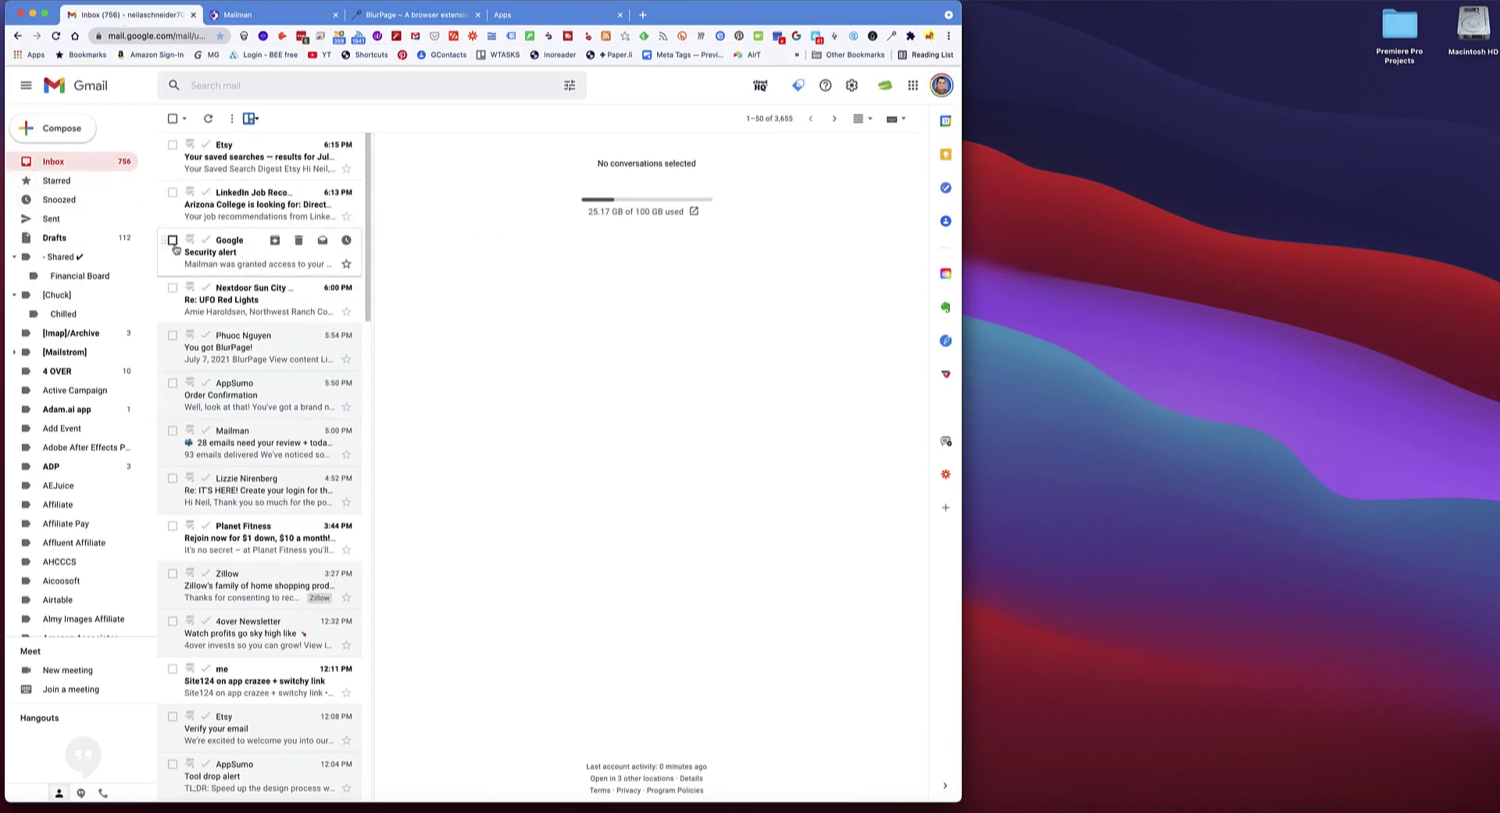
key("ctrl+Tab")
Scroll the Mailman dashboard down toward the delivery schedule, daily digest and activity log.
scroll(354, 259, "down", 1)
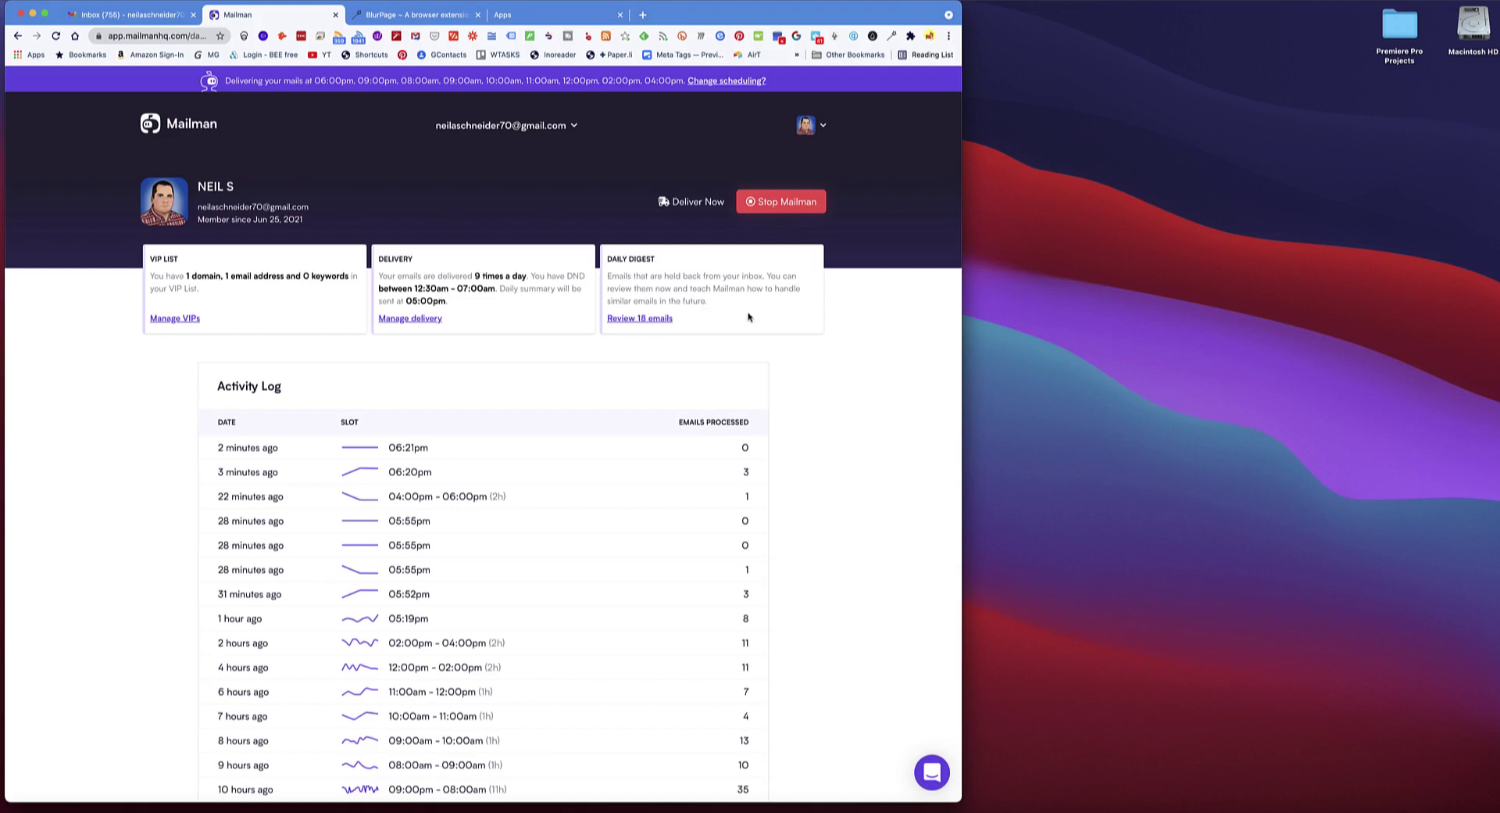
Open the Daily Digest review of 18 held emails and scroll through to the last one.
left_click(654, 322)
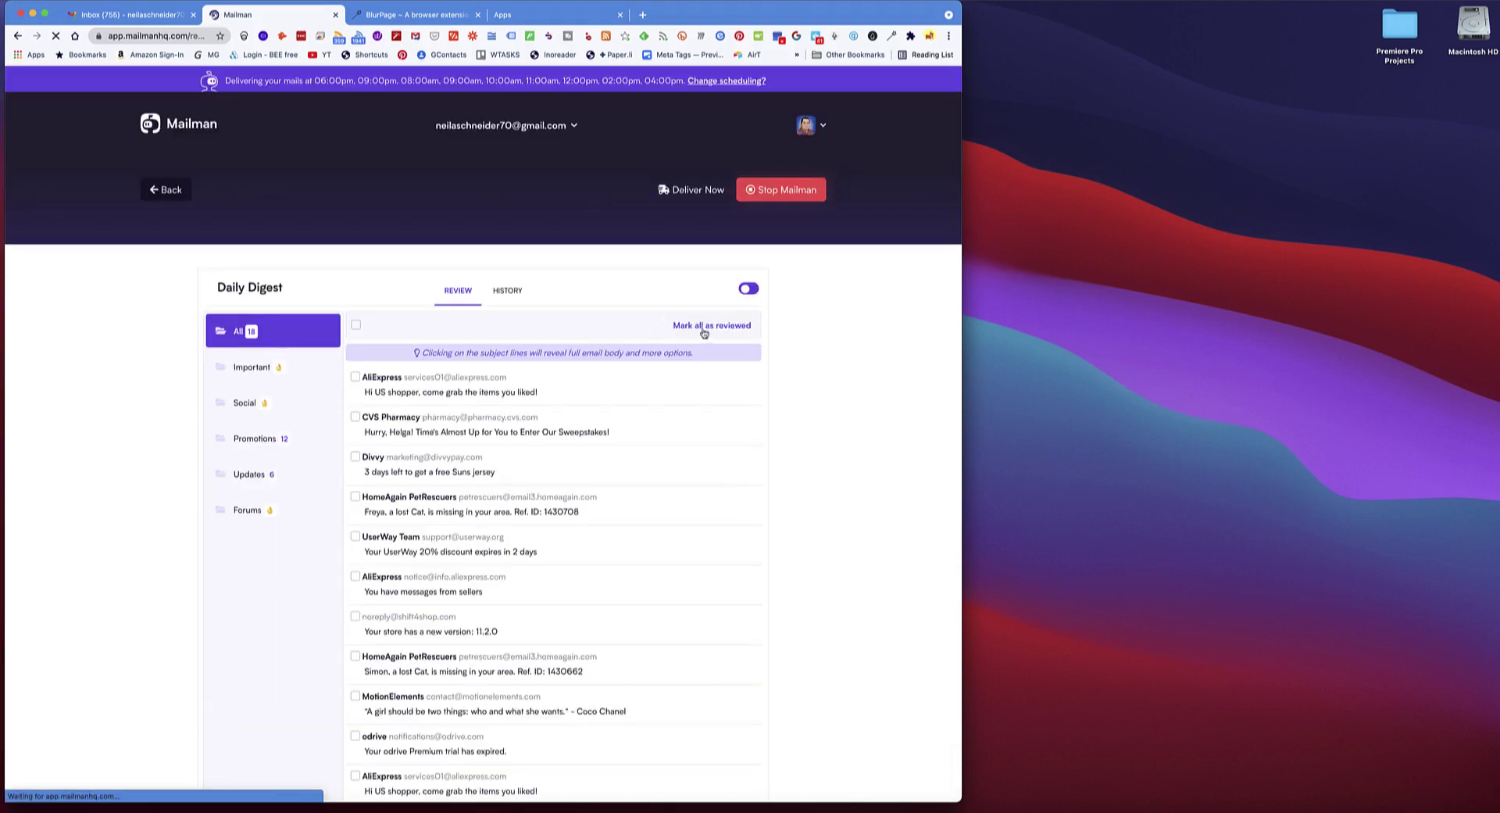
scroll(723, 352, "down", 3)
scroll(728, 363, "down", 1)
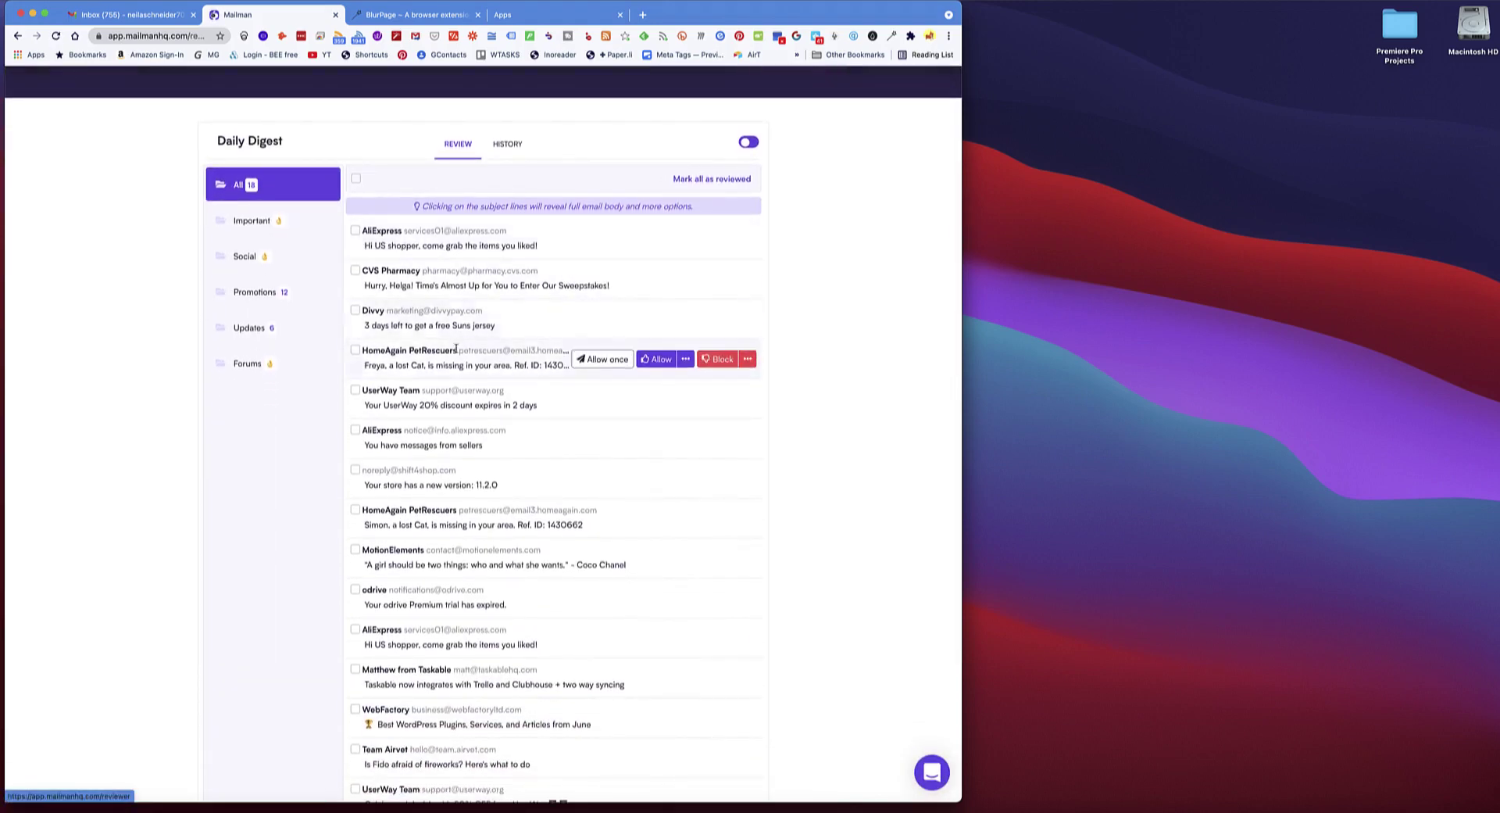
scroll(500, 414, "down", 2)
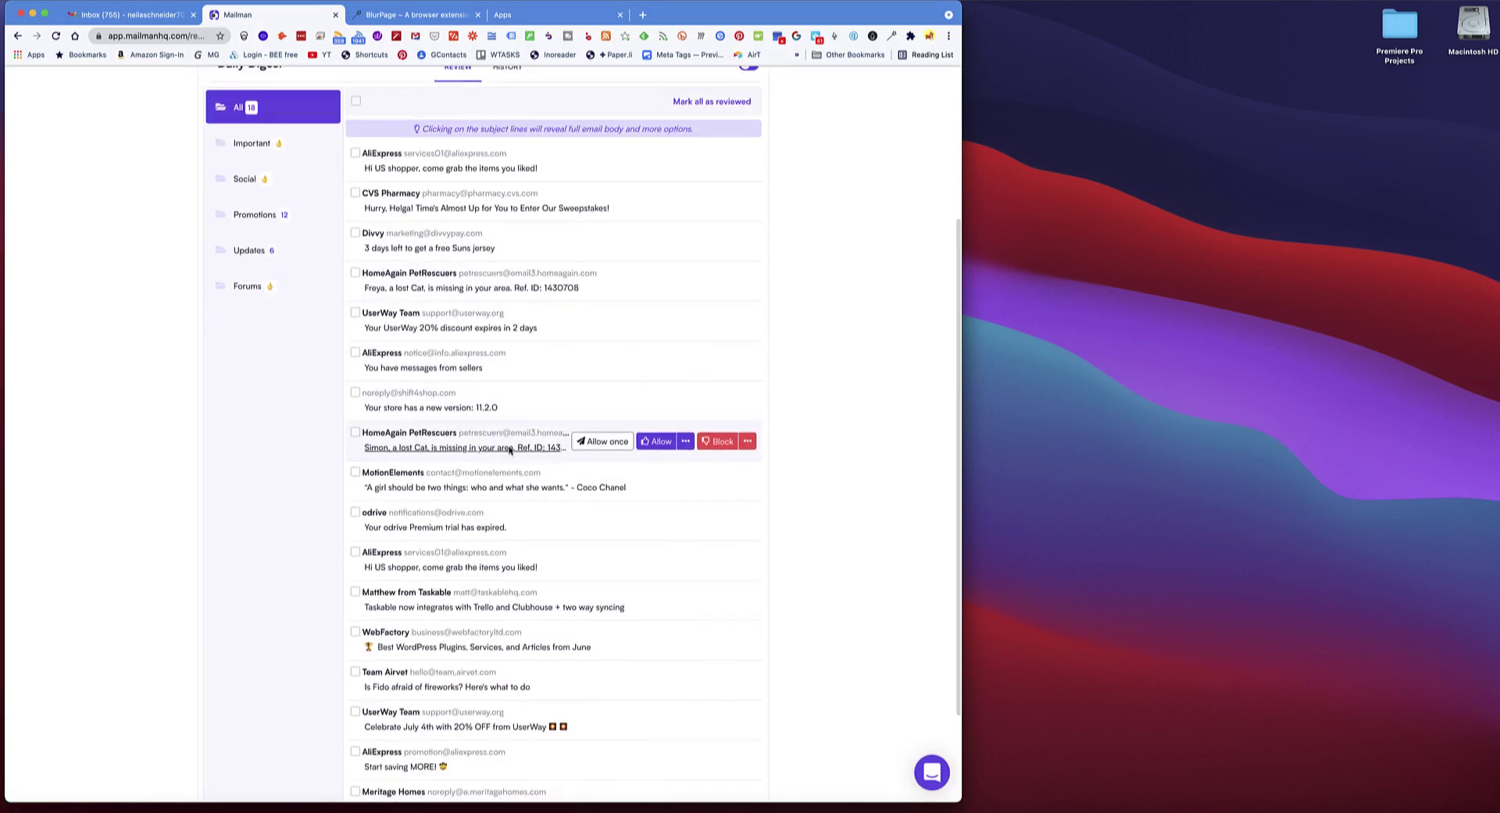
scroll(485, 430, "up", 2)
scroll(478, 438, "down", 4)
scroll(478, 442, "down", 1)
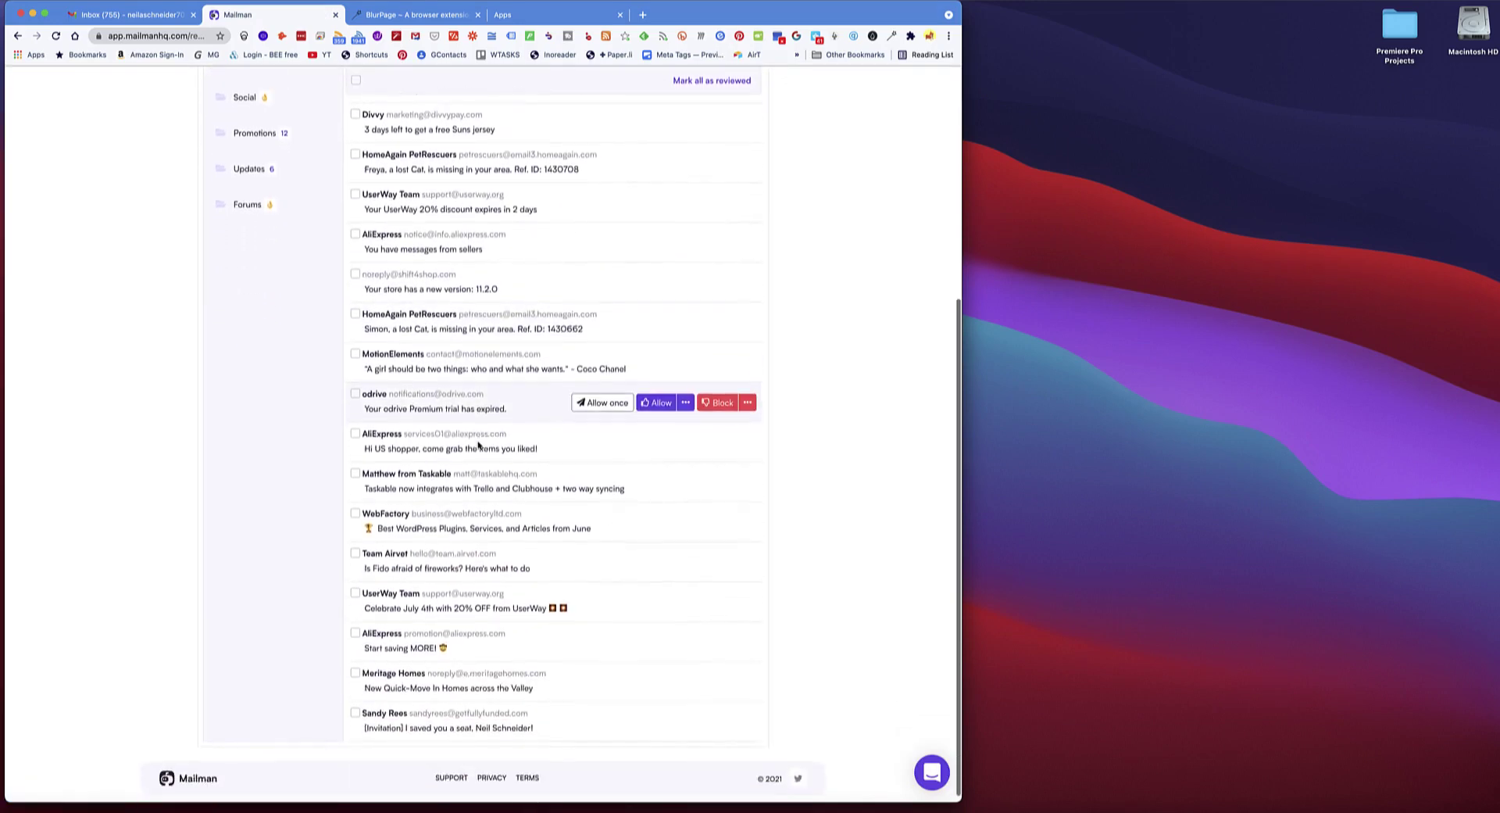
scroll(479, 446, "up", 5)
scroll(479, 446, "up", 2)
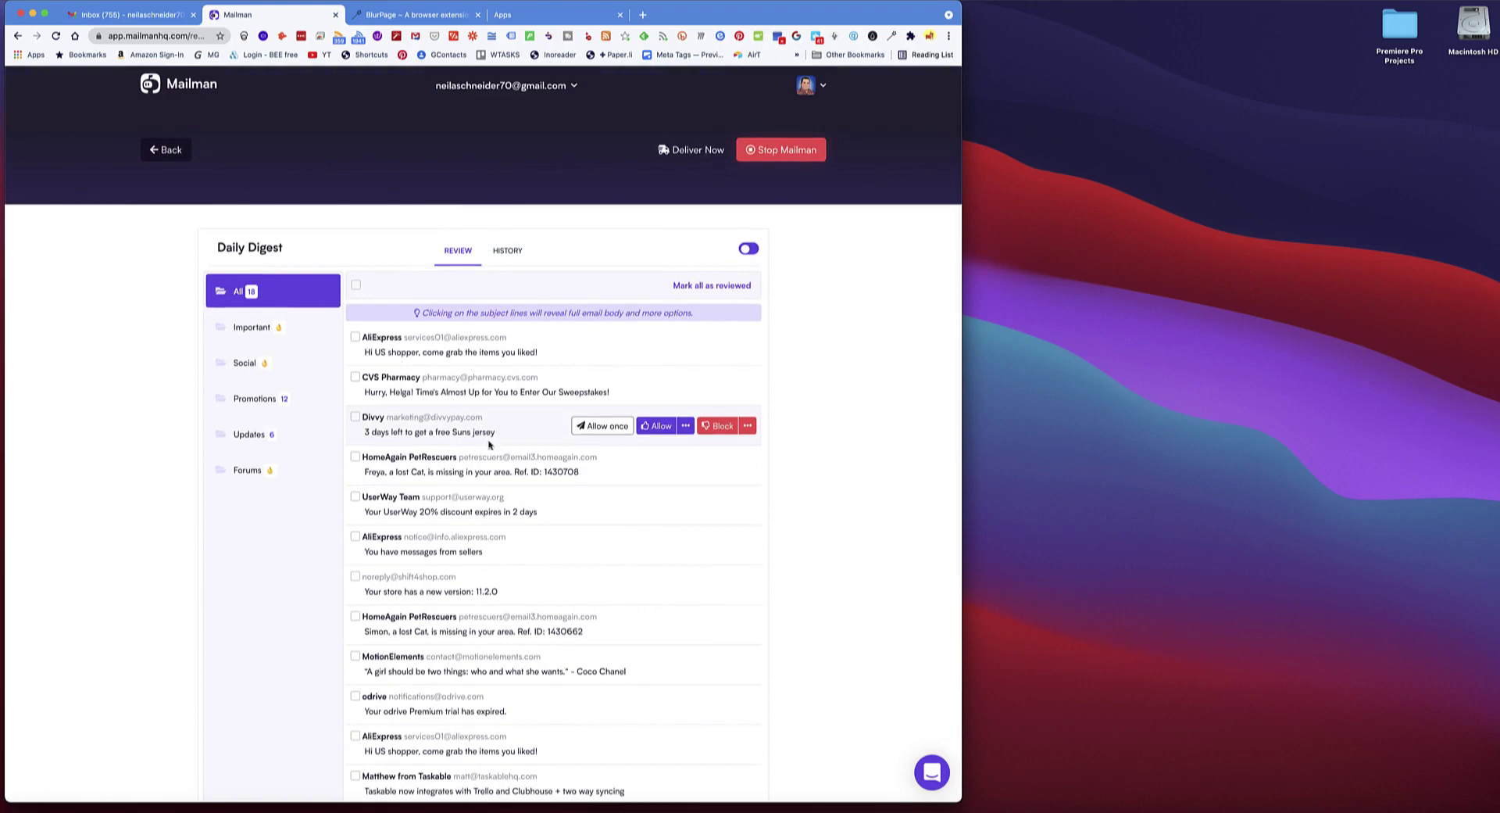
scroll(858, 430, "up", 1)
mouse_move(446, 363)
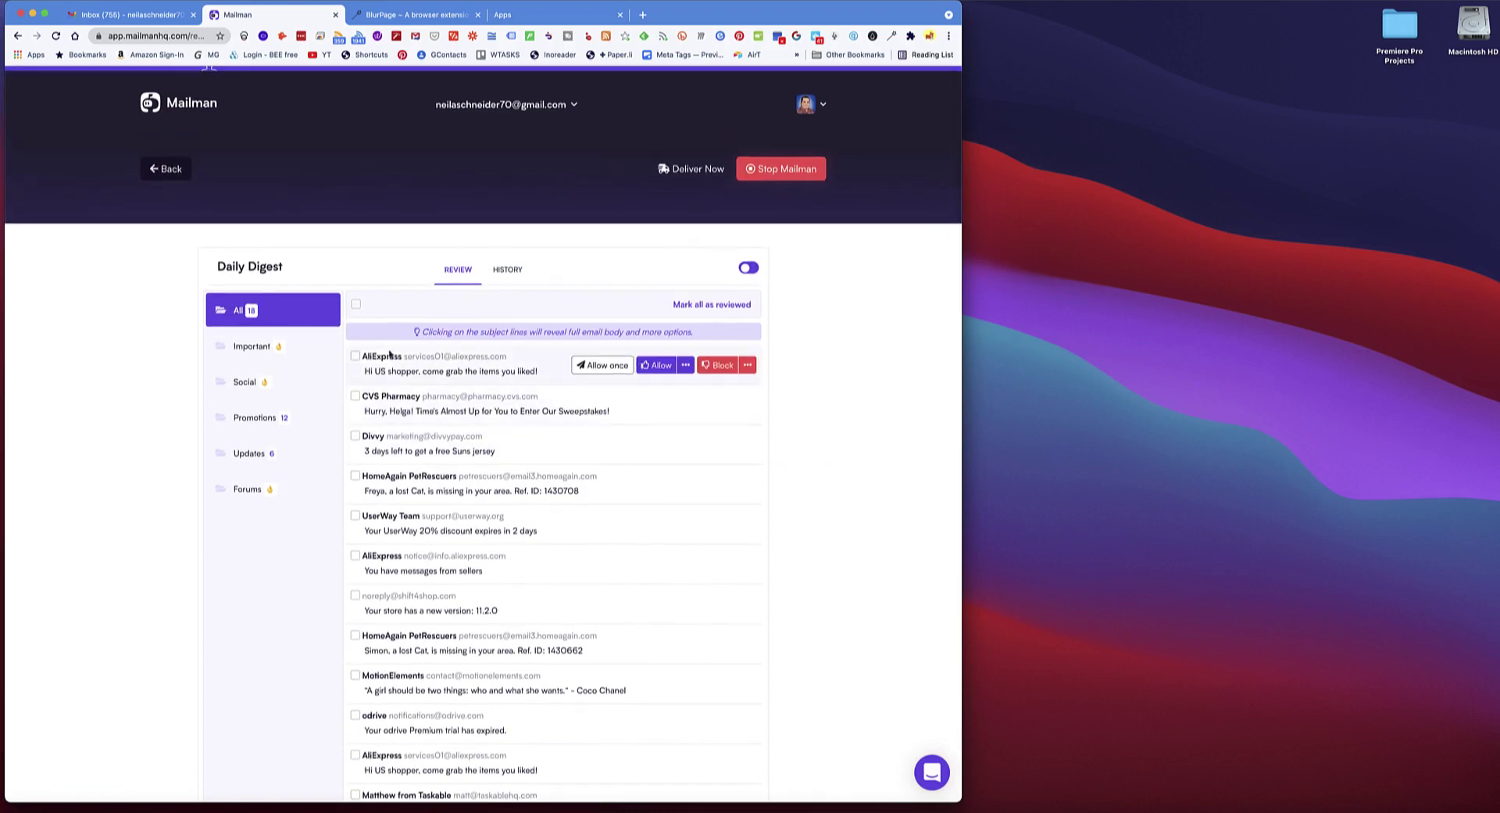
scroll(491, 378, "down", 2)
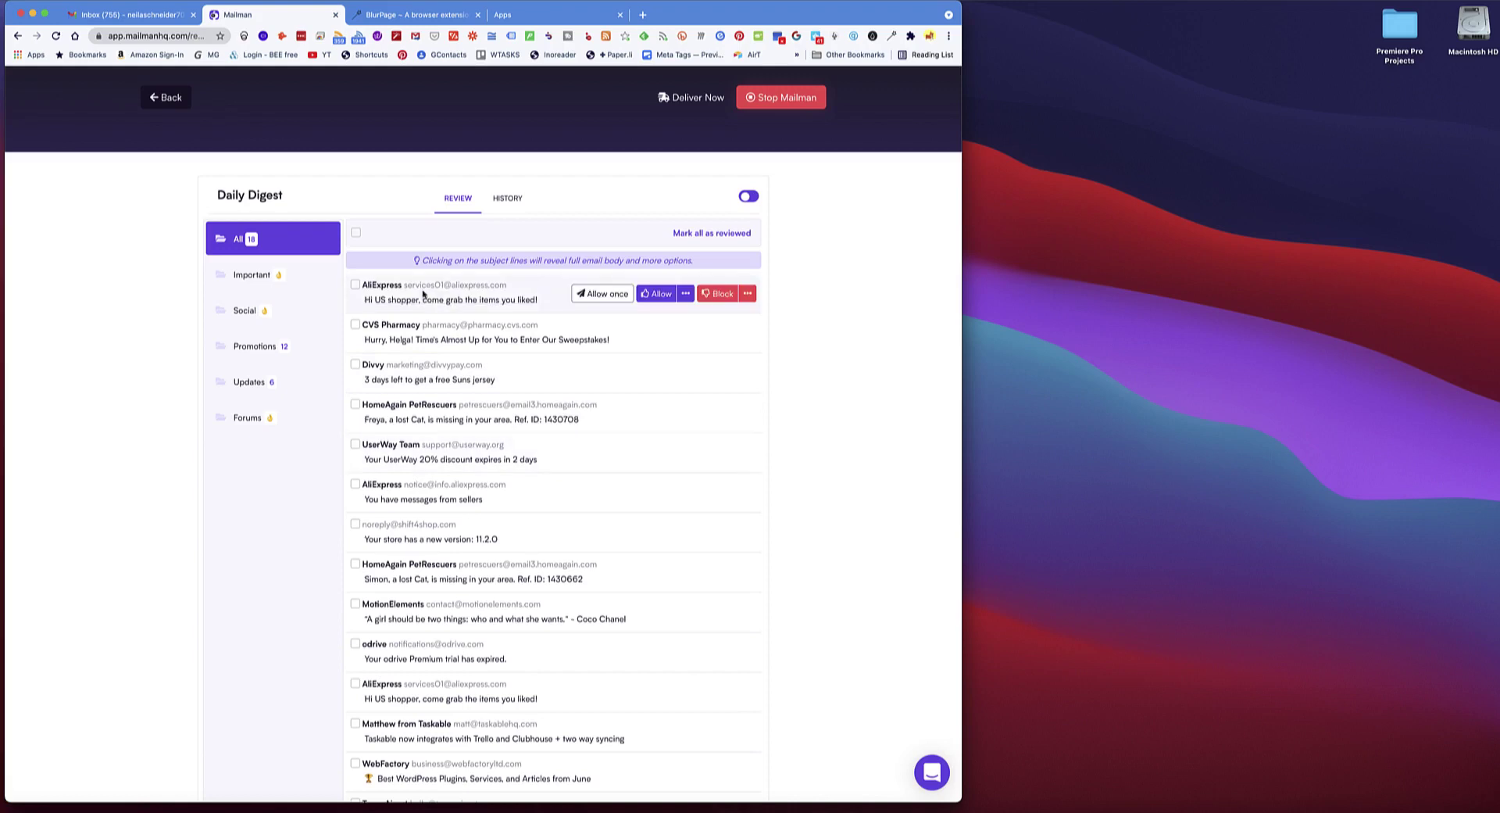
left_click(356, 233)
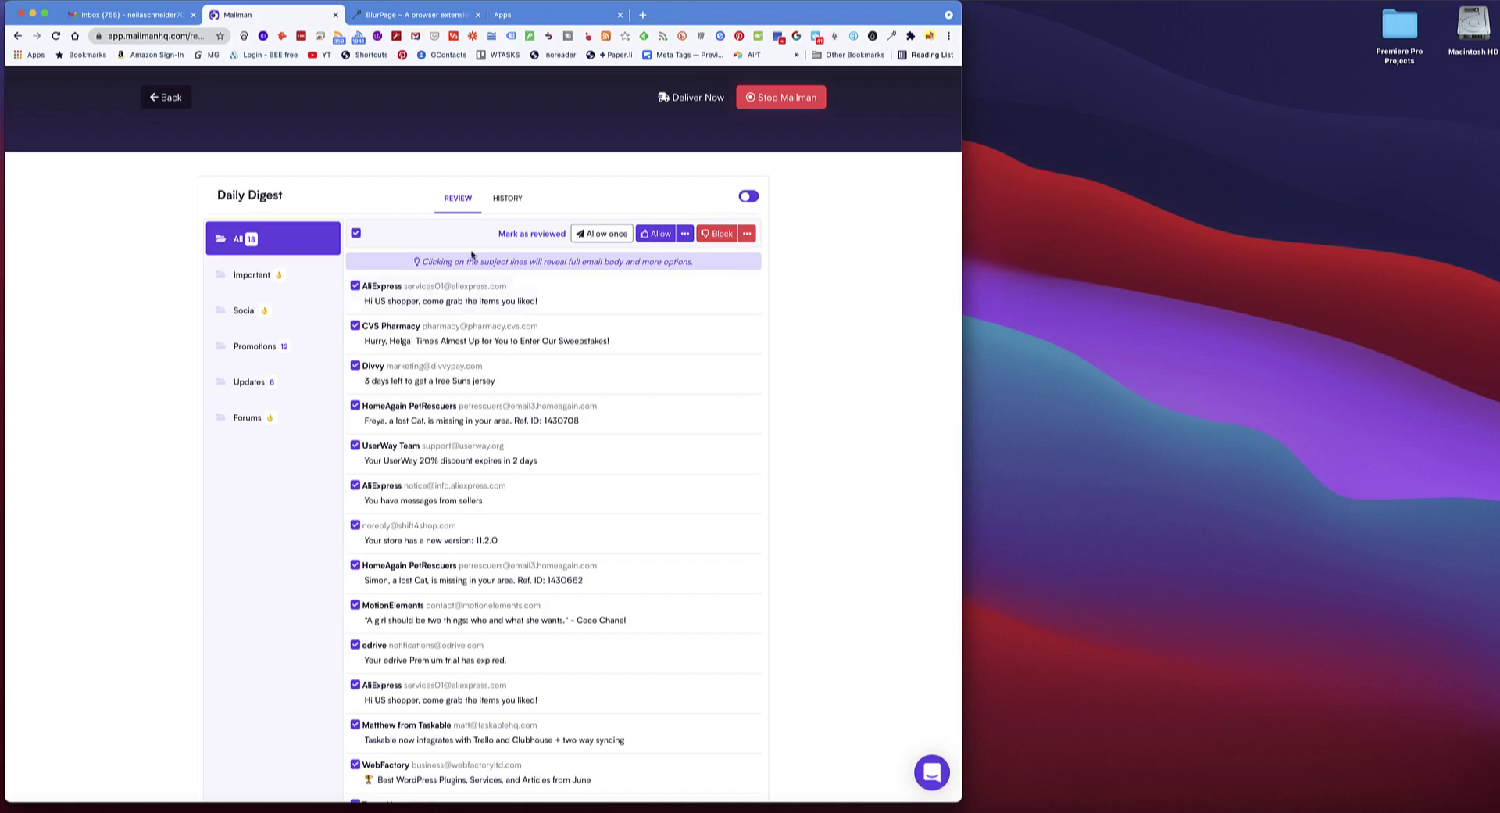
scroll(378, 291, "down", 2)
scroll(387, 295, "down", 5)
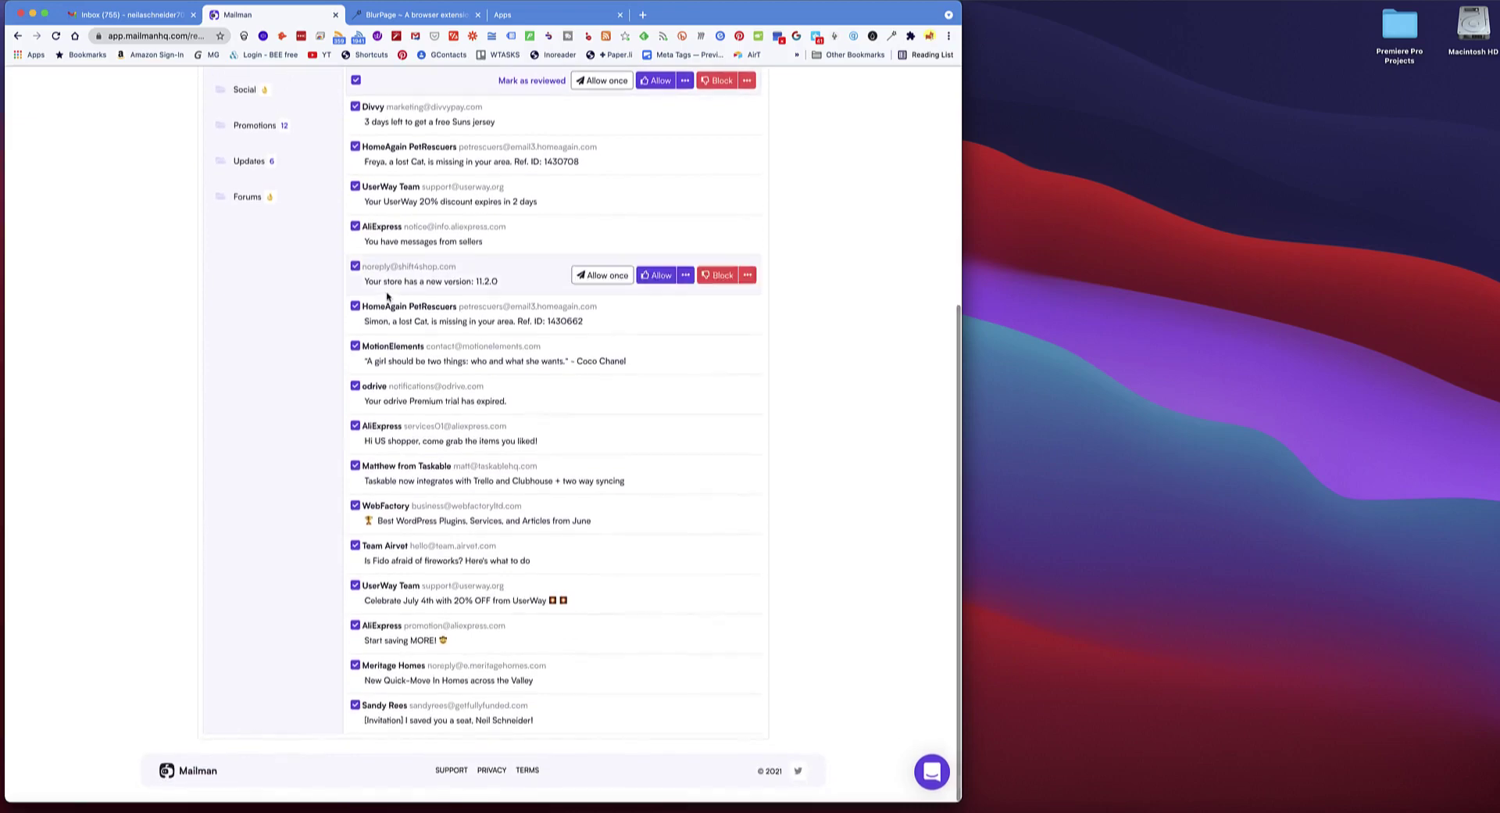
scroll(375, 312, "up", 5)
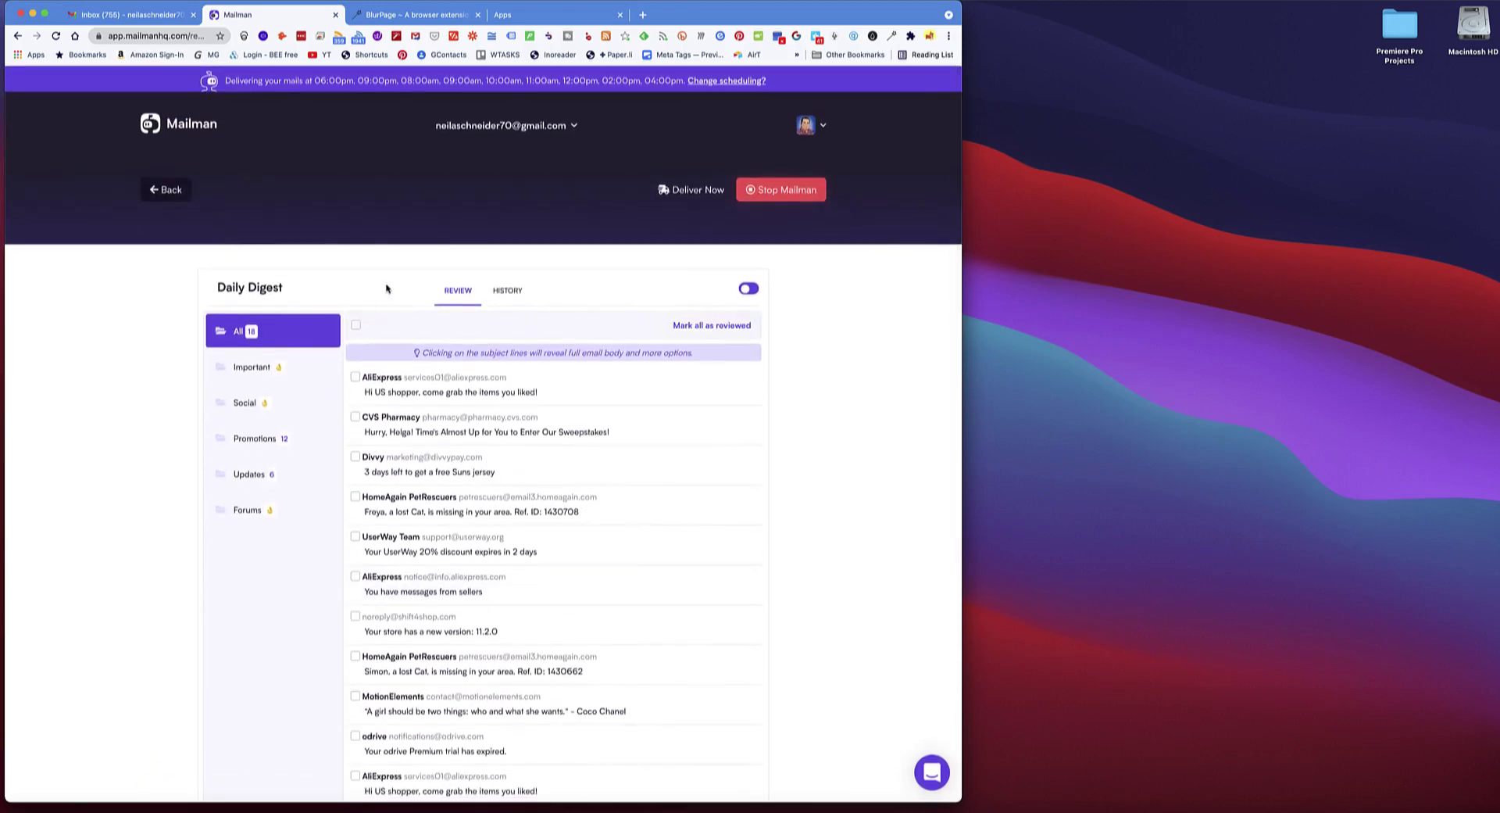
Show the digest's Important, Social, Promotions, Updates and Forums emails in turn, then All again.
scroll(313, 316, "down", 2)
left_click(250, 304)
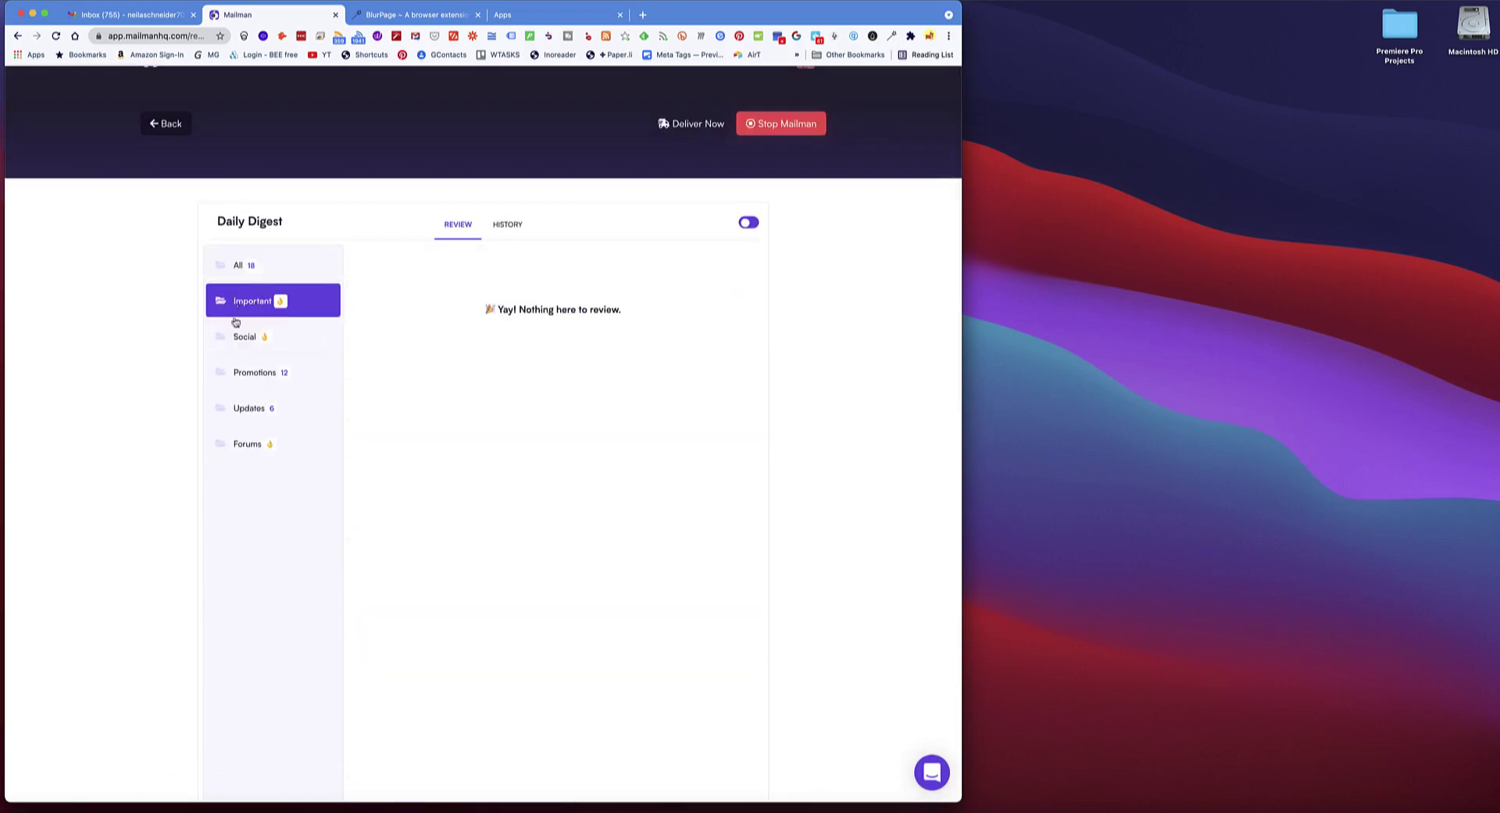
left_click(245, 339)
left_click(249, 373)
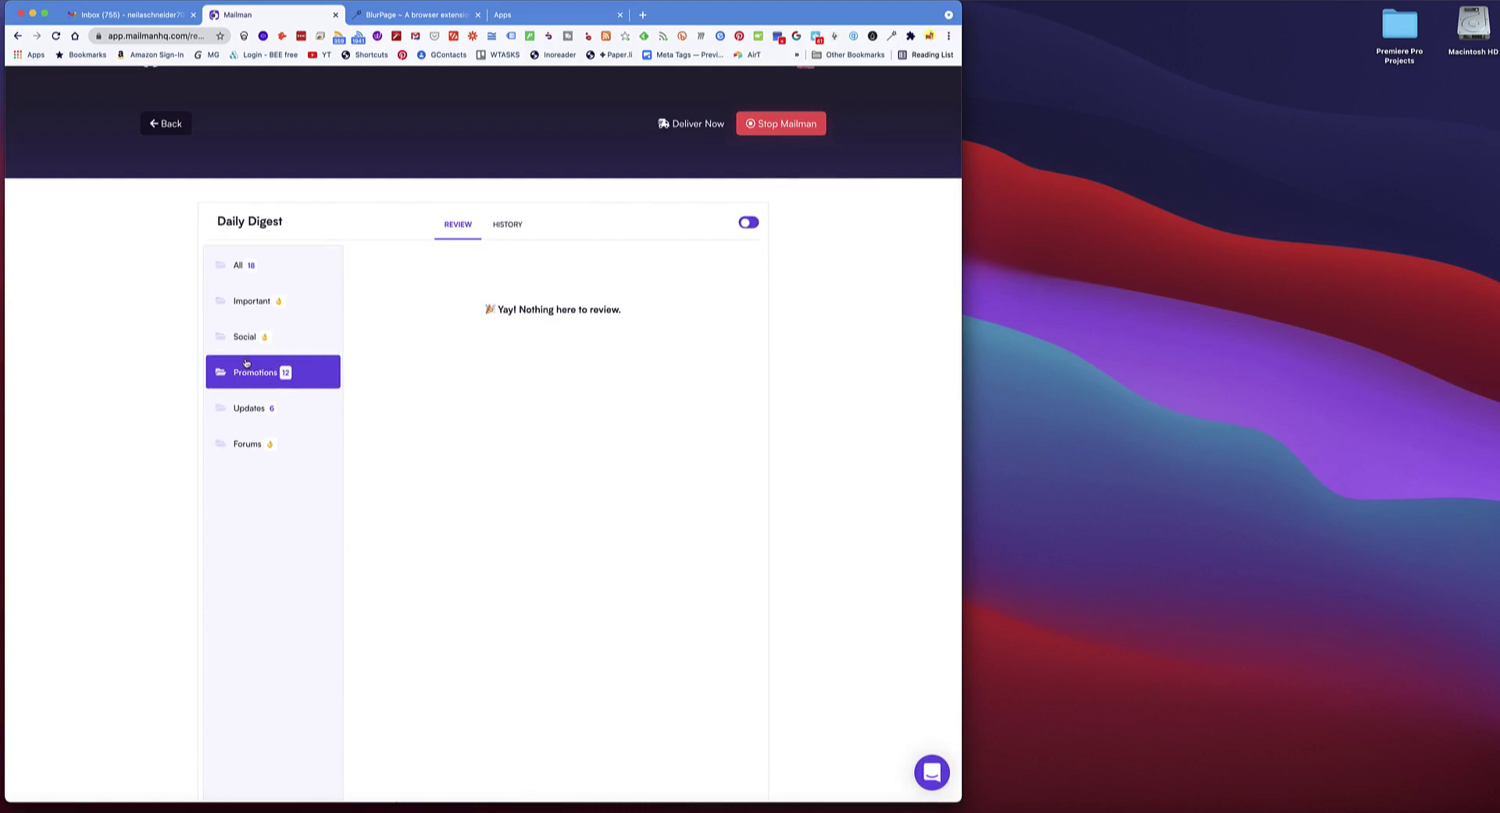
left_click(242, 407)
left_click(246, 444)
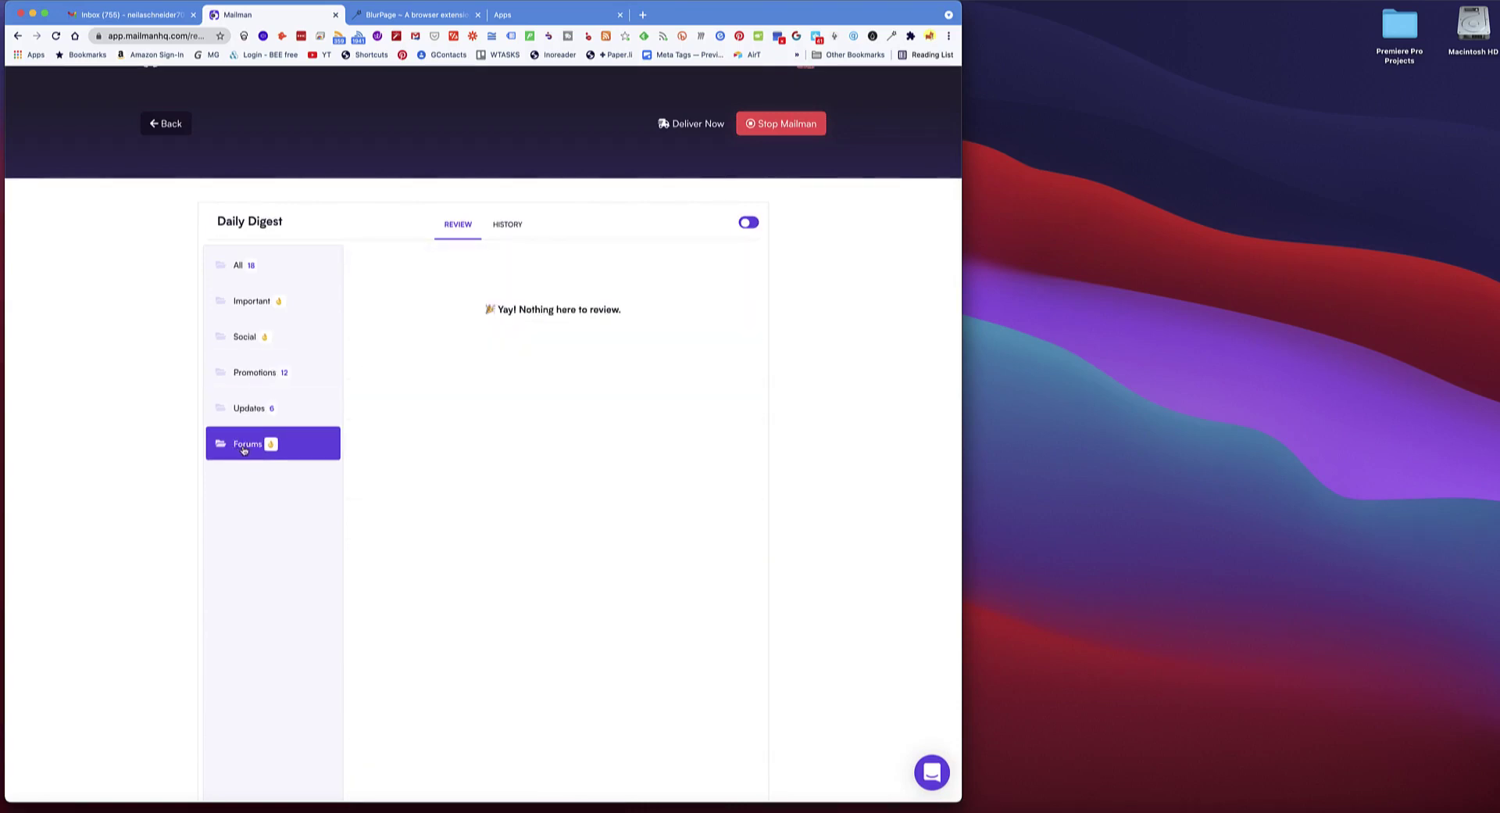
left_click(238, 264)
scroll(547, 235, "up", 2)
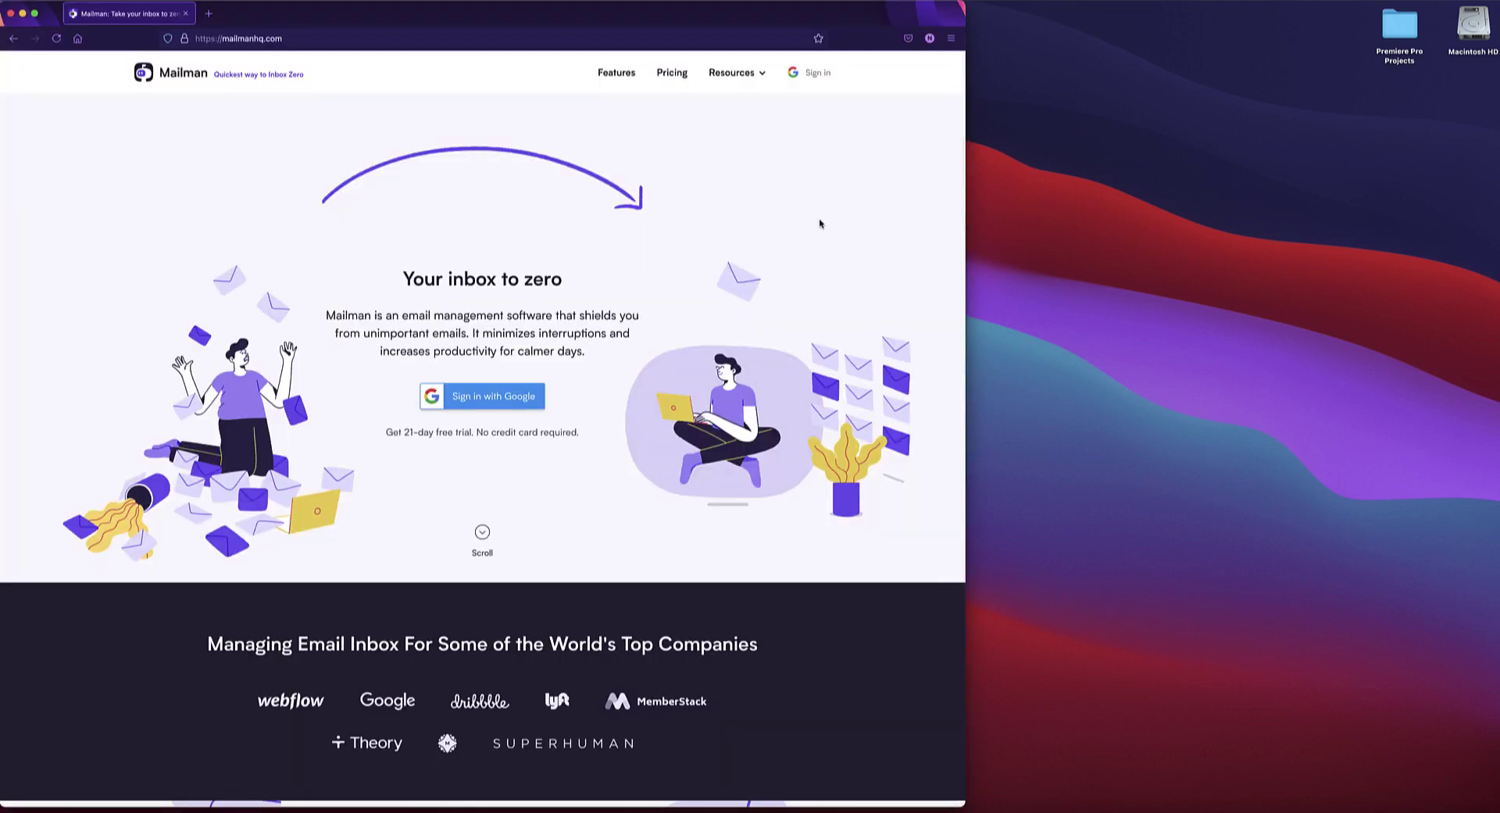
View the Standard pricing plan, then read the Features page down to its footer.
left_click(677, 74)
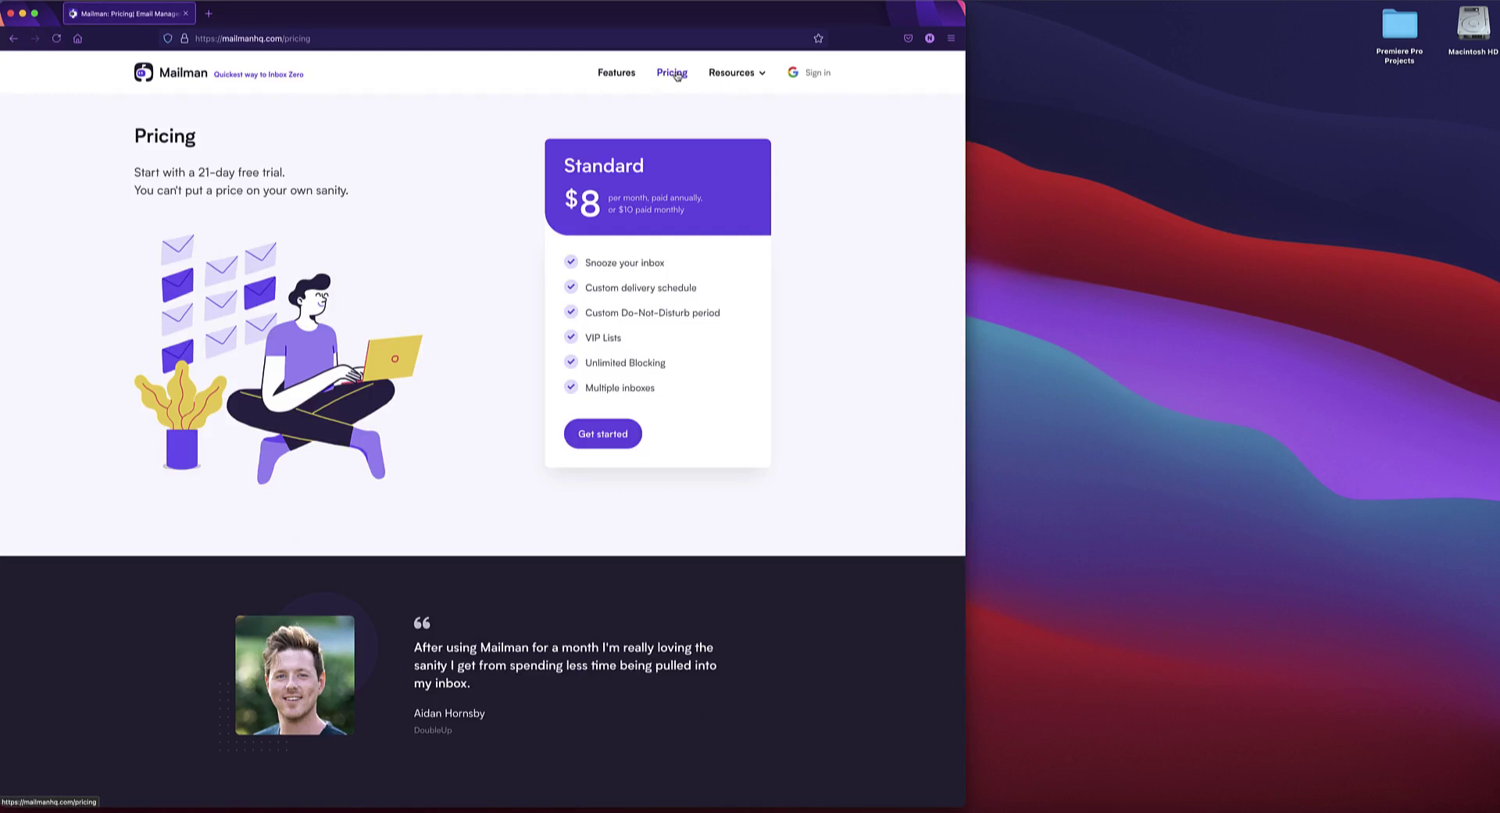
left_click(629, 74)
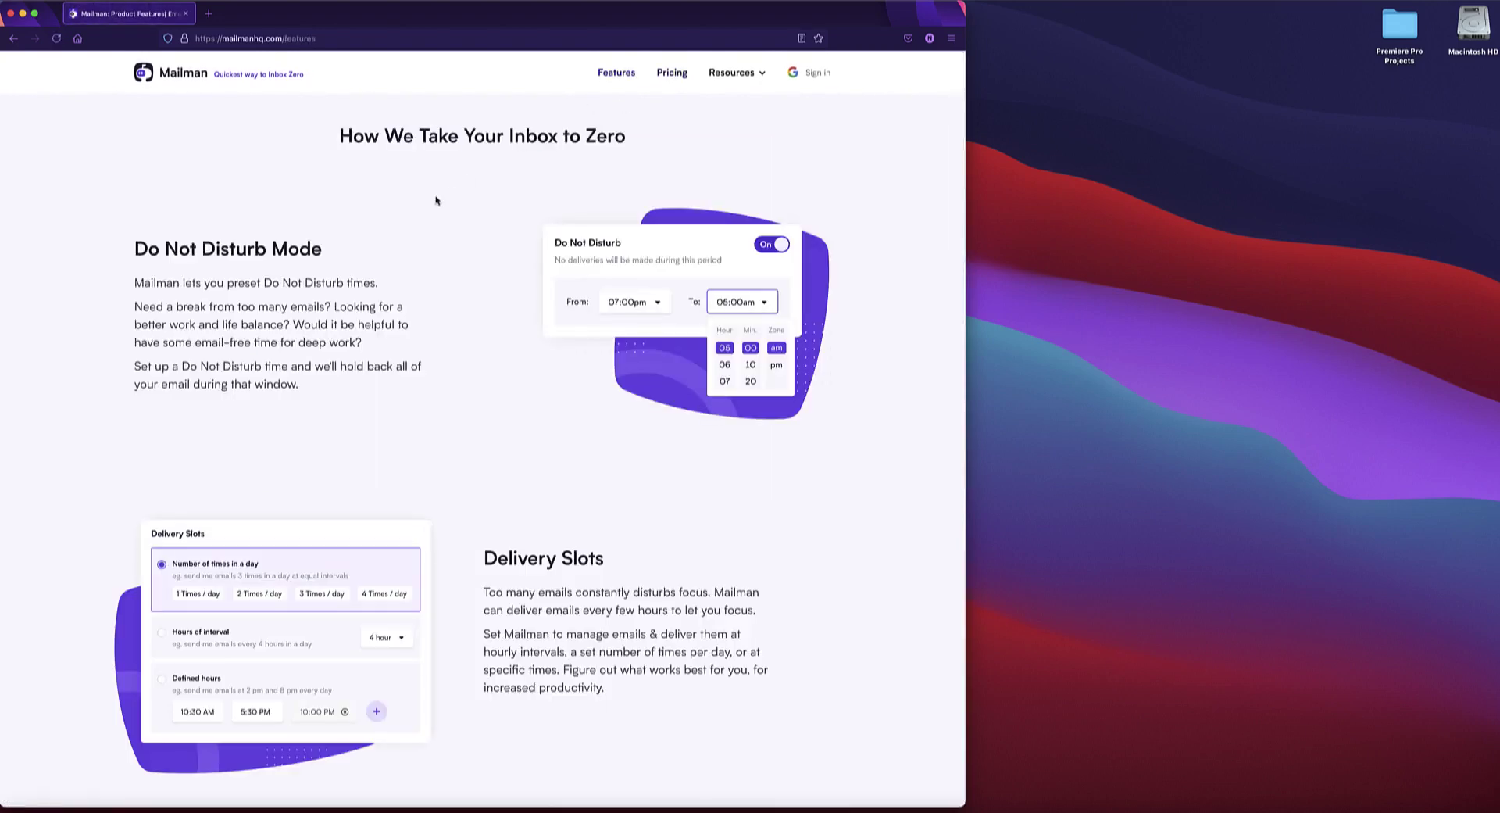
scroll(441, 202, "down", 2)
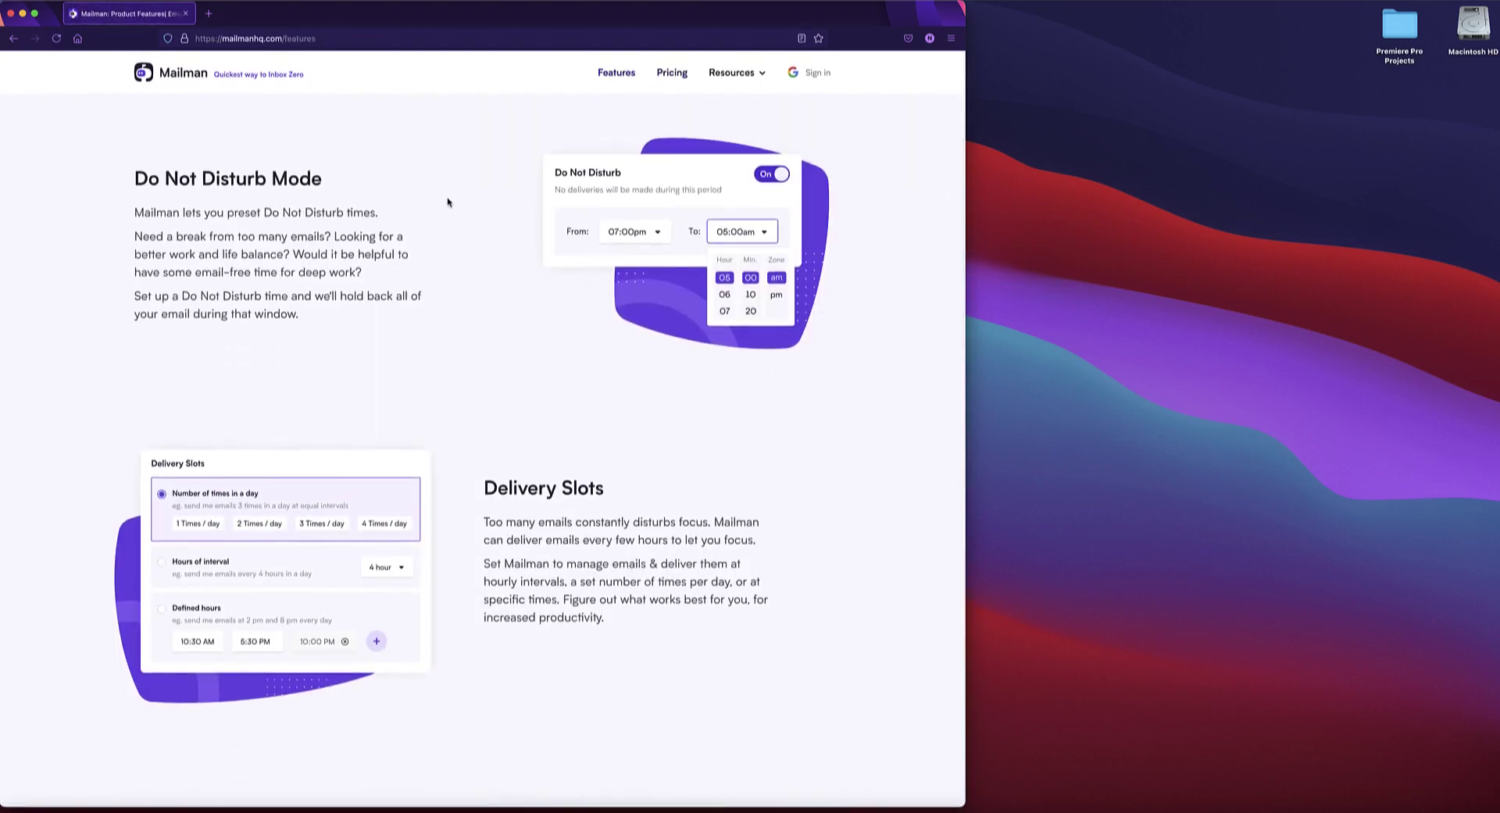
scroll(448, 202, "down", 3)
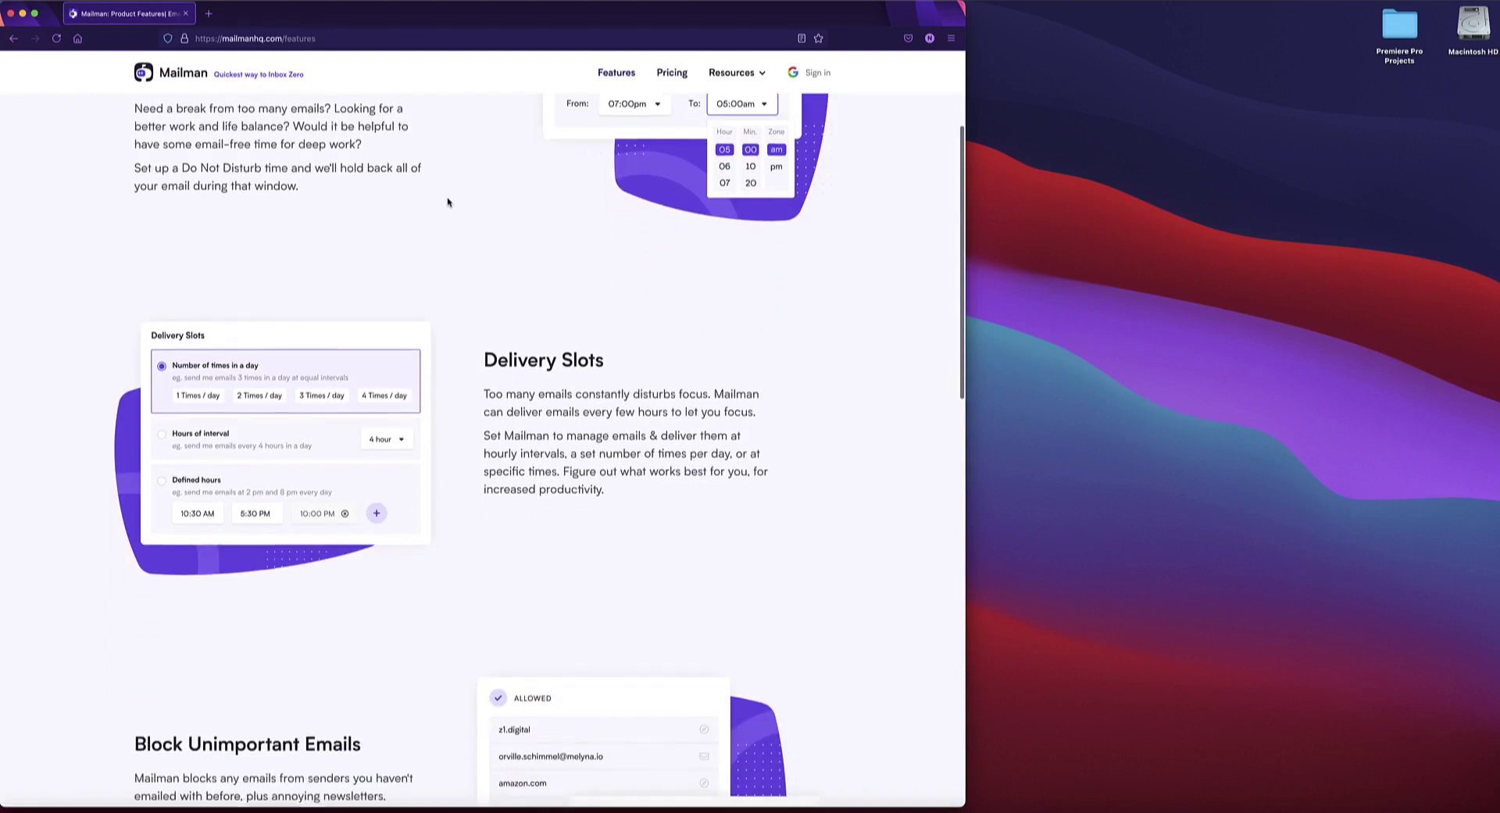
scroll(447, 202, "down", 3)
scroll(447, 203, "down", 2)
scroll(448, 202, "down", 5)
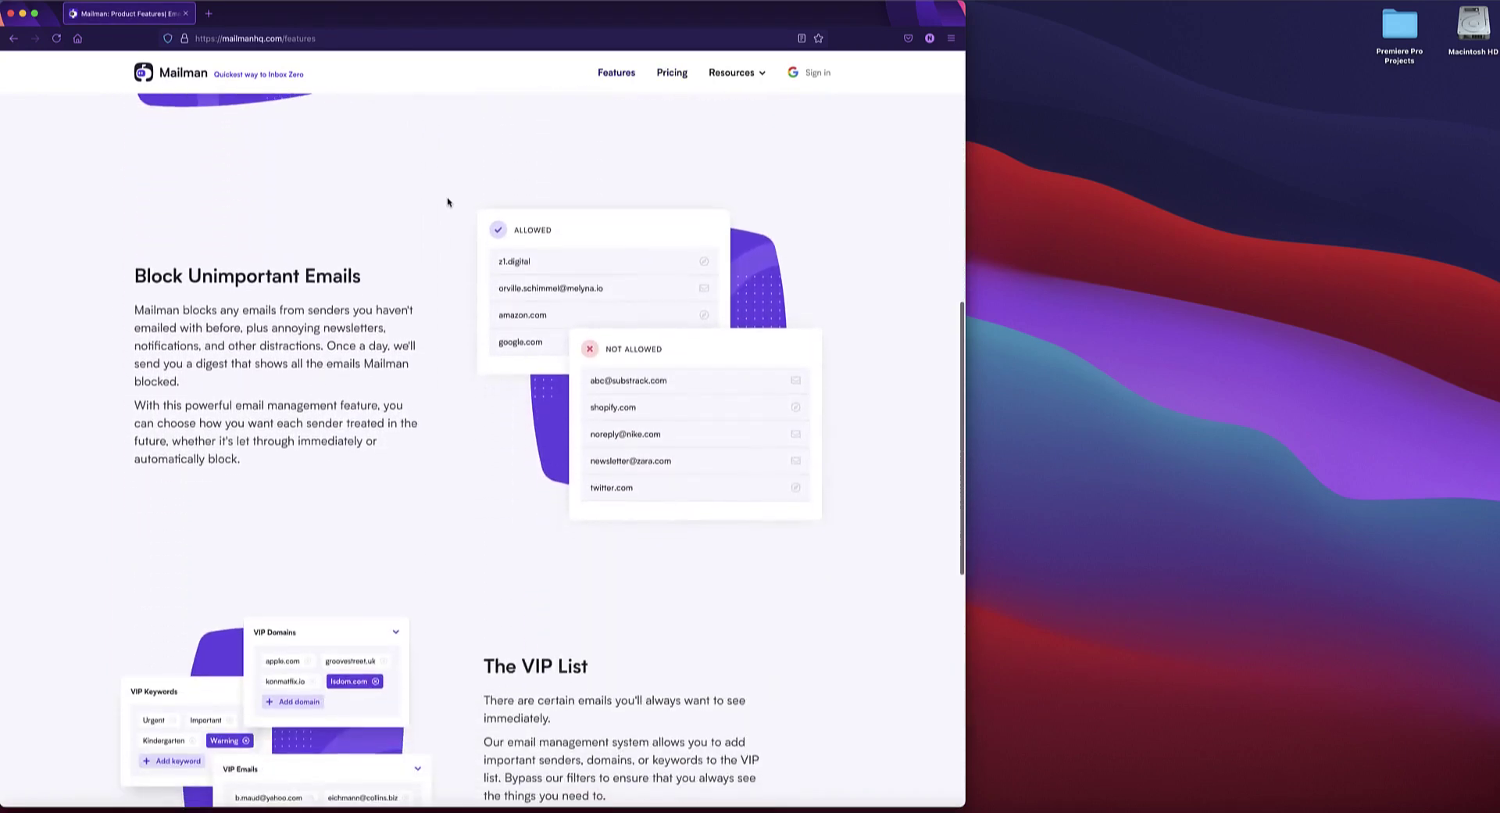
scroll(448, 202, "down", 5)
scroll(448, 202, "down", 3)
scroll(447, 203, "down", 2)
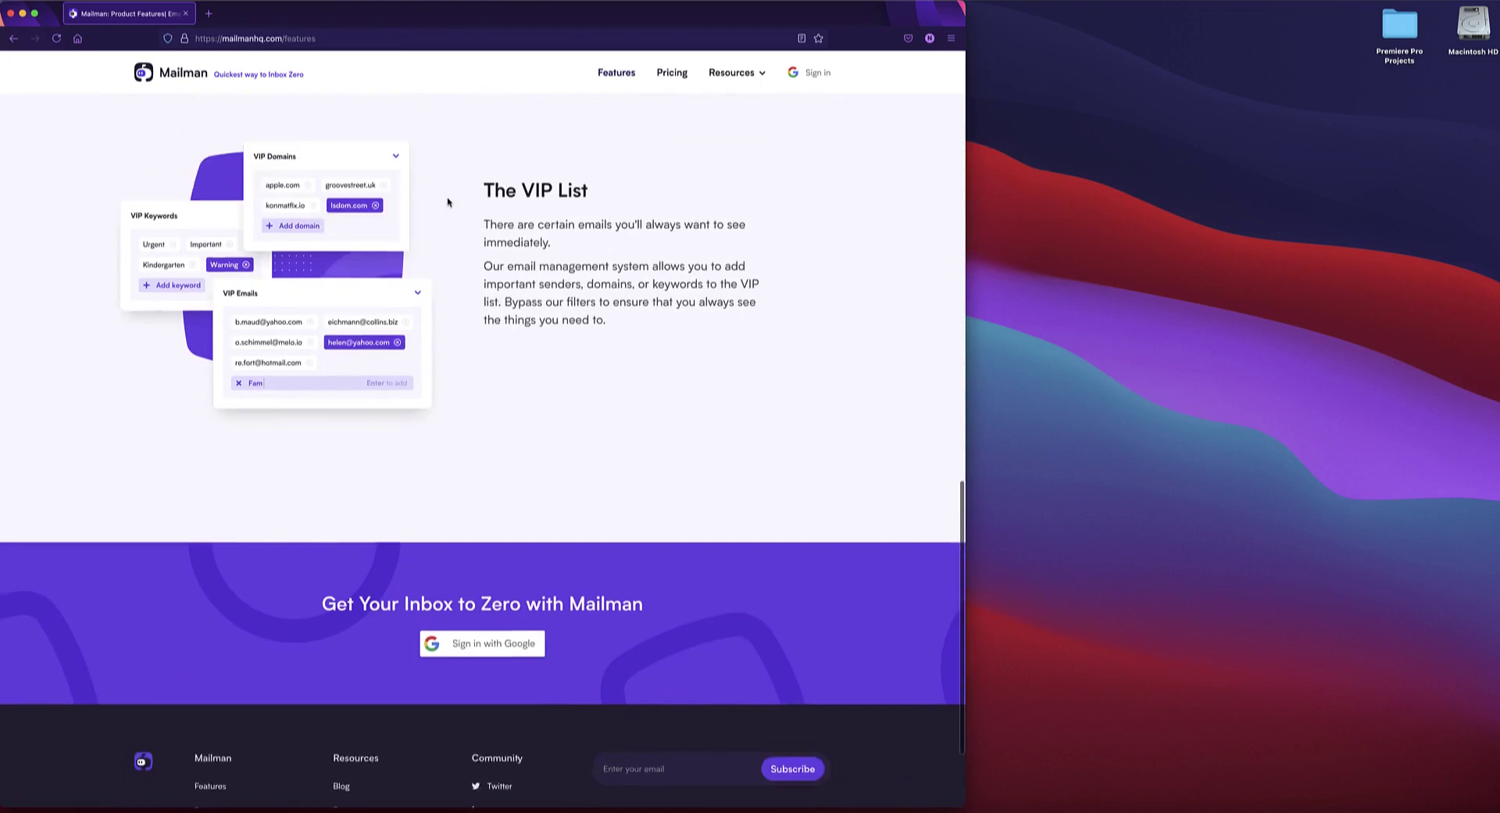
scroll(448, 202, "down", 3)
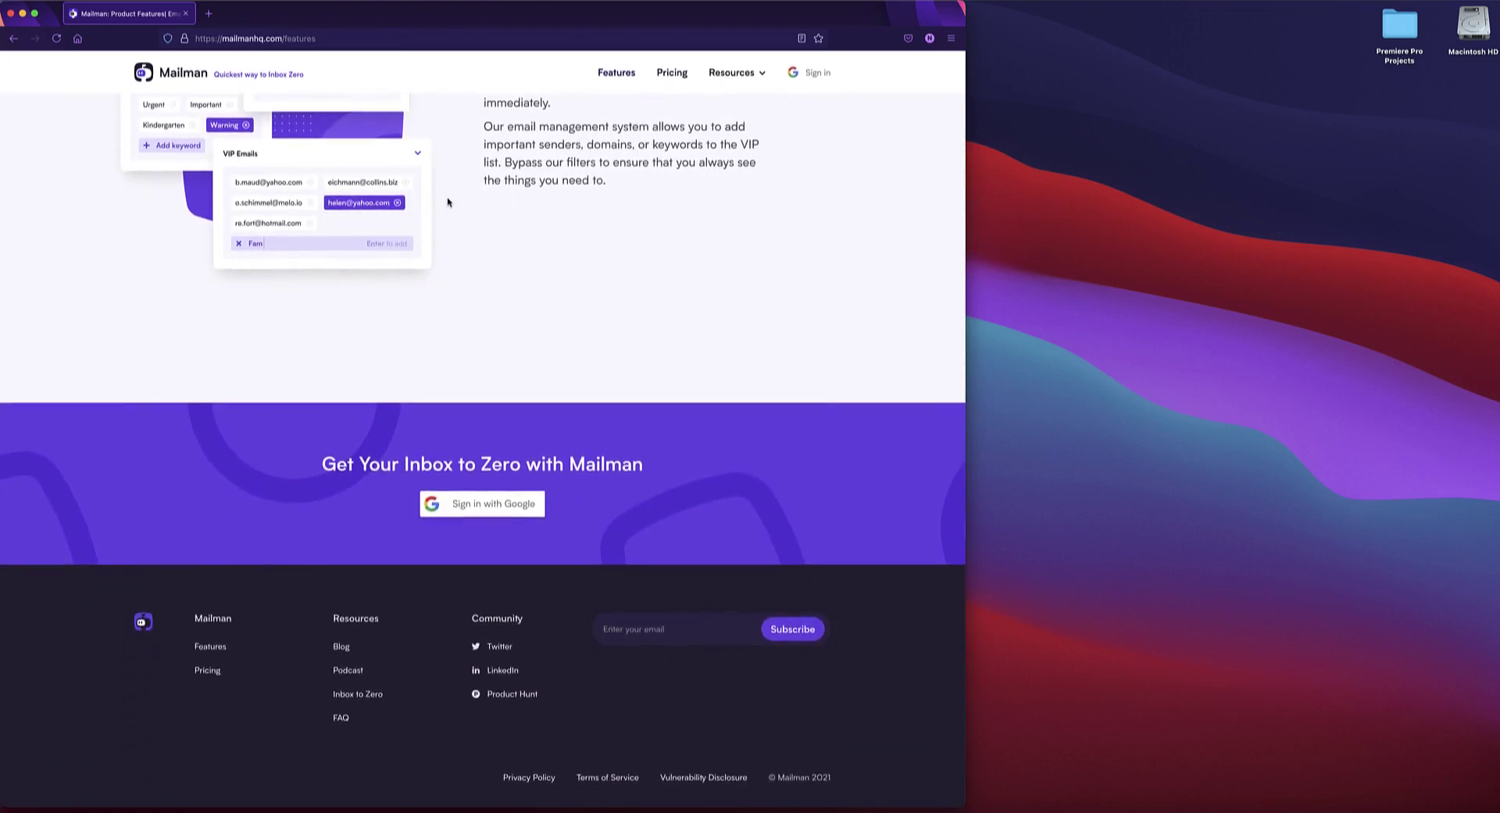
scroll(559, 619, "down", 1)
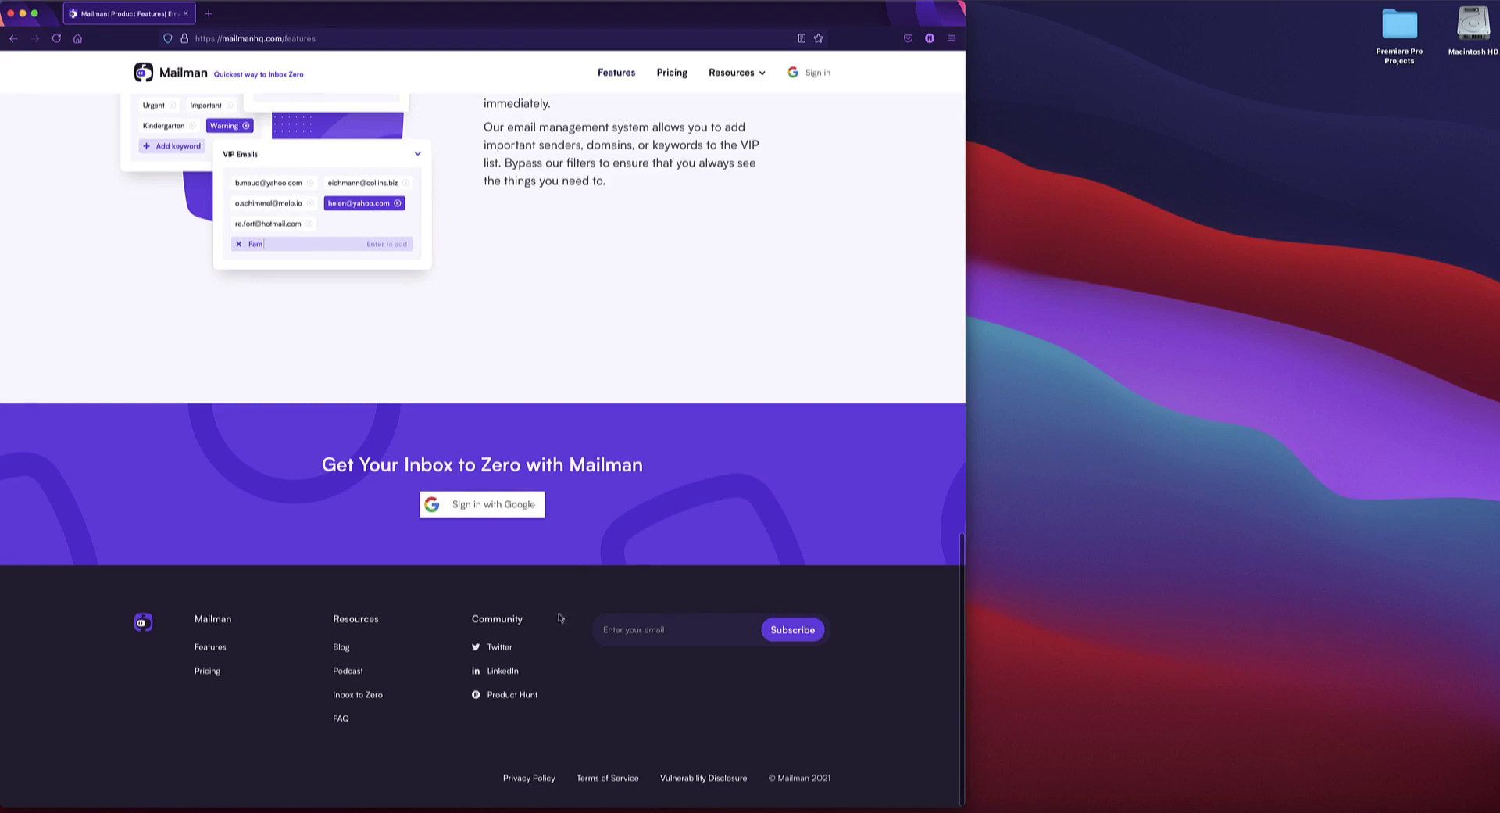
Open Mailman's Product Hunt listing from the footer, then return to the features tab.
left_click(524, 694)
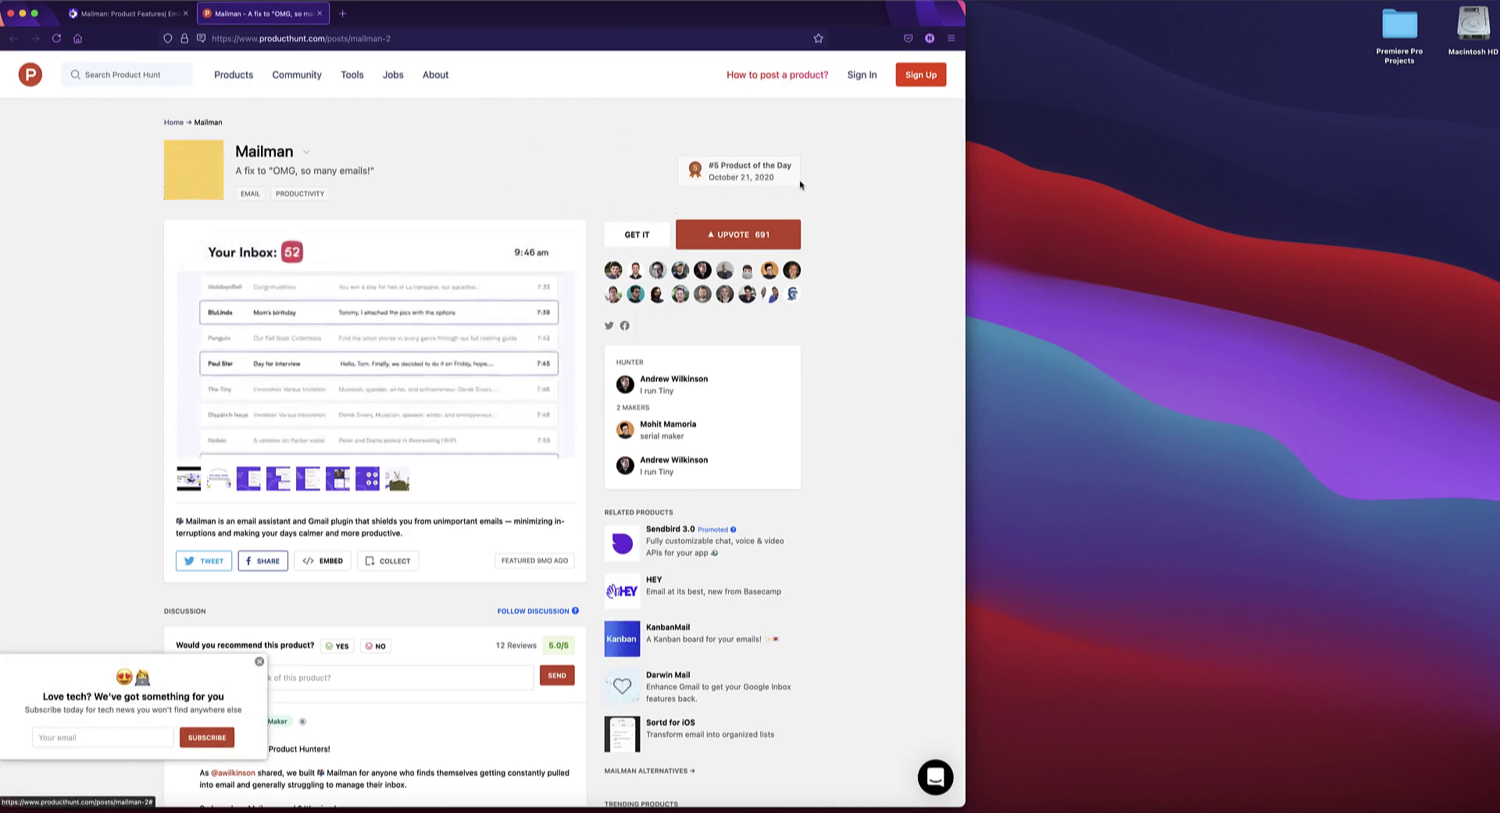
left_click(133, 20)
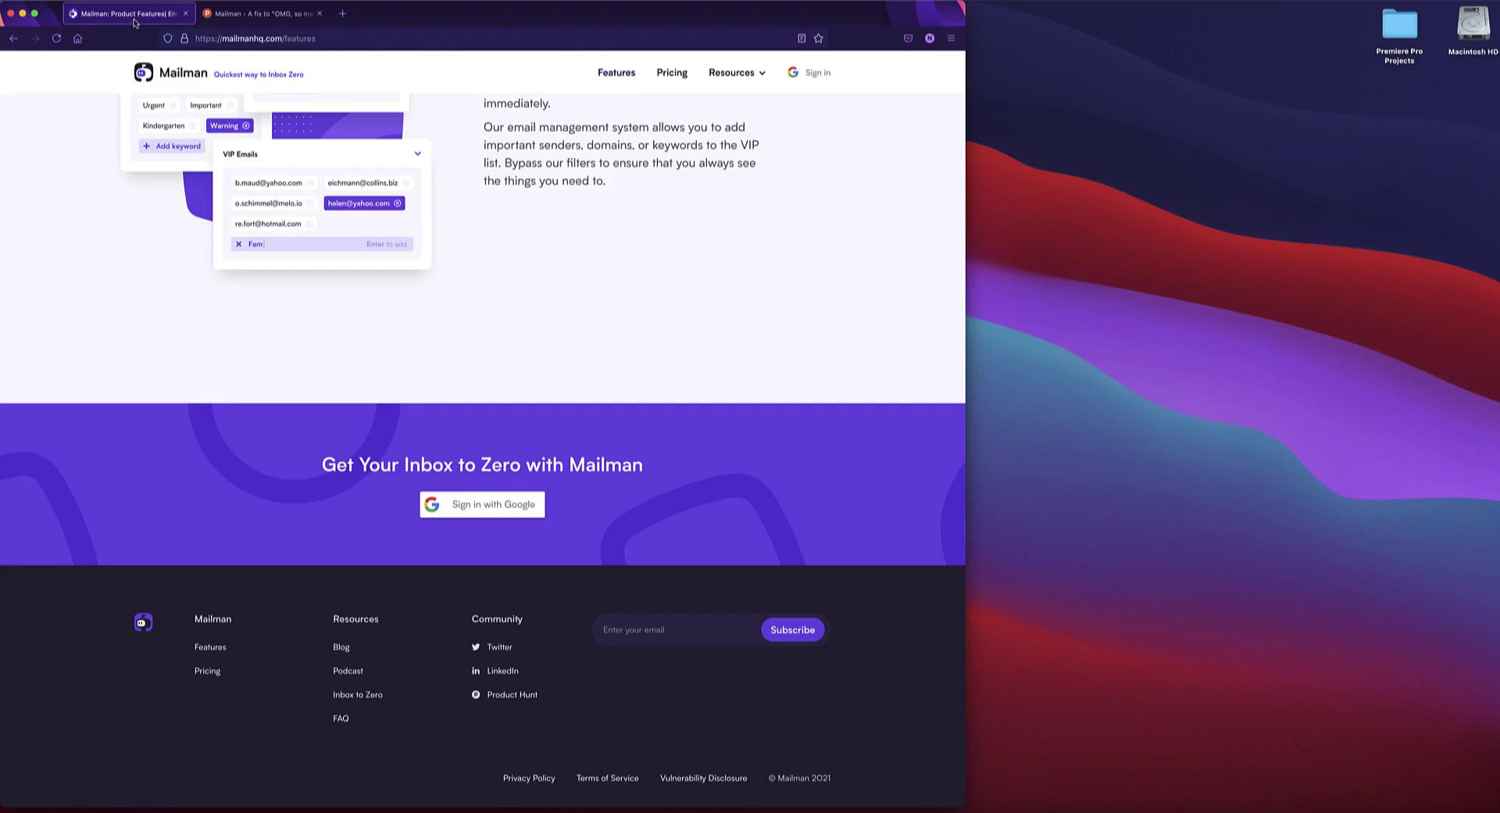
Scroll the features page back up to the 'How We Take Your Inbox to Zero' heading.
scroll(812, 187, "up", 5)
scroll(812, 187, "up", 5)
scroll(813, 187, "up", 3)
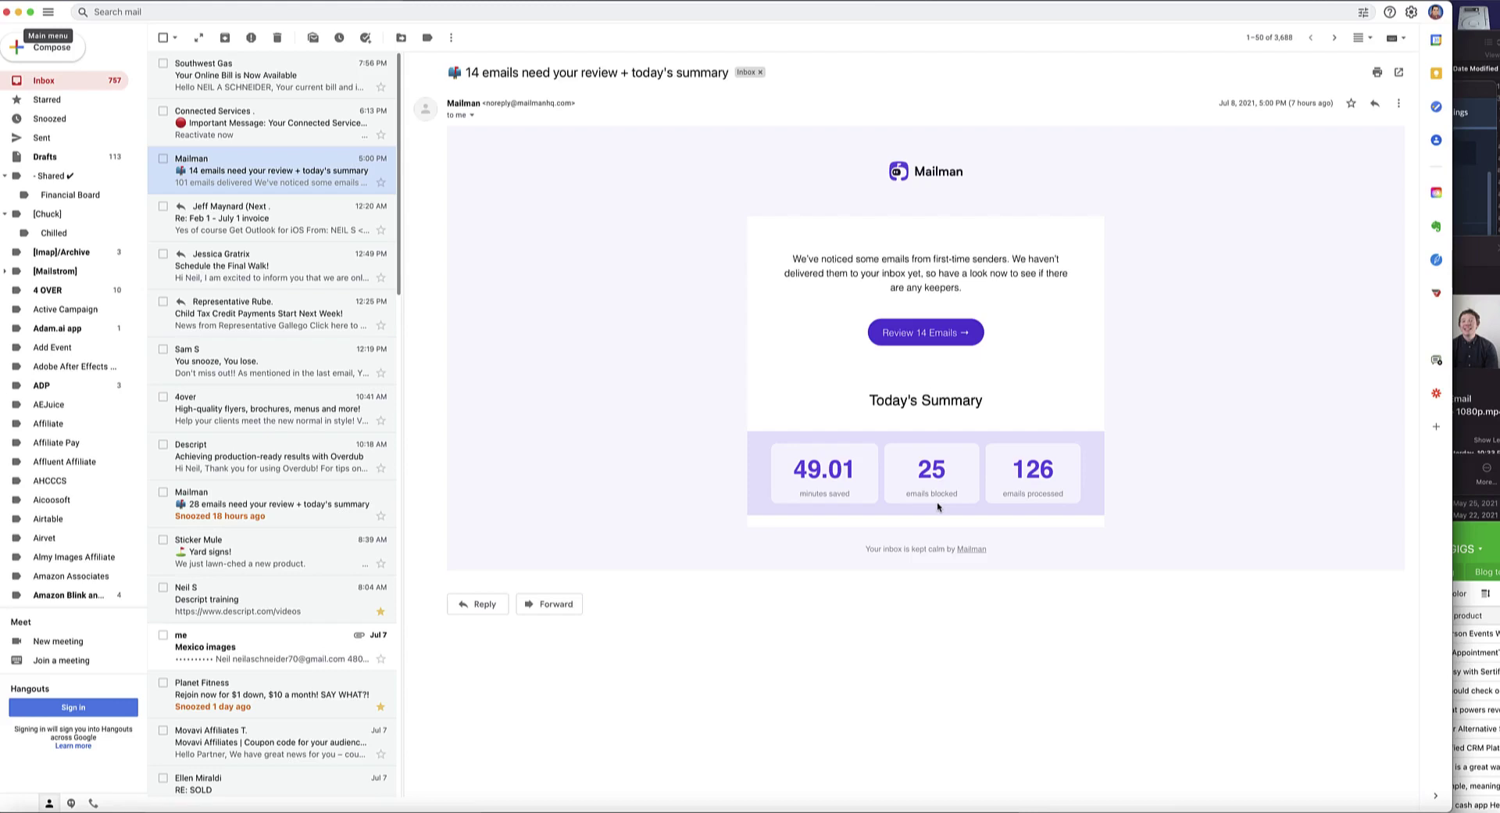
Open Review 14 Emails and check the Cash App, Shift4Shop noreply and HomeAgain PetRescuers emails.
left_click(942, 333)
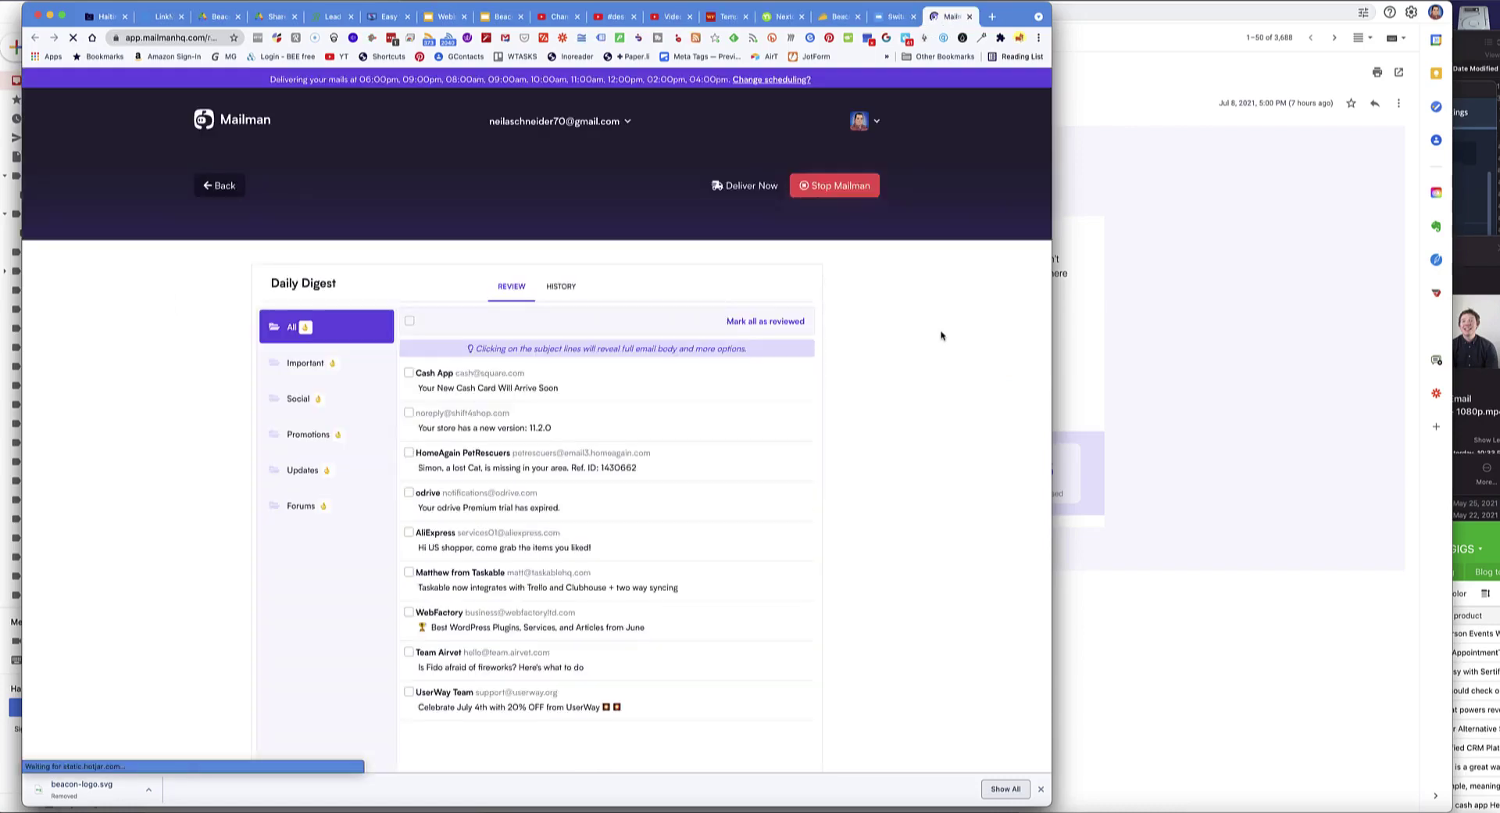
scroll(864, 366, "down", 1)
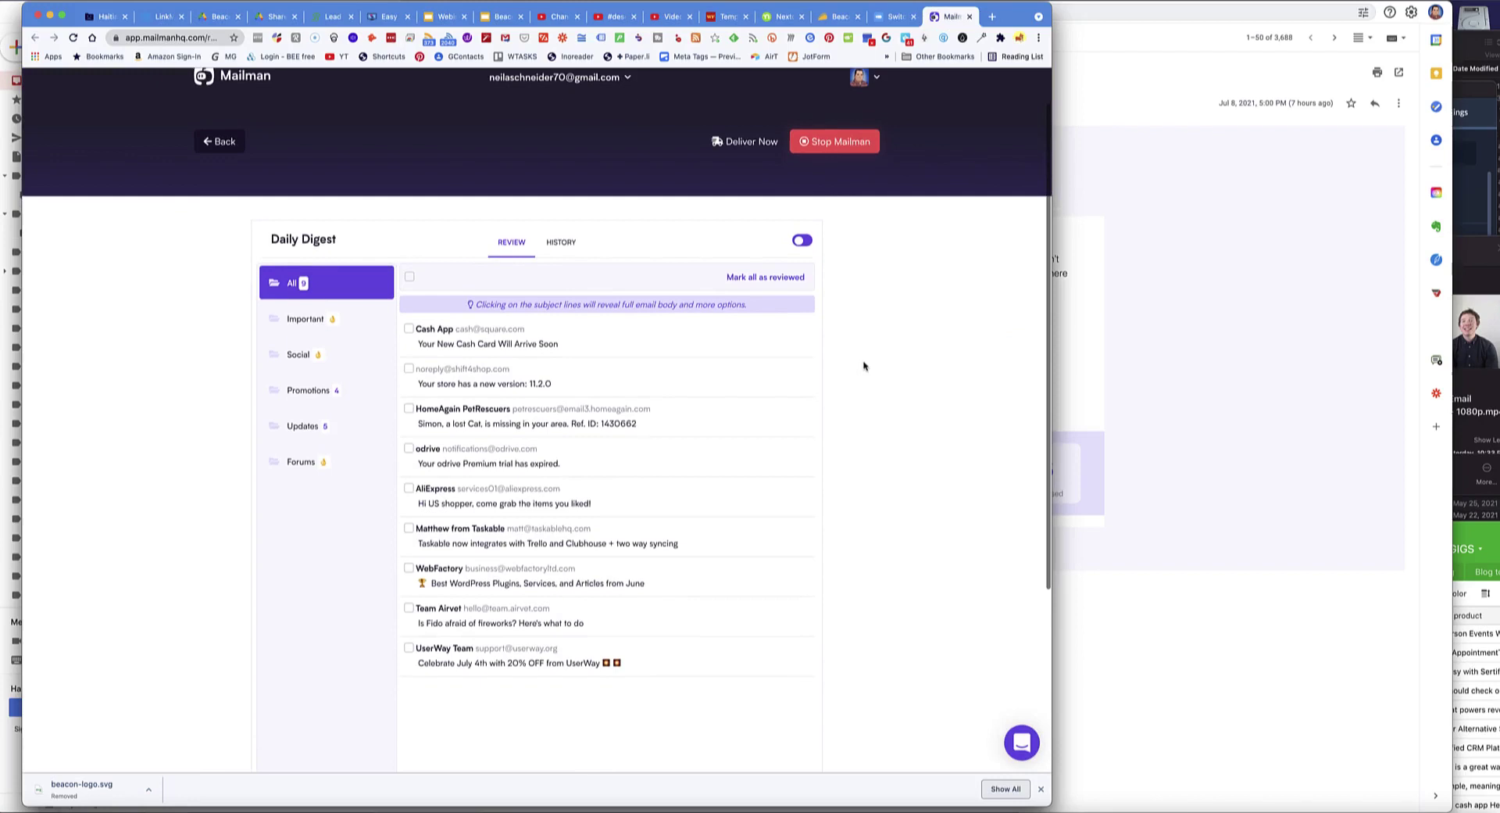
scroll(864, 366, "down", 1)
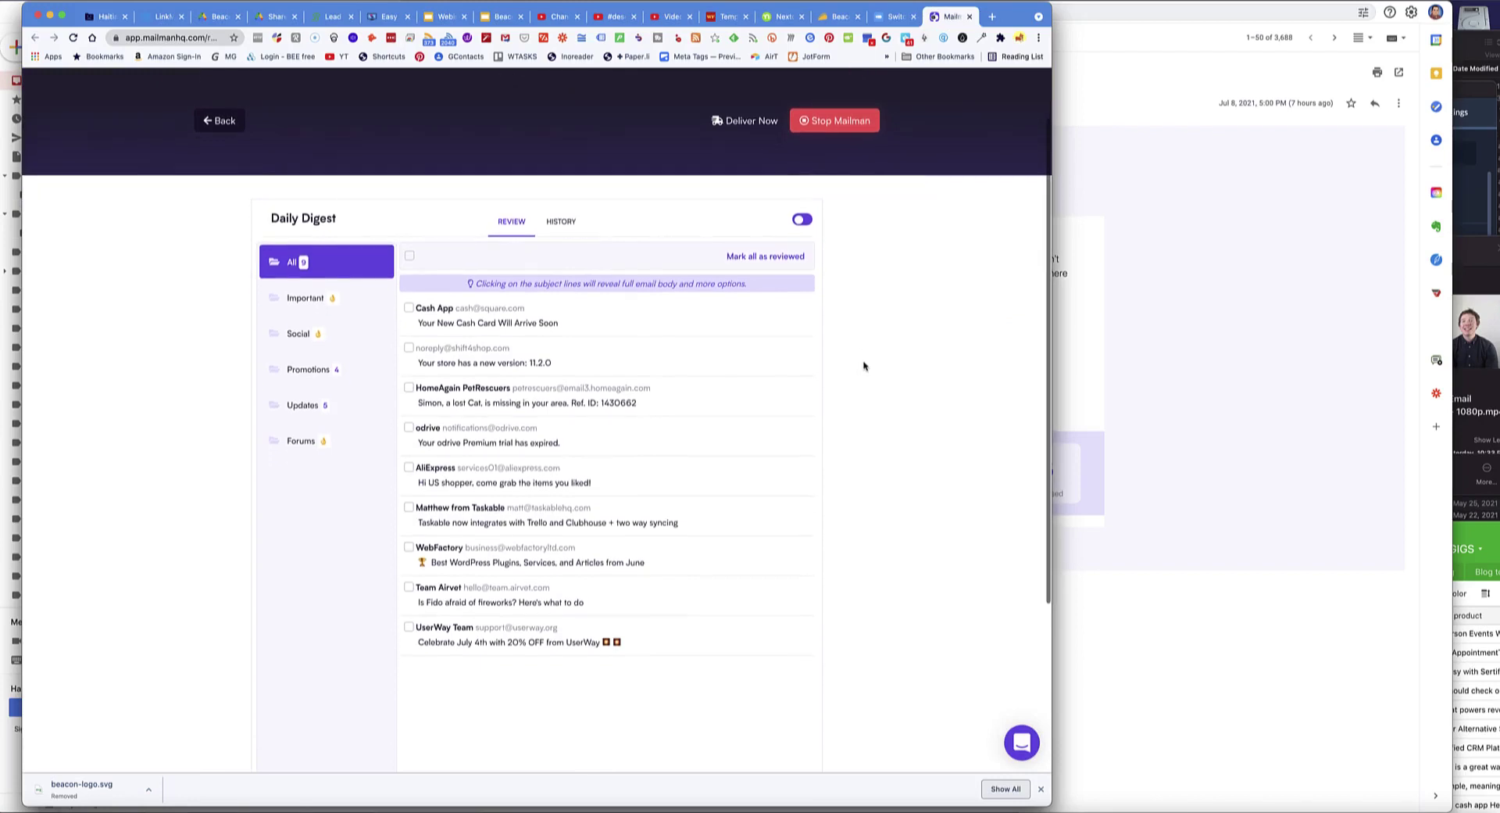
left_click(409, 301)
left_click(409, 341)
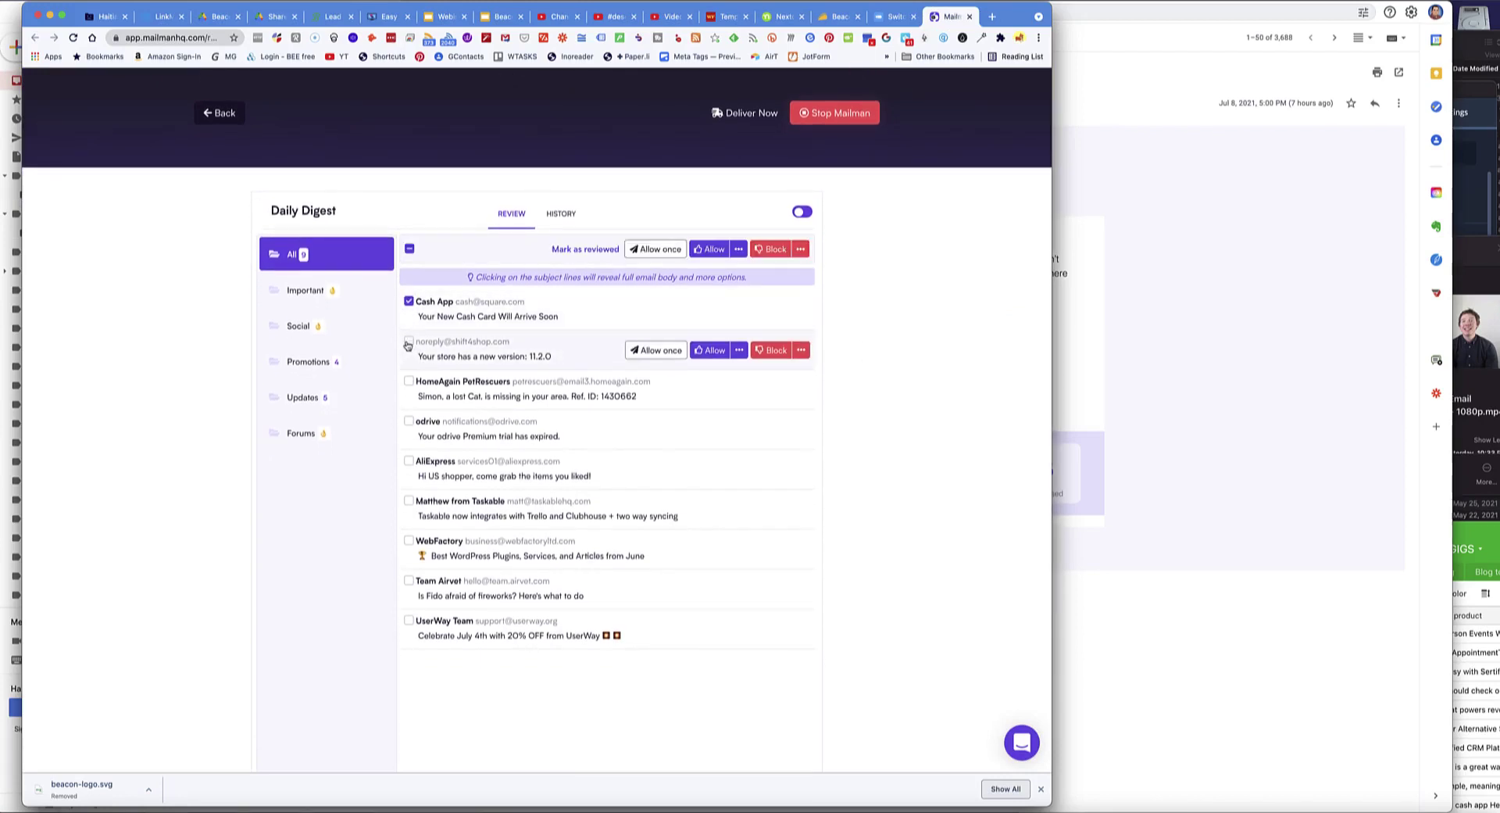
left_click(408, 382)
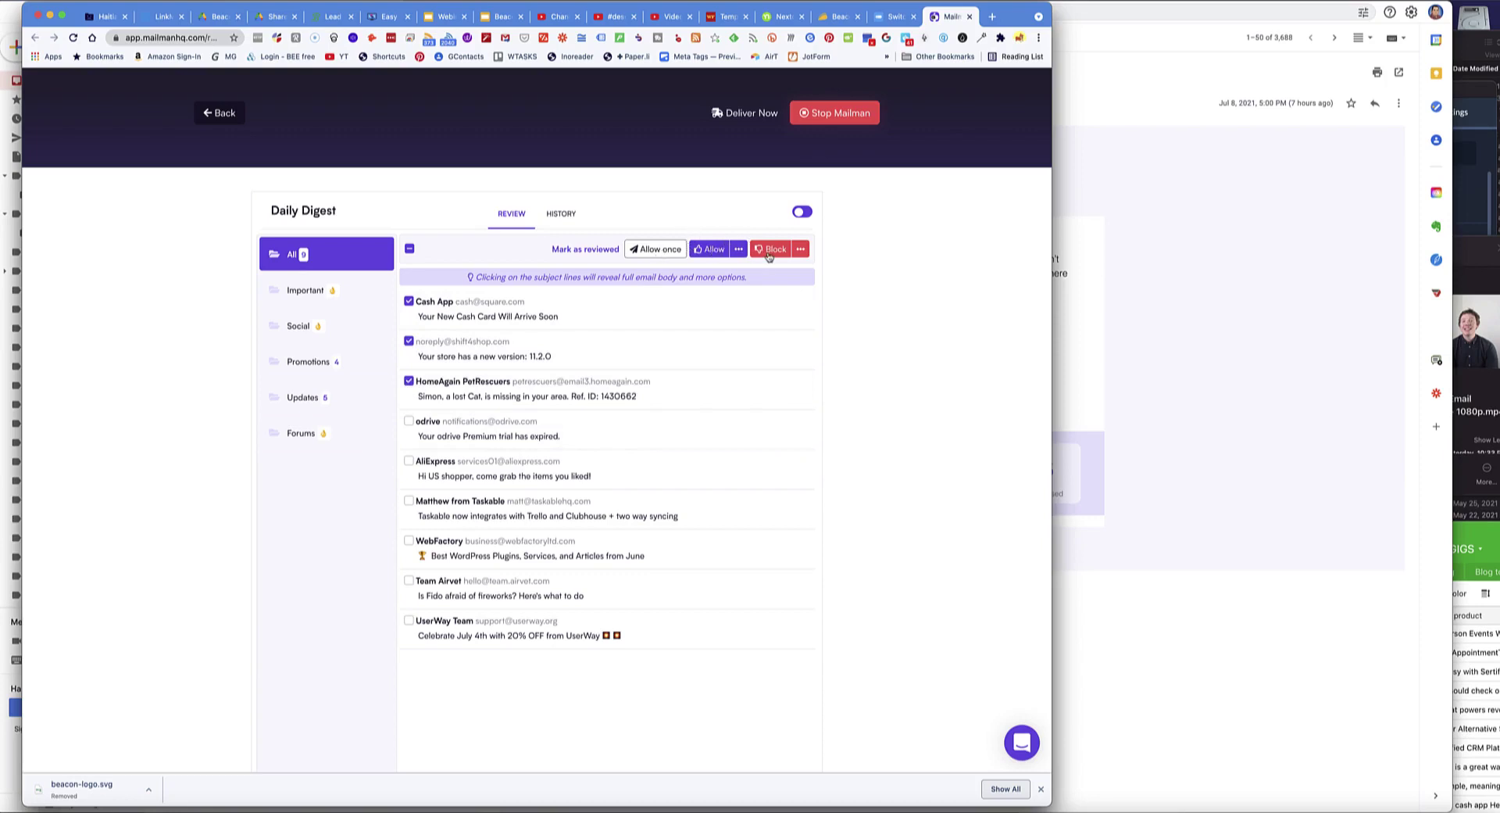
Apply one bulk decision to the three checked senders, run Deliver Now, and close Mailman.
left_click(714, 249)
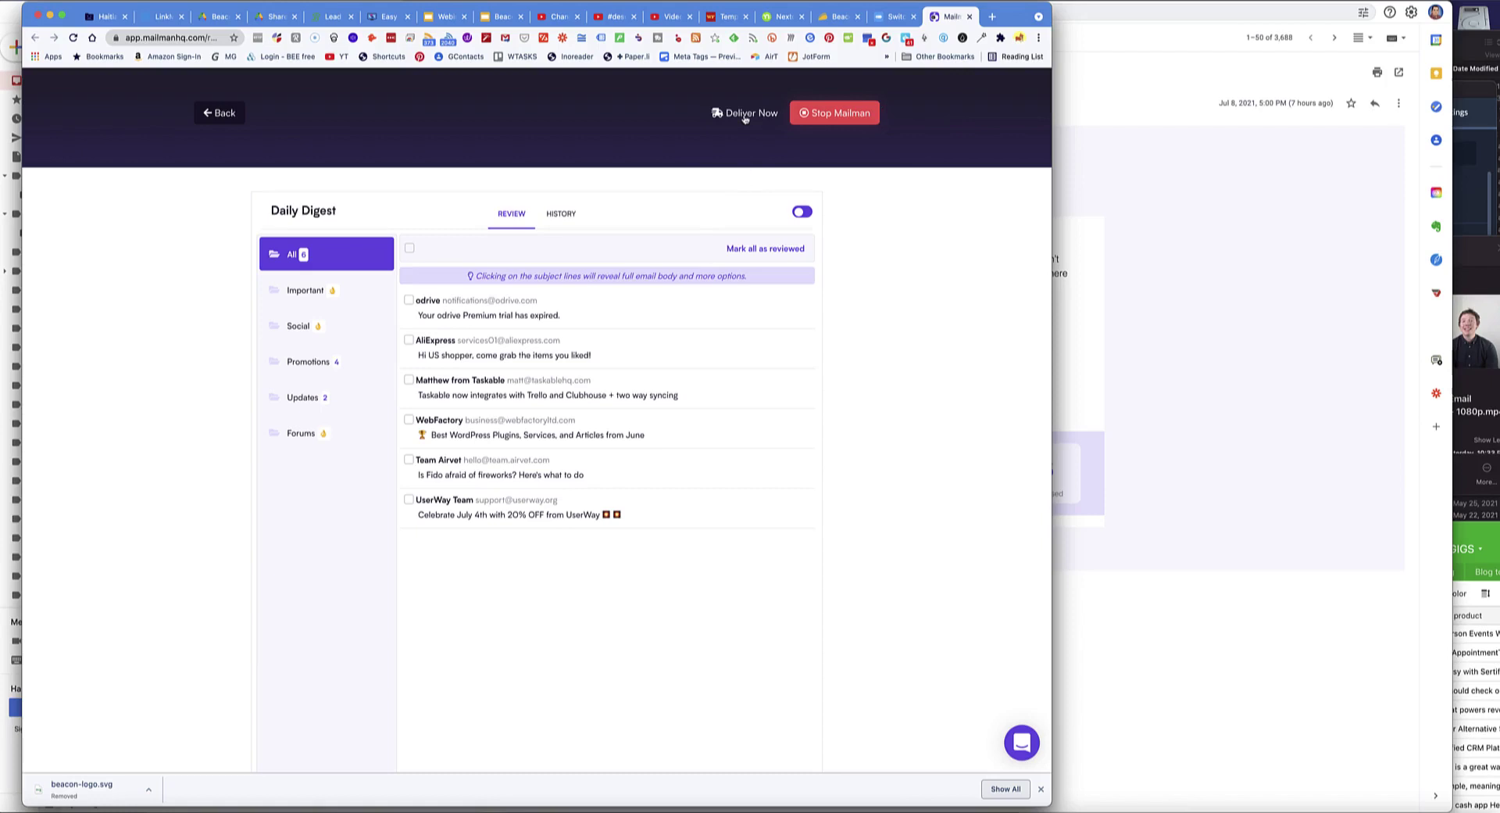
scroll(720, 184, "up", 2)
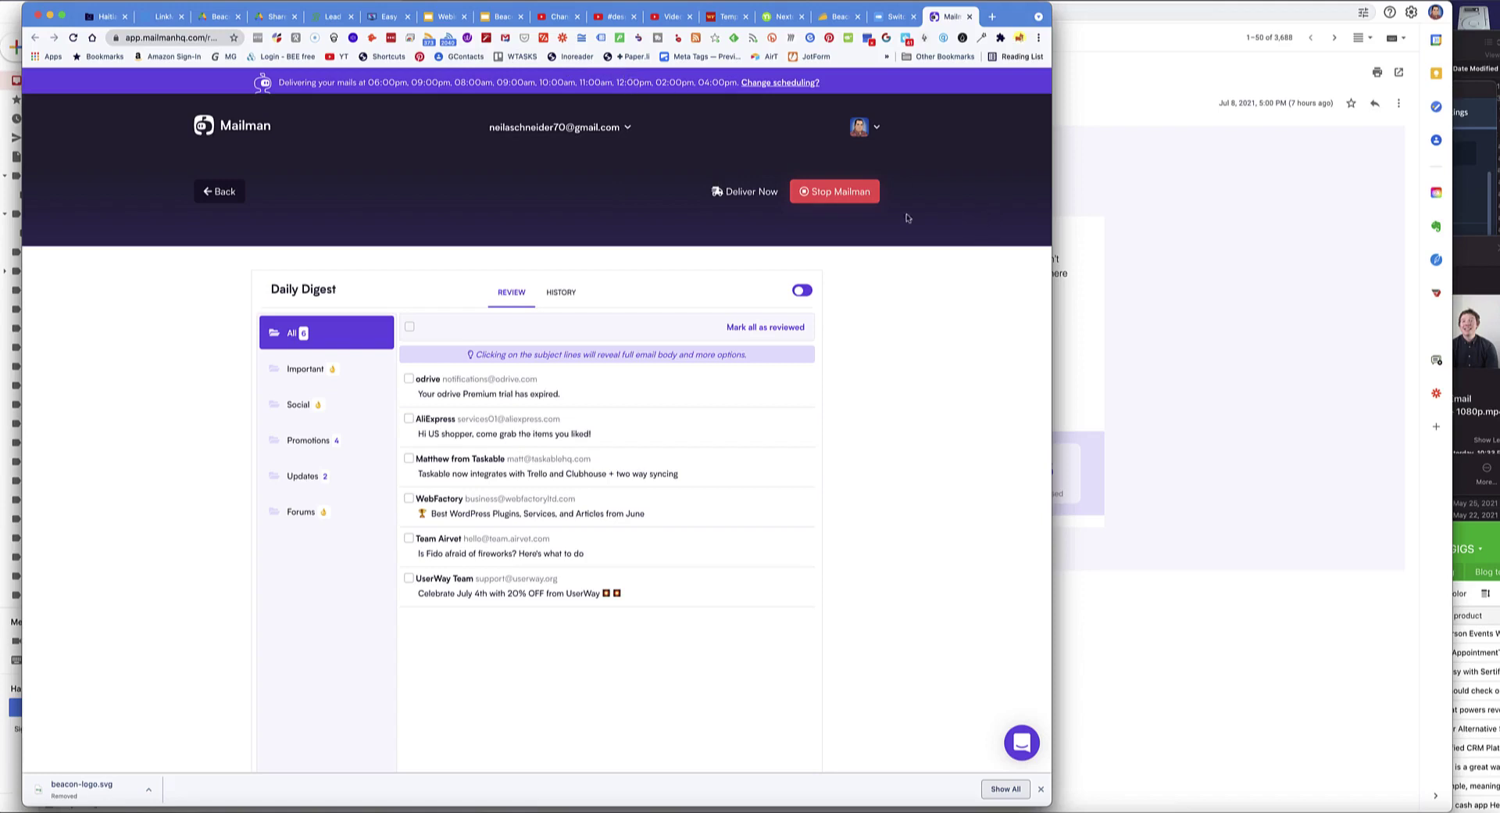
left_click(745, 192)
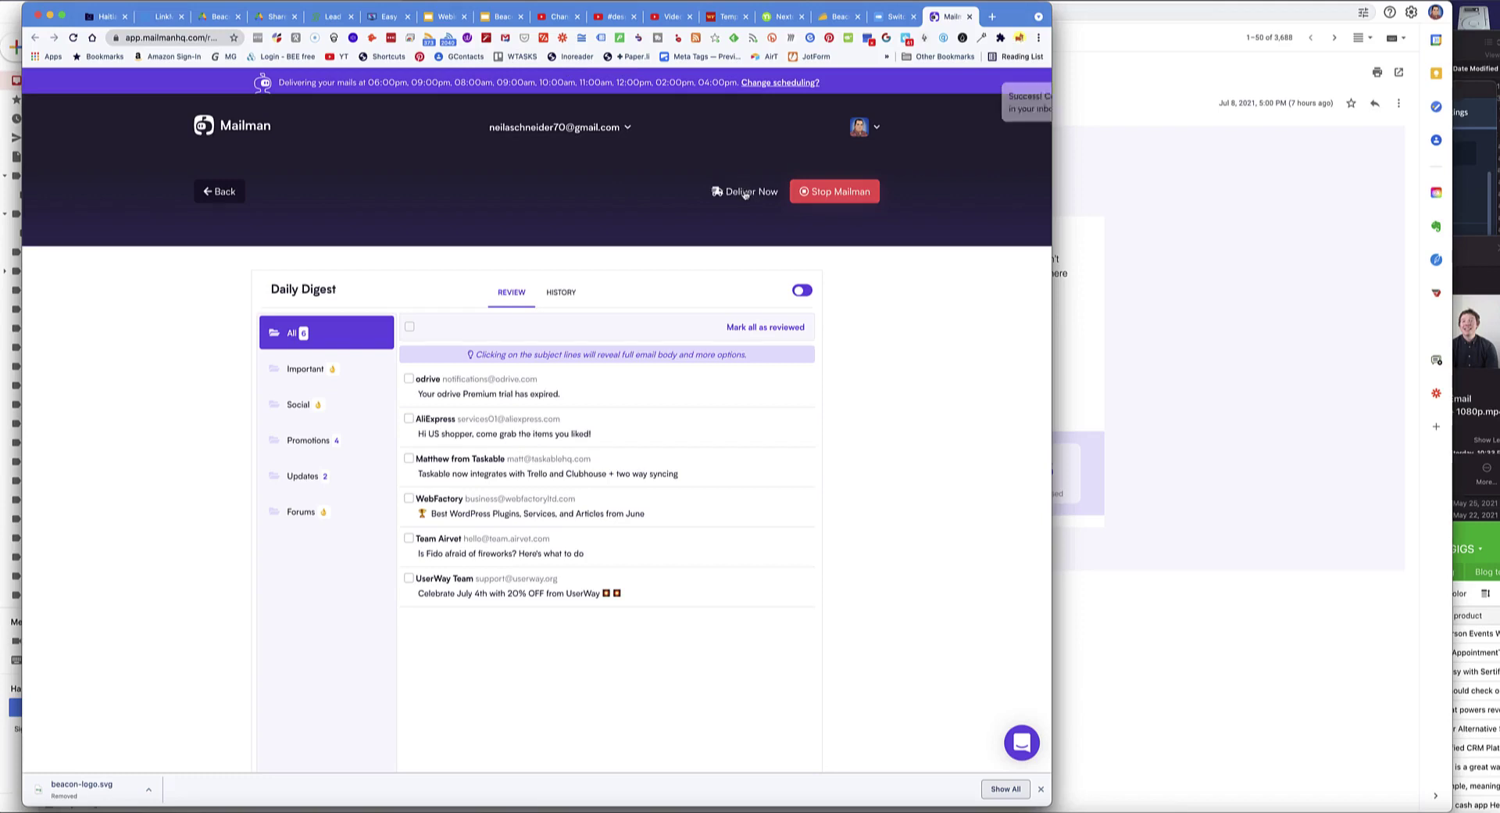
left_click(1120, 232)
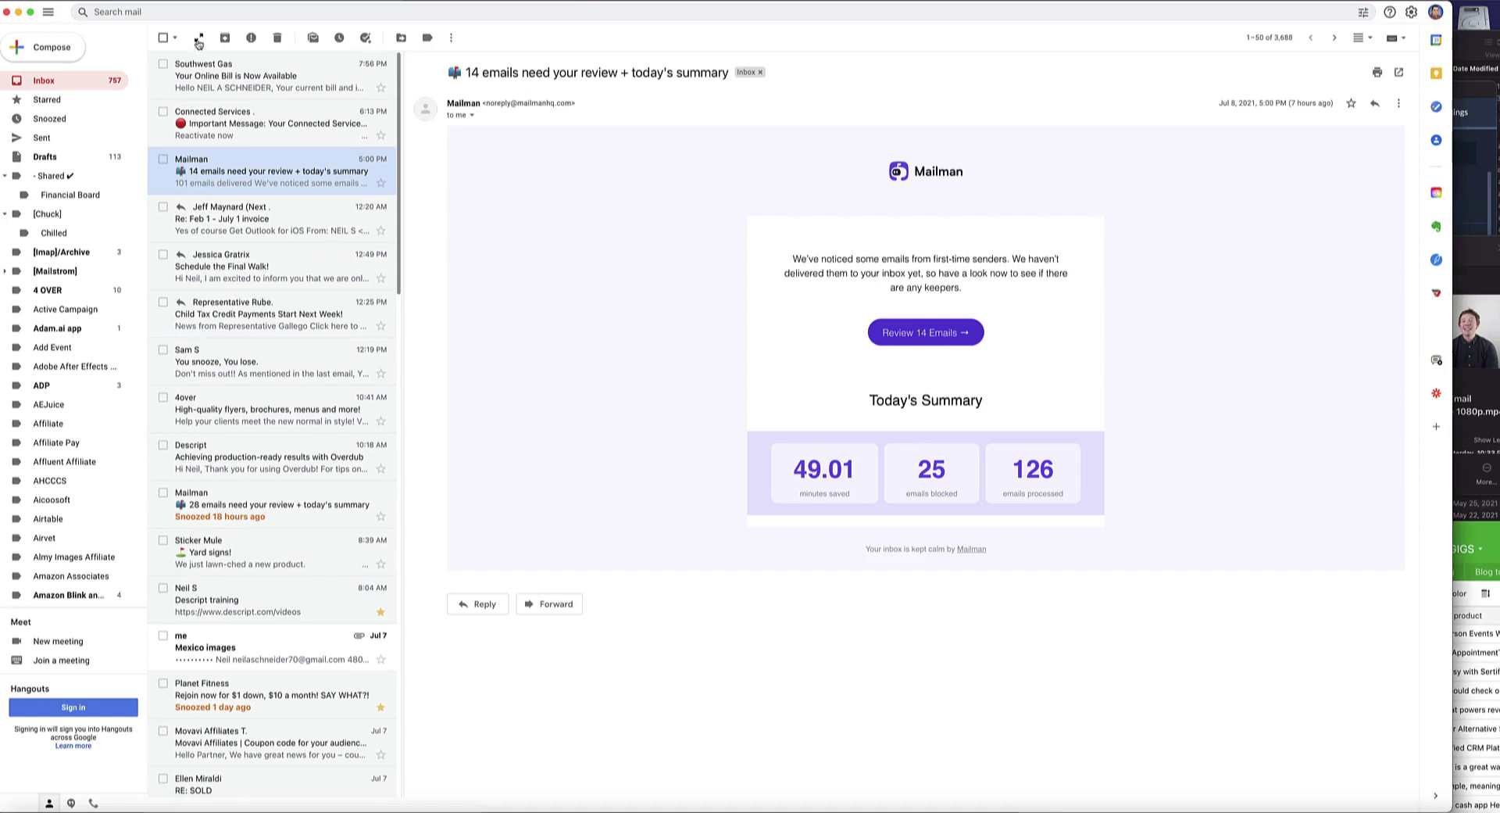
Refresh the Gmail inbox and open the newest 'Liked on YouTube' Storybrand email.
mouse_move(275, 171)
left_click(43, 80)
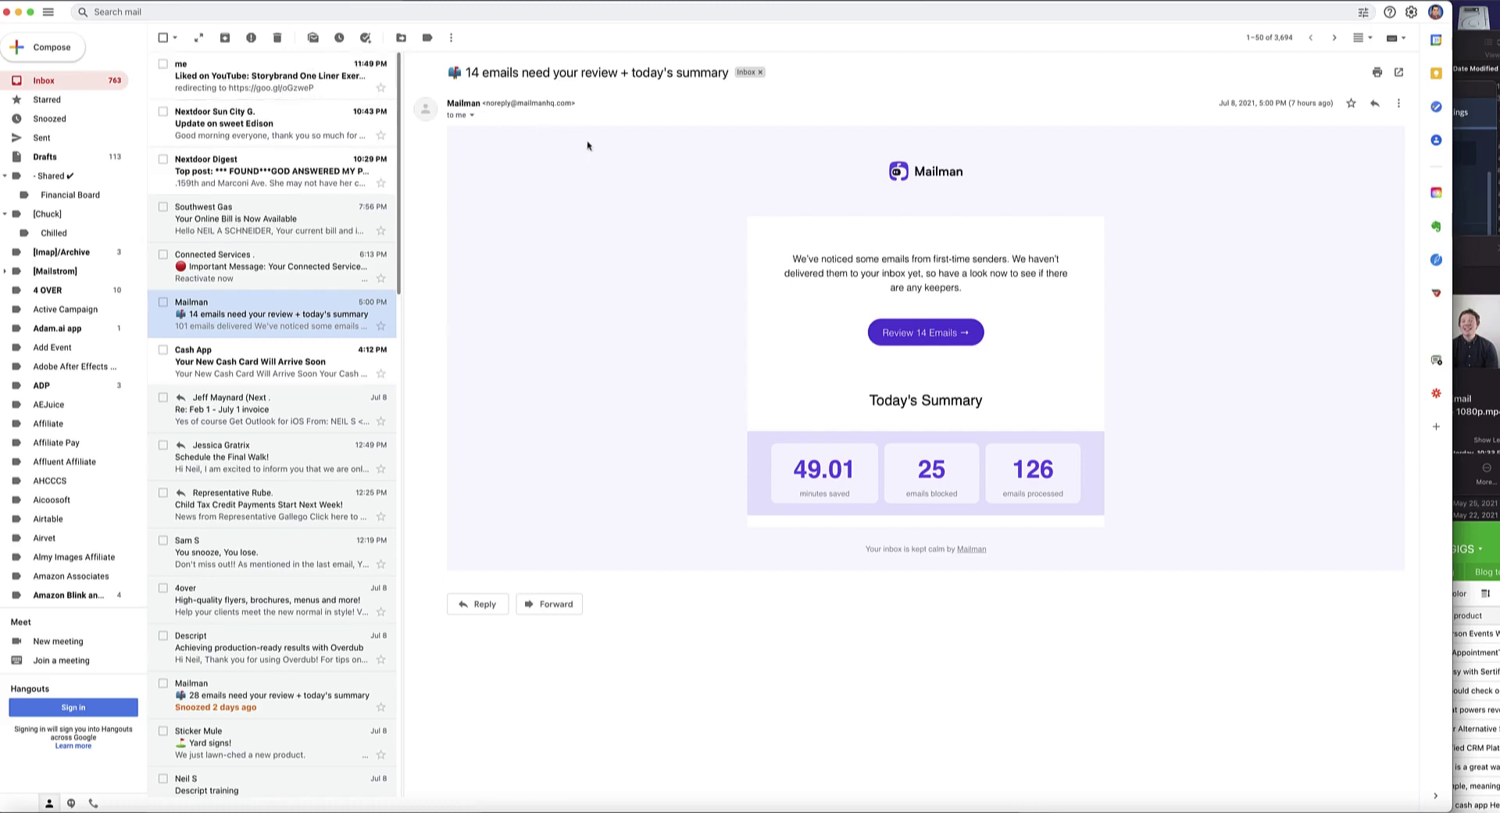
left_click(206, 92)
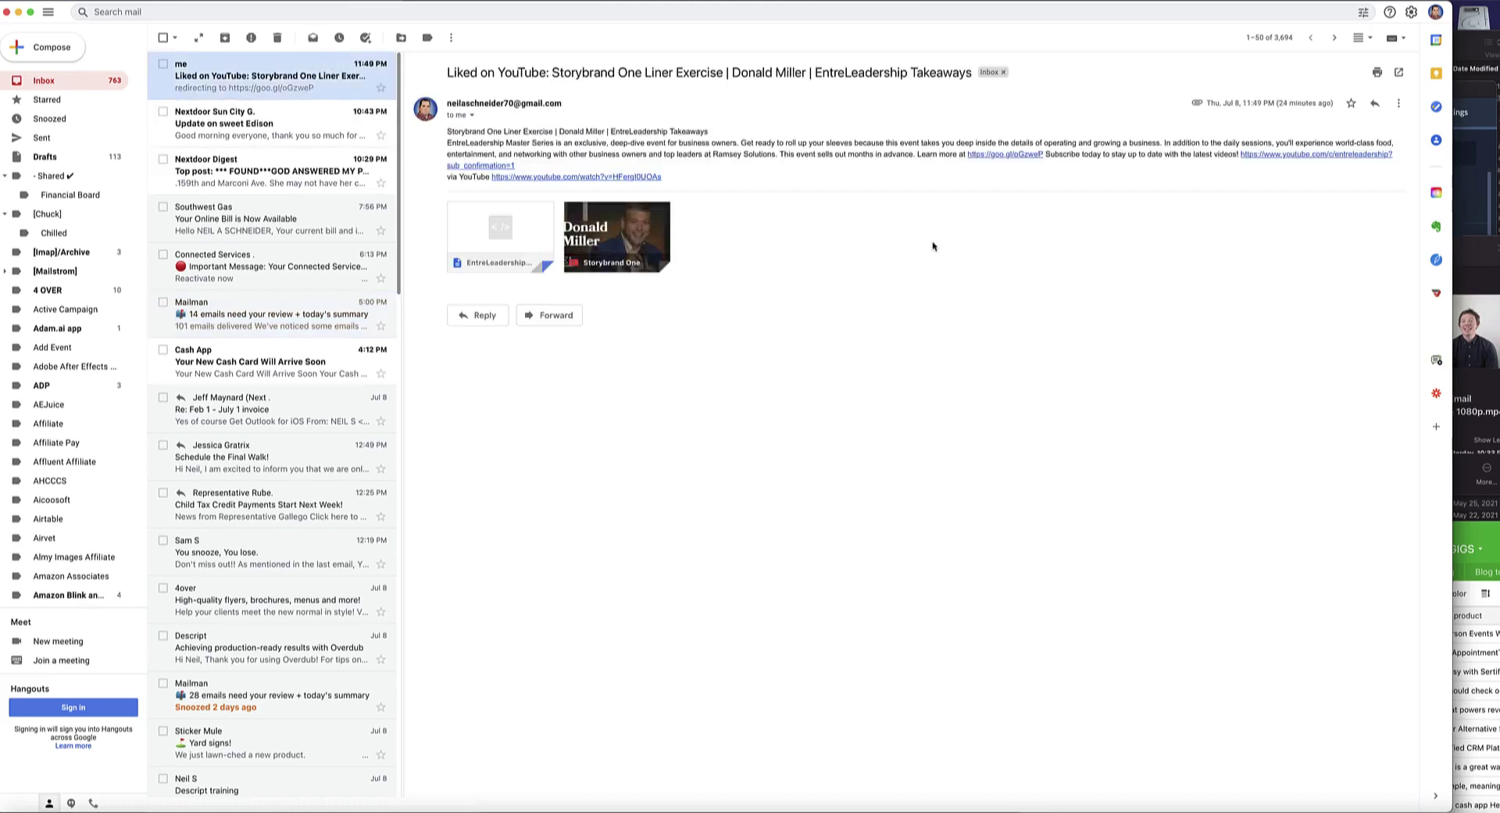
left_click(806, 1)
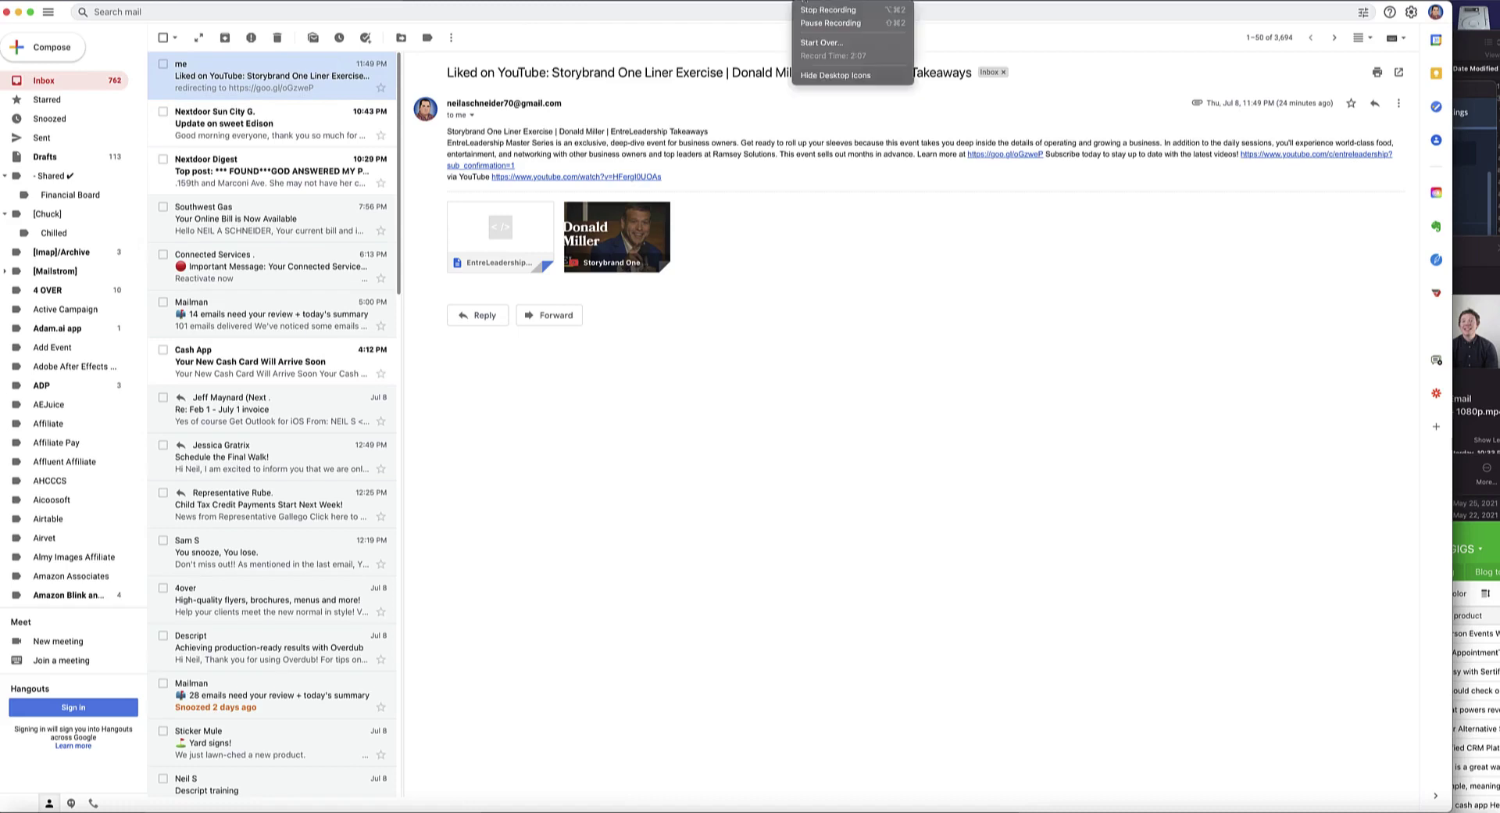